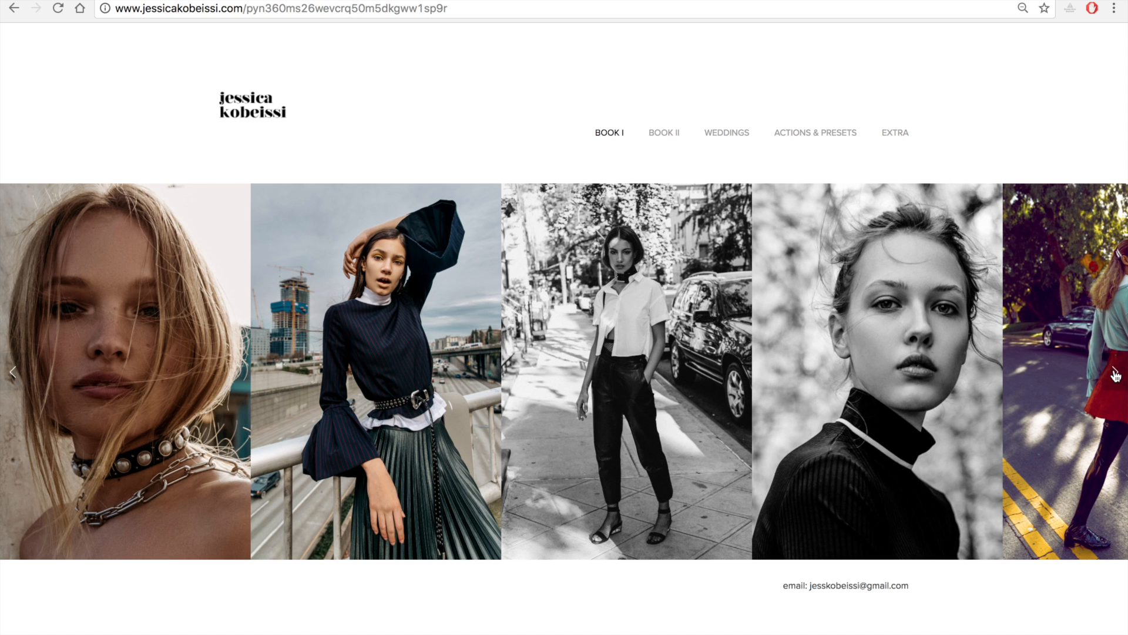
# Browse through the photographs in the portfolio website's Book I gallery.
pyautogui.click(1116, 374)
pyautogui.click(1116, 374)
pyautogui.click(1115, 374)
pyautogui.click(1115, 374)
pyautogui.click(1115, 375)
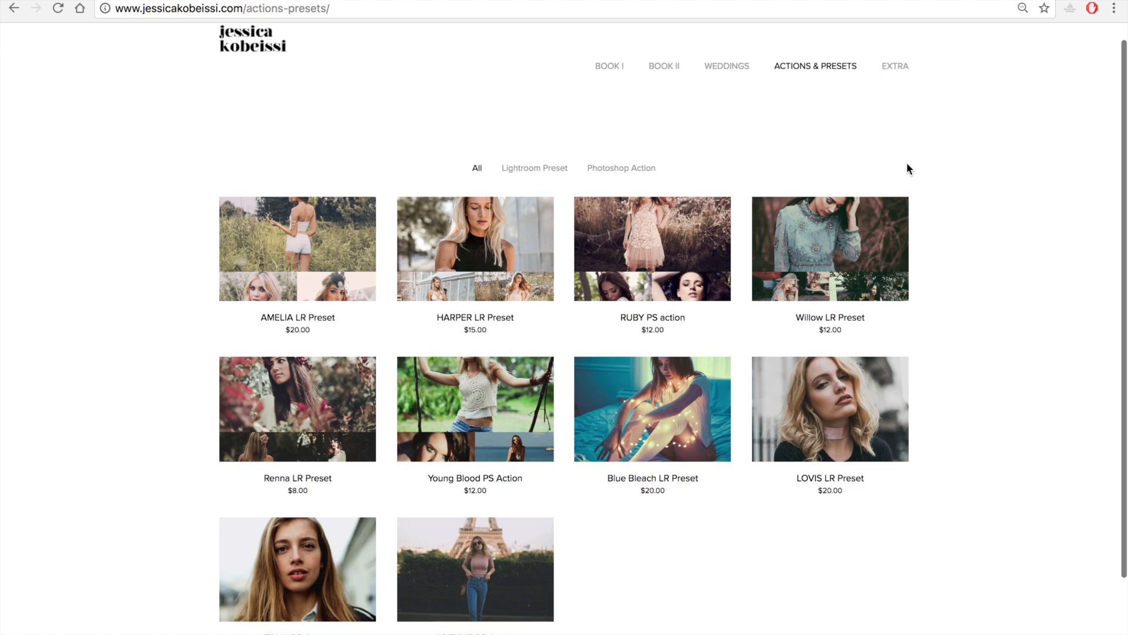
pyautogui.scroll(-1, 907, 169)
pyautogui.scroll(2, 907, 169)
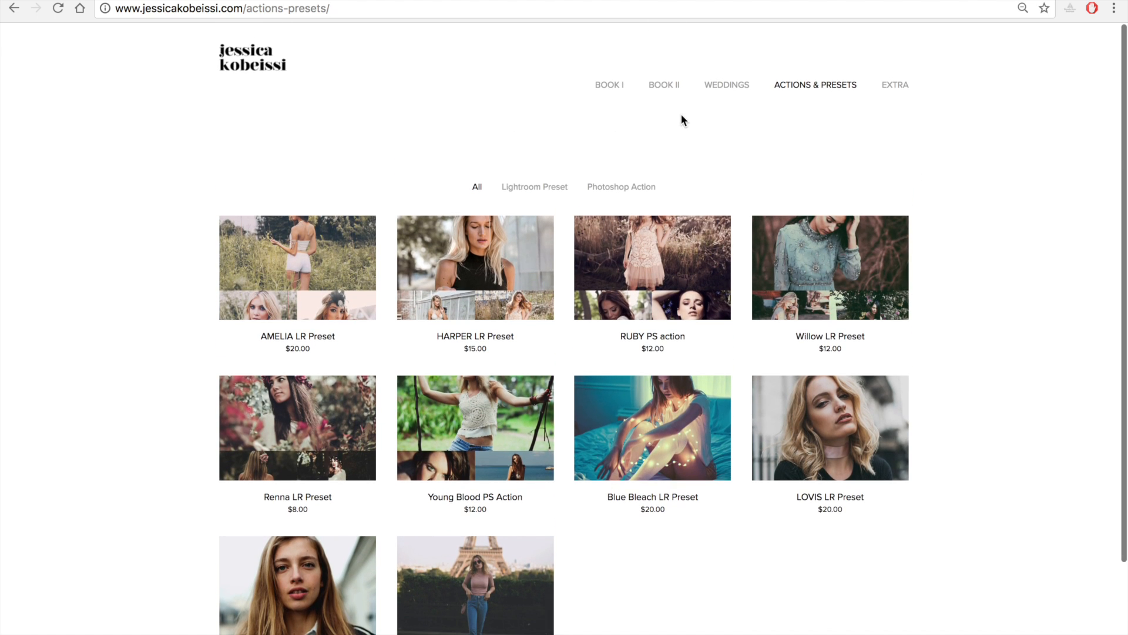
# Open the AMELIA LR Preset from the Actions & Presets shop and start its purchase.
pyautogui.click(340, 257)
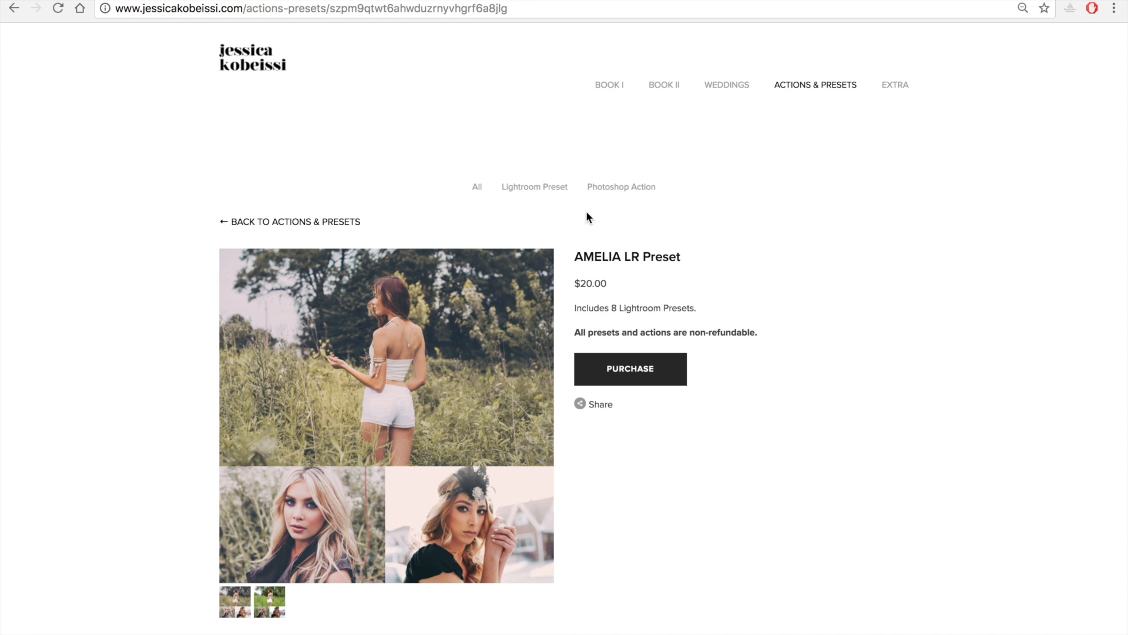
pyautogui.click(641, 372)
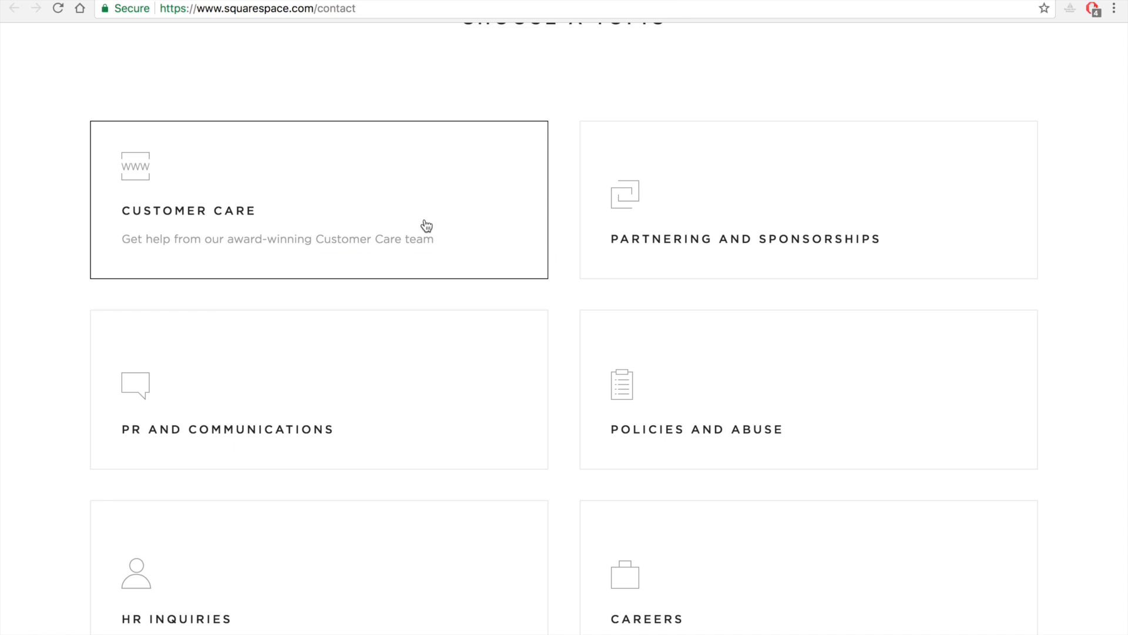
pyautogui.scroll(10, 544, 136)
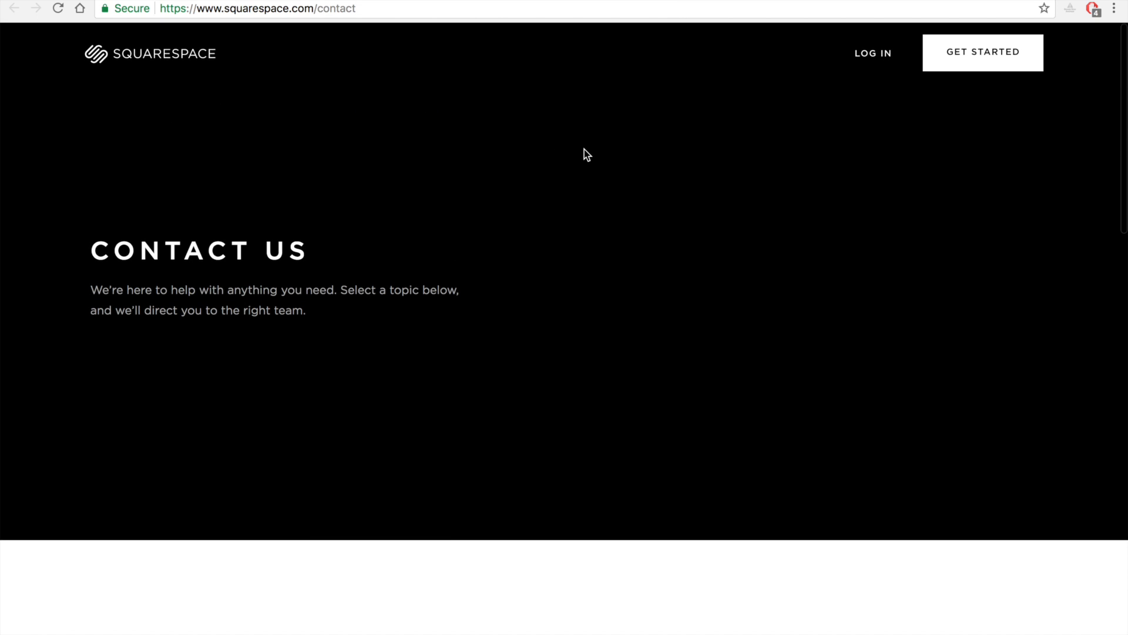
# Open Customer Care from the topics on the Squarespace contact page and look through its knowledge base.
pyautogui.scroll(-10, 584, 154)
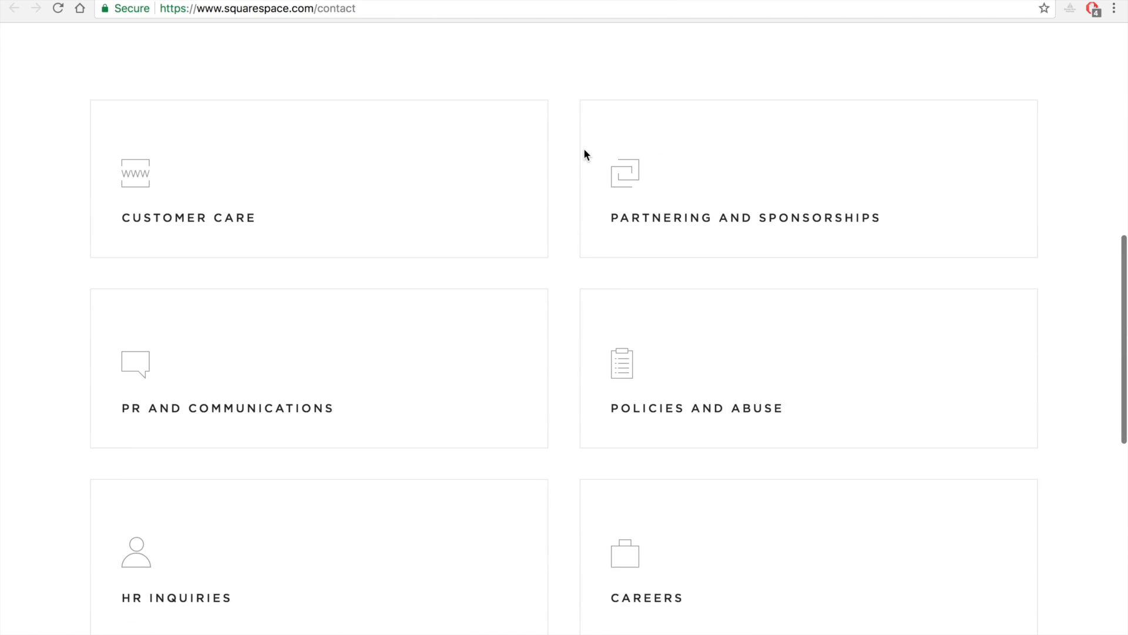
pyautogui.click(407, 184)
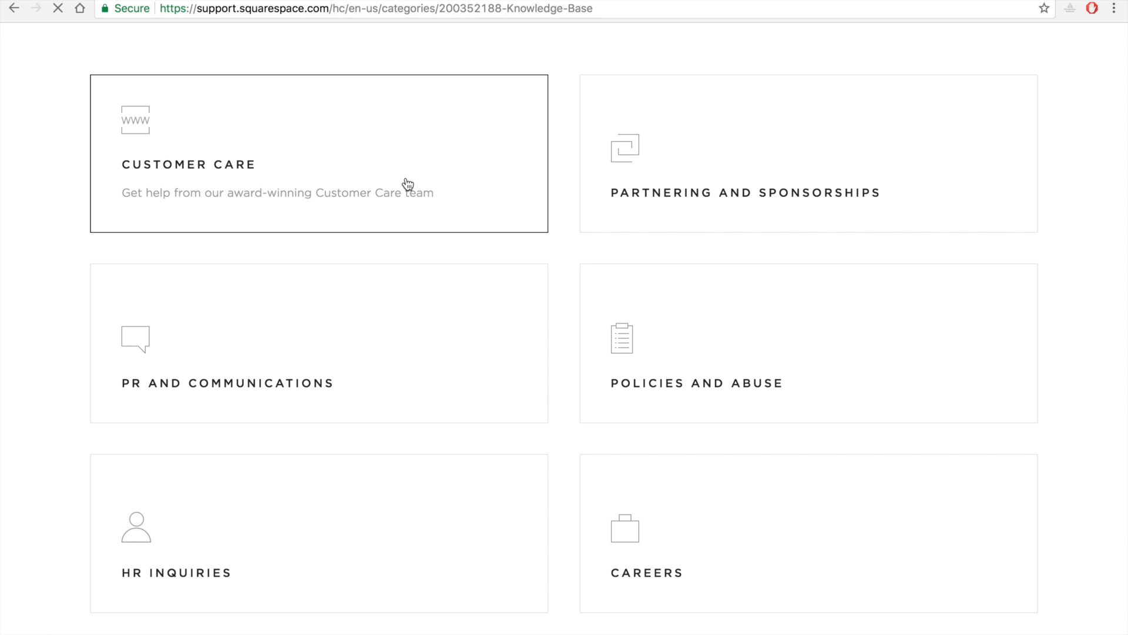
pyautogui.scroll(-10, 408, 185)
pyautogui.scroll(-16, 408, 184)
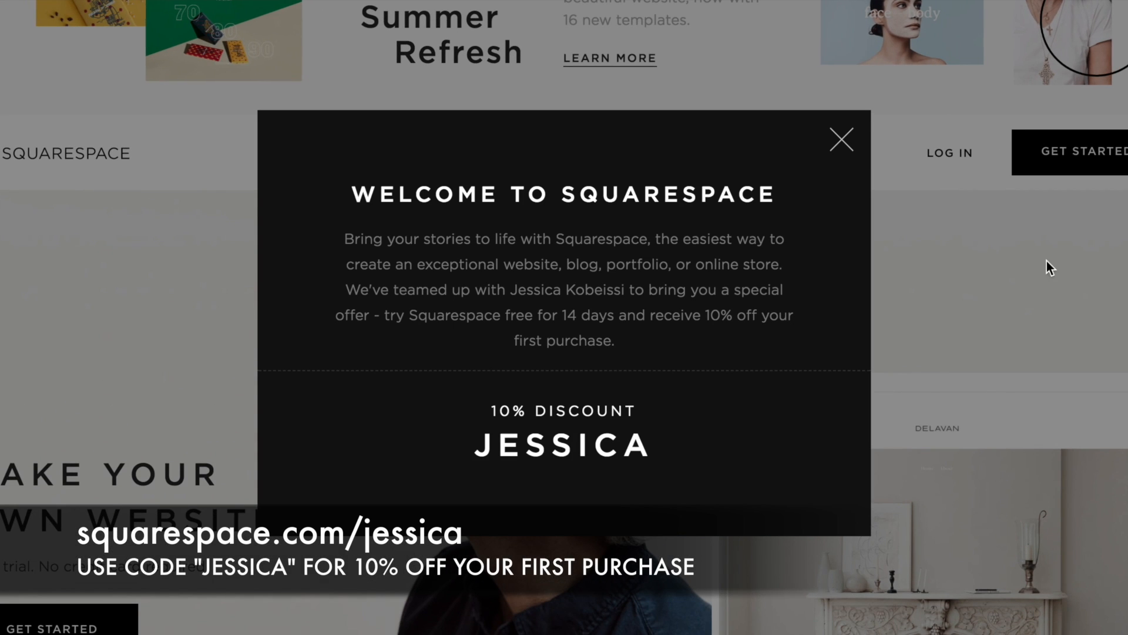
# Switch to Photoshop and run the Frequency Separation action from the JKPHOTO Frequency Separation set on MK.psd.
pyautogui.scroll(-1, 707, 310)
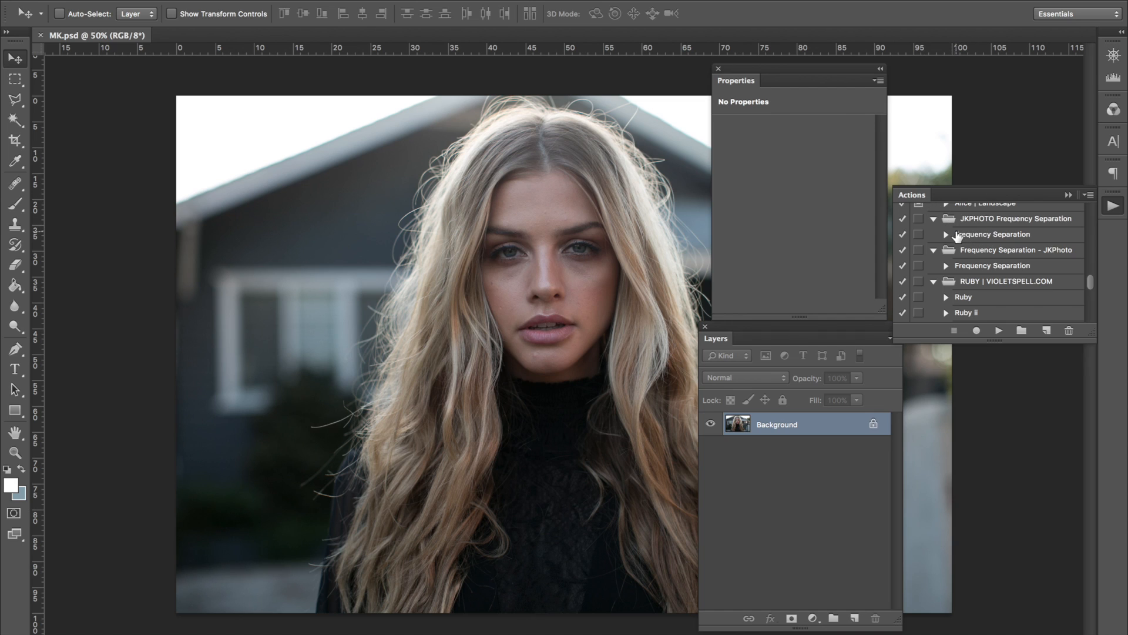
pyautogui.click(946, 234)
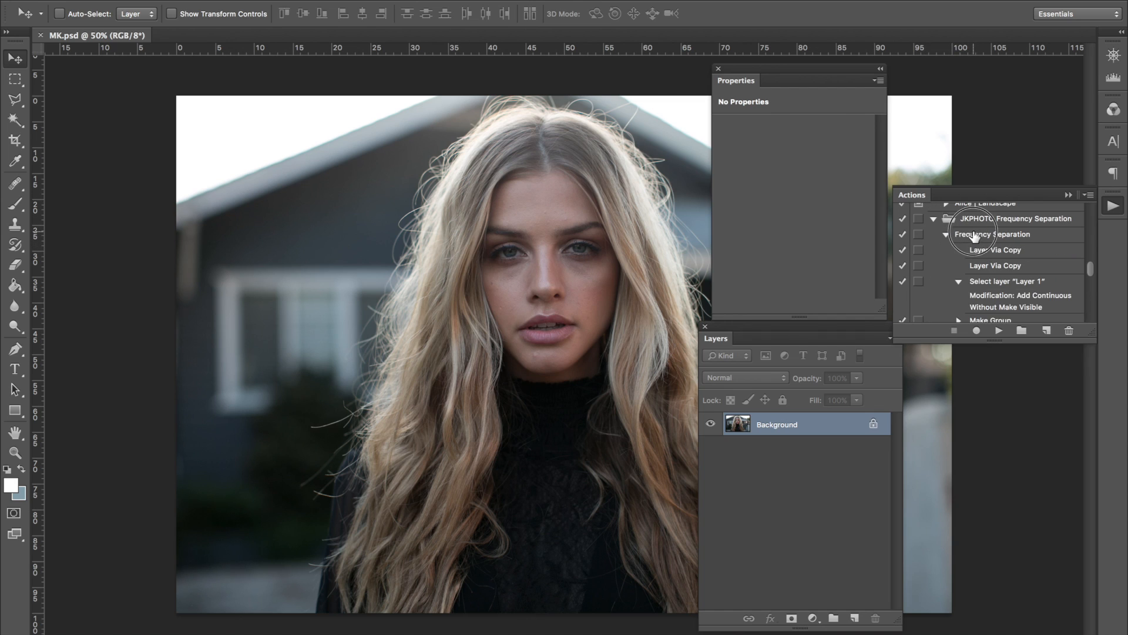
pyautogui.click(973, 235)
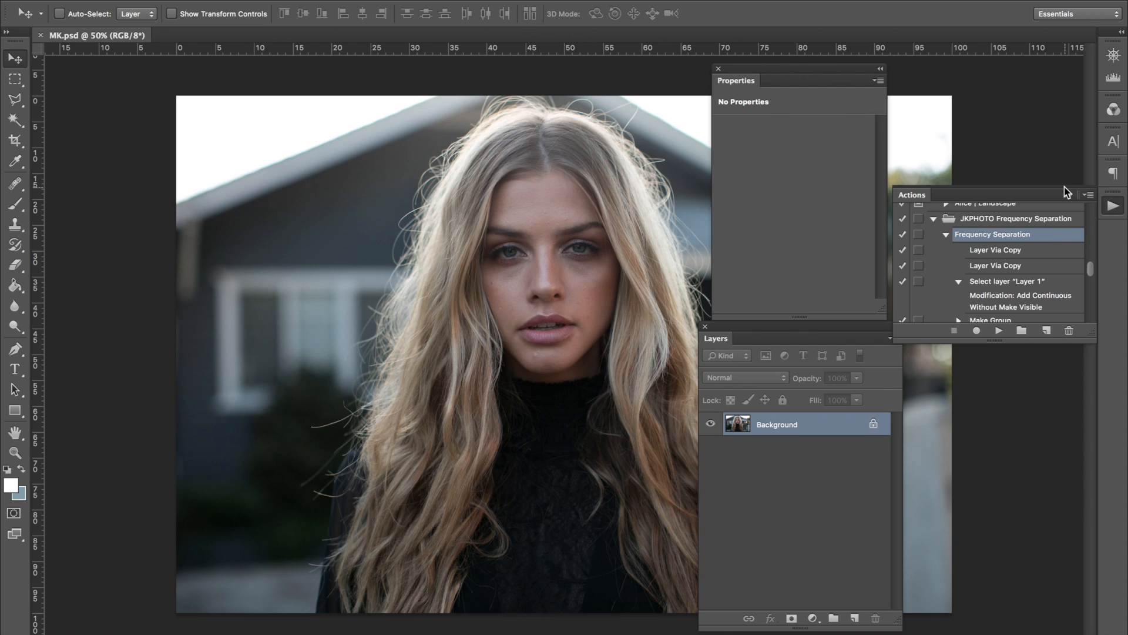
pyautogui.click(1089, 268)
pyautogui.moveTo(1088, 268)
pyautogui.mouseDown()
pyautogui.moveTo(1088, 280)
pyautogui.moveTo(1089, 269)
pyautogui.mouseUp()
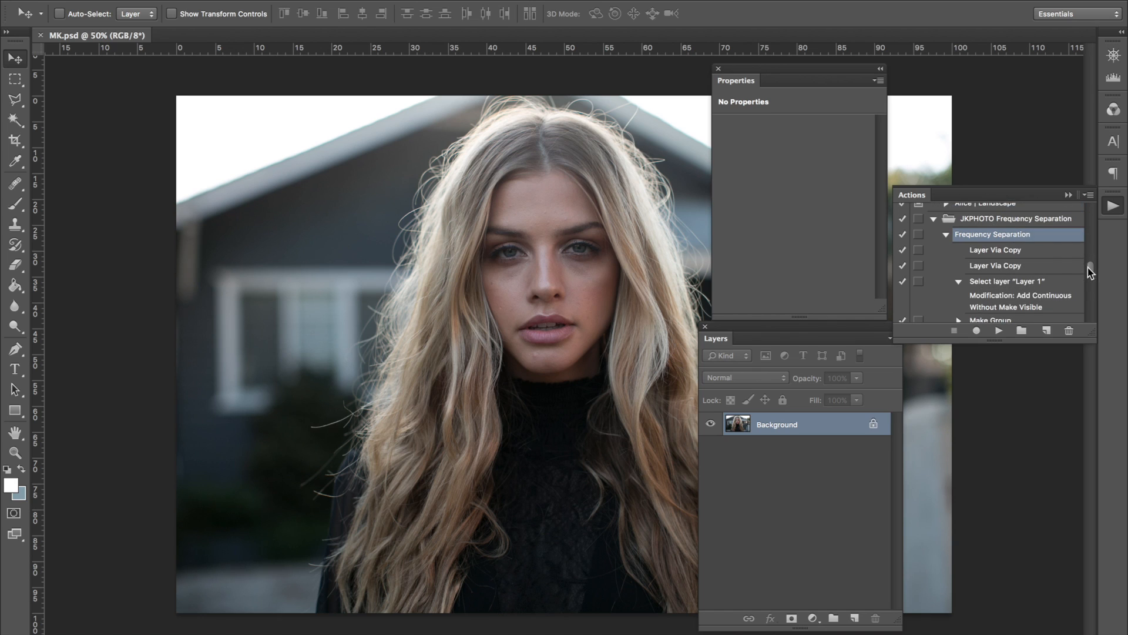
pyautogui.click(999, 331)
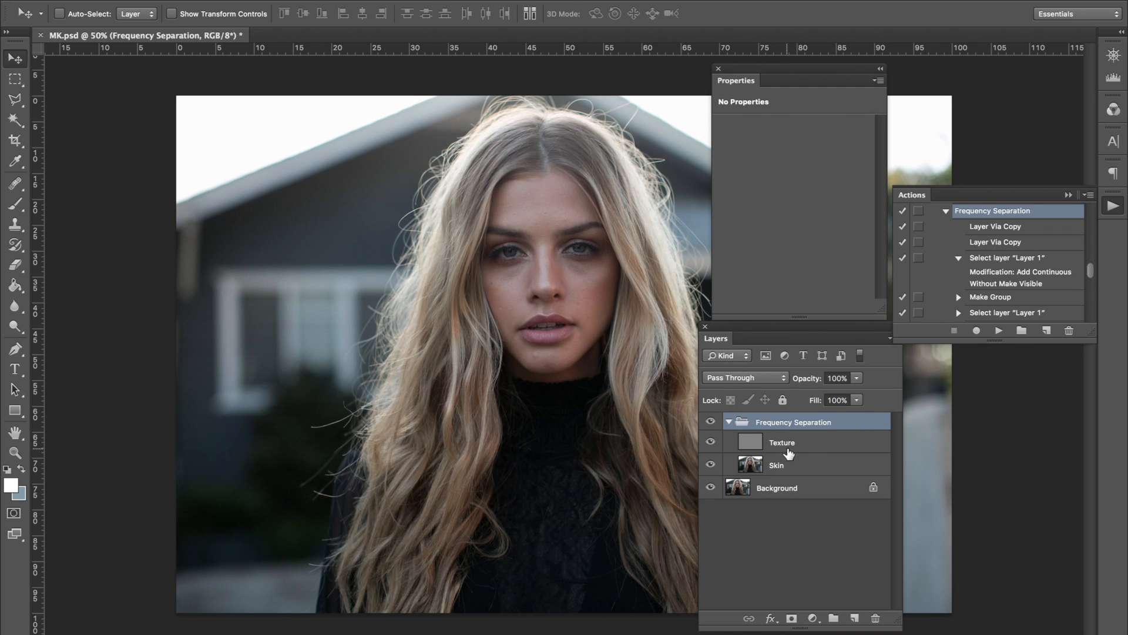
# Select the Skin layer, collapse the Actions panel and move the Properties and Layers panels away from the portrait.
pyautogui.click(787, 443)
pyautogui.click(797, 464)
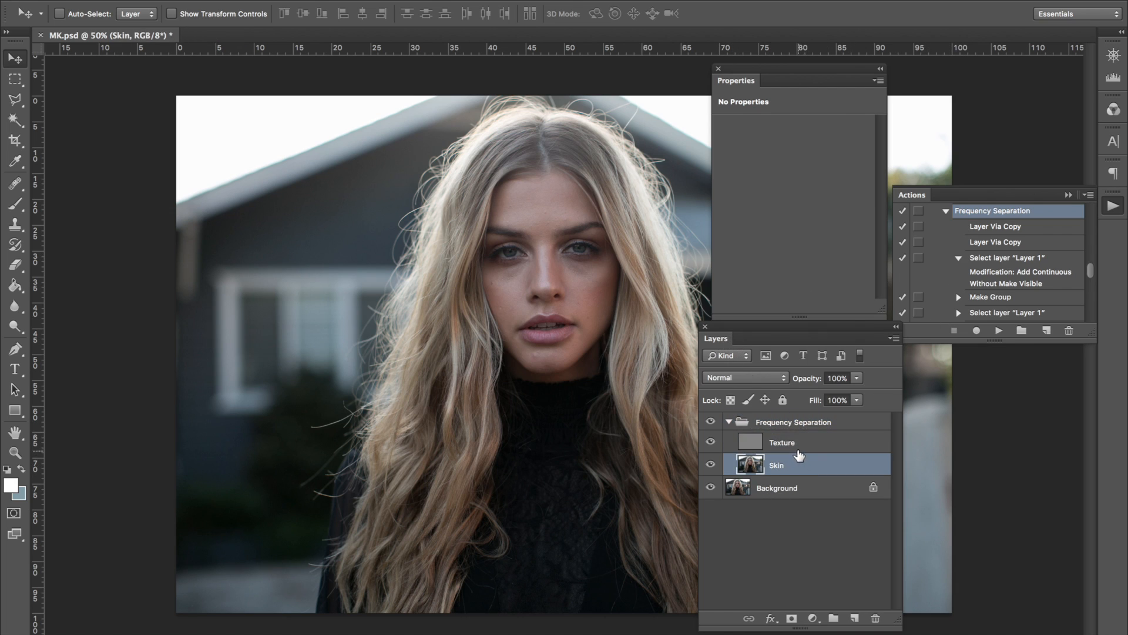
pyautogui.click(1069, 194)
pyautogui.click(738, 82)
pyautogui.moveTo(739, 84); pyautogui.dragTo(859, 84)
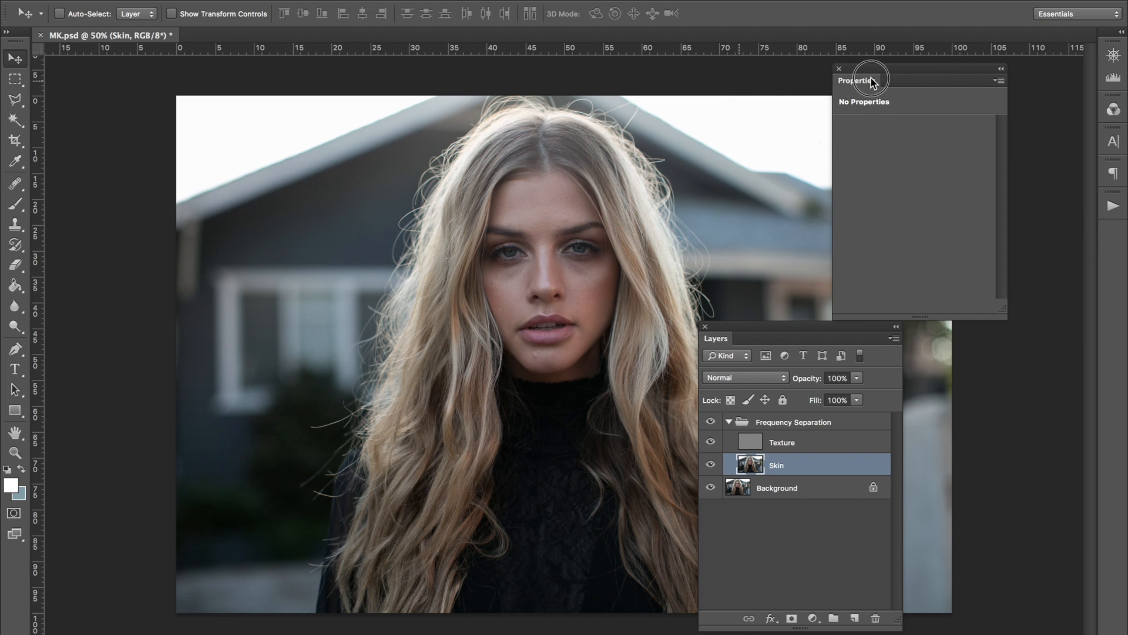
pyautogui.moveTo(726, 339); pyautogui.dragTo(862, 333)
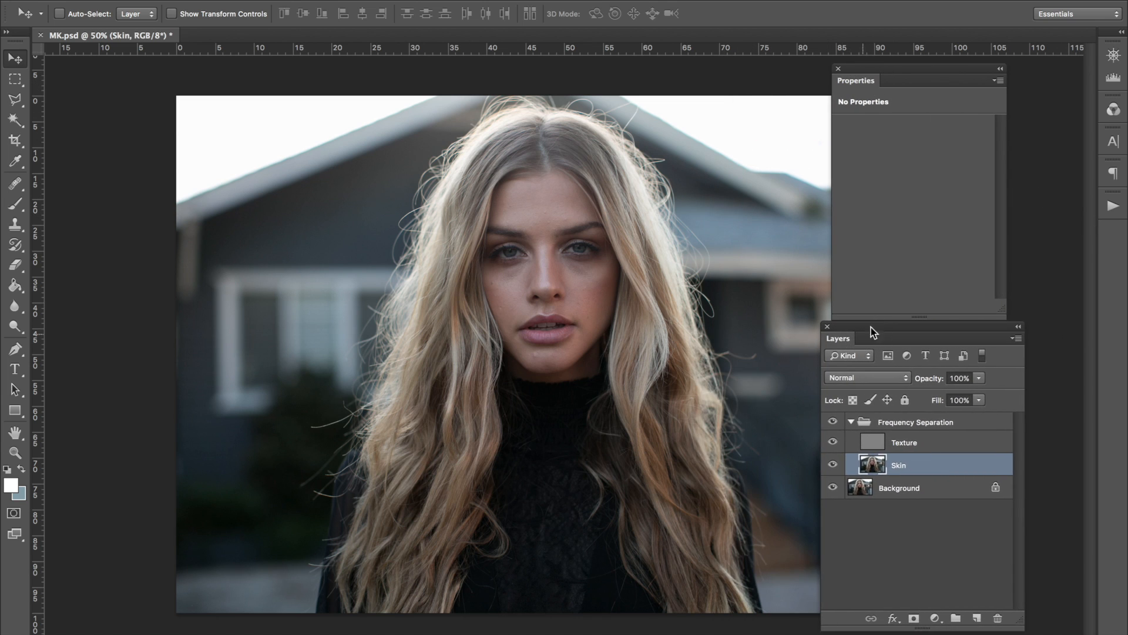
# Choose the Healing Brush, duplicate the Skin layer and enlarge the brush to 90.
pyautogui.click(17, 185)
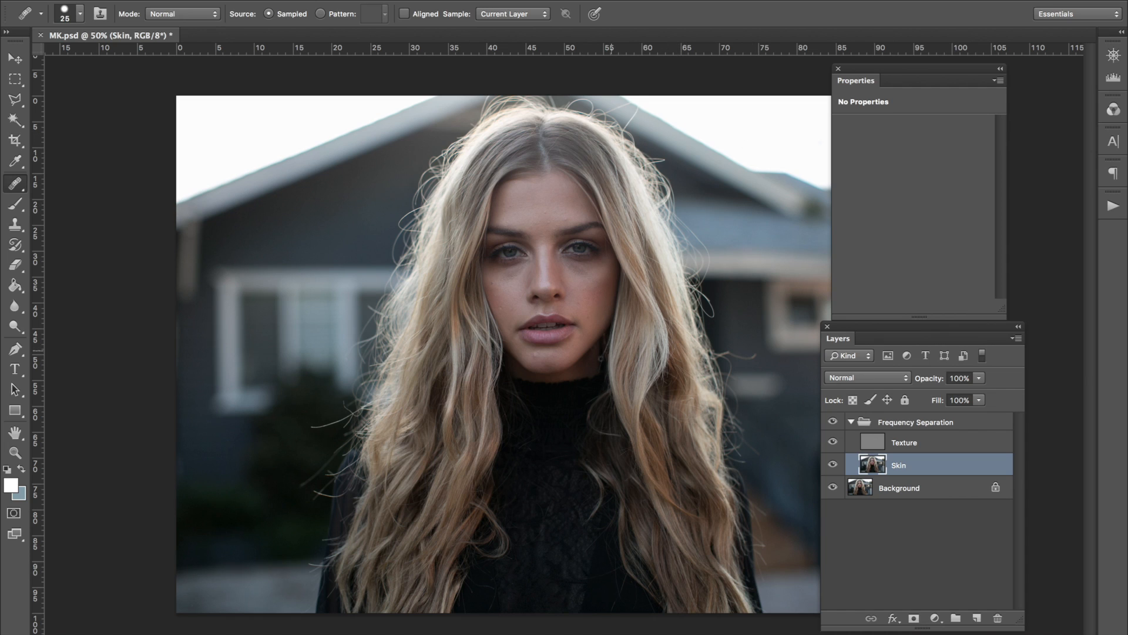
pyautogui.hotkey('ctrl', 'j')
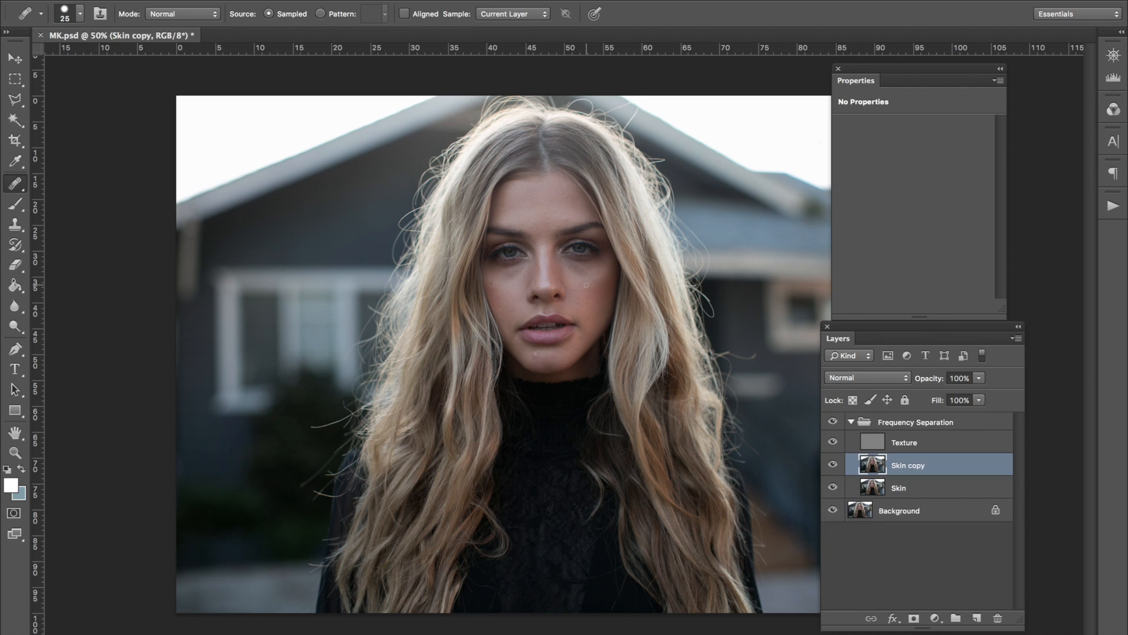
pyautogui.press(']')
pyautogui.press(']')
pyautogui.press(']')
# Hide the Texture layer and reduce the Healing Brush to size 70, with the face shown at 100%.
pyautogui.hotkey('ctrl', '=')
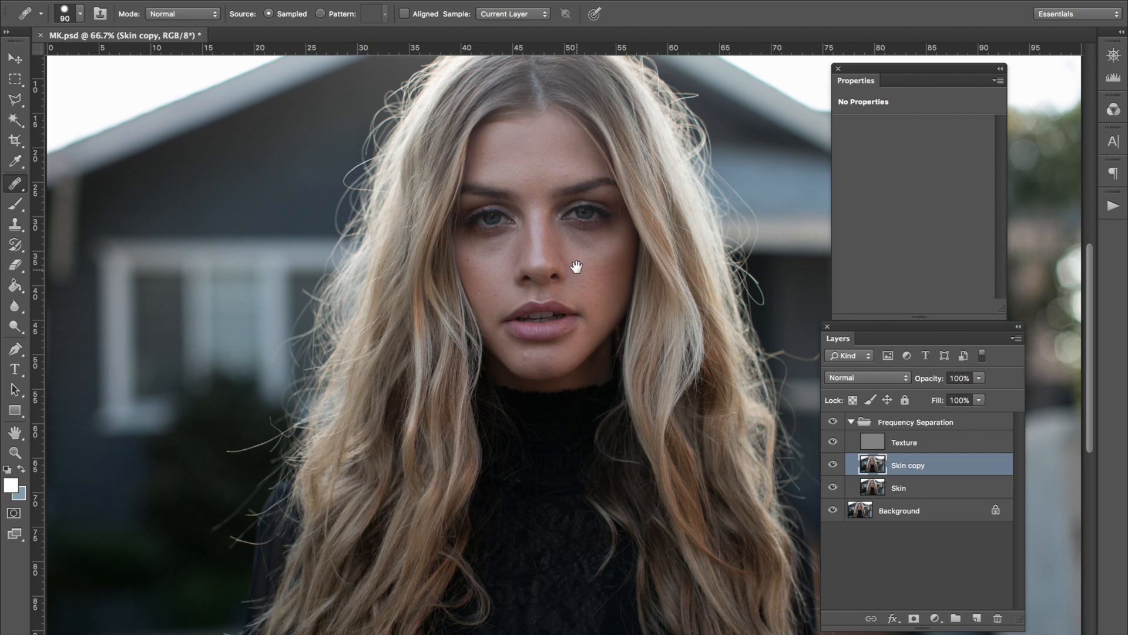
pyautogui.moveTo(574, 269); pyautogui.dragTo(541, 333)
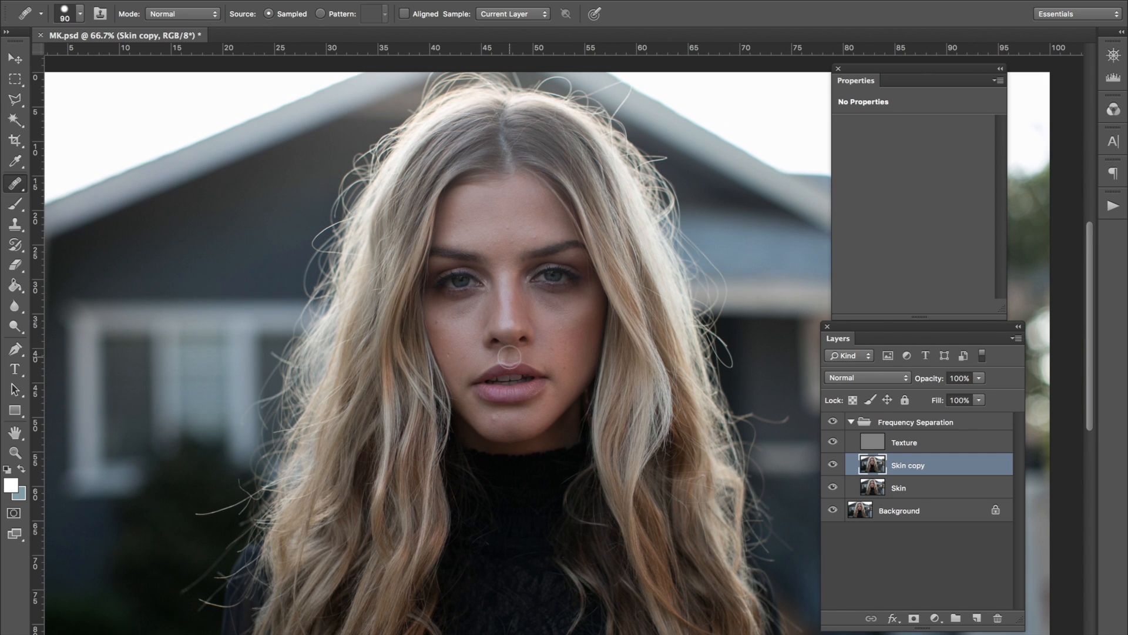
pyautogui.press('super+minus')
pyautogui.press('super+equal')
pyautogui.press('super+equal')
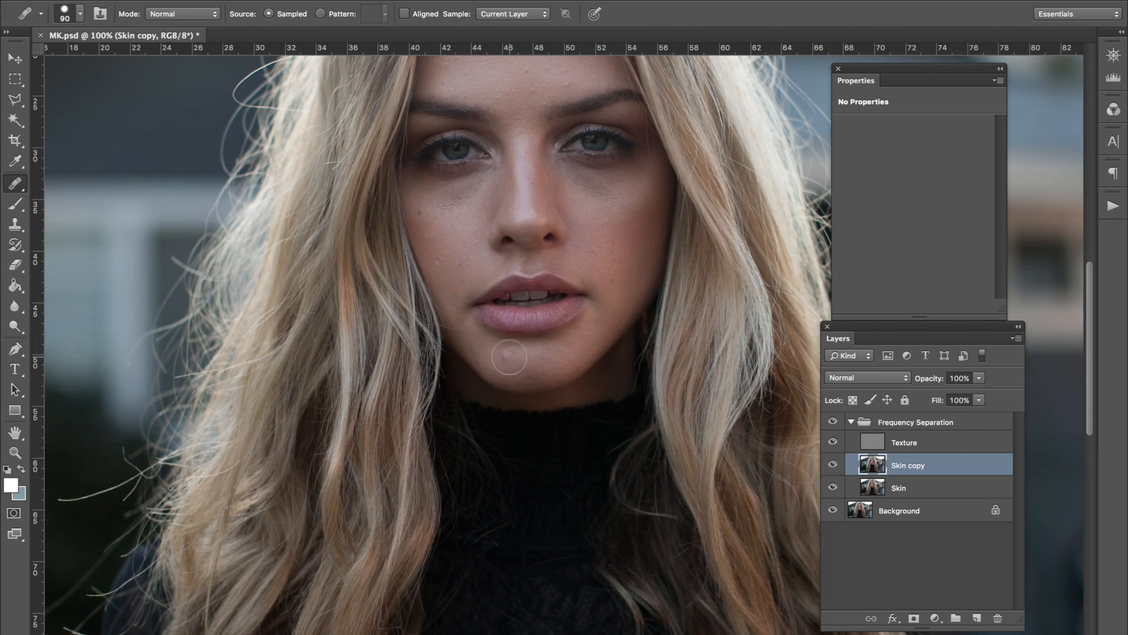
pyautogui.moveTo(552, 303); pyautogui.dragTo(543, 396)
pyautogui.moveTo(510, 341); pyautogui.dragTo(518, 305)
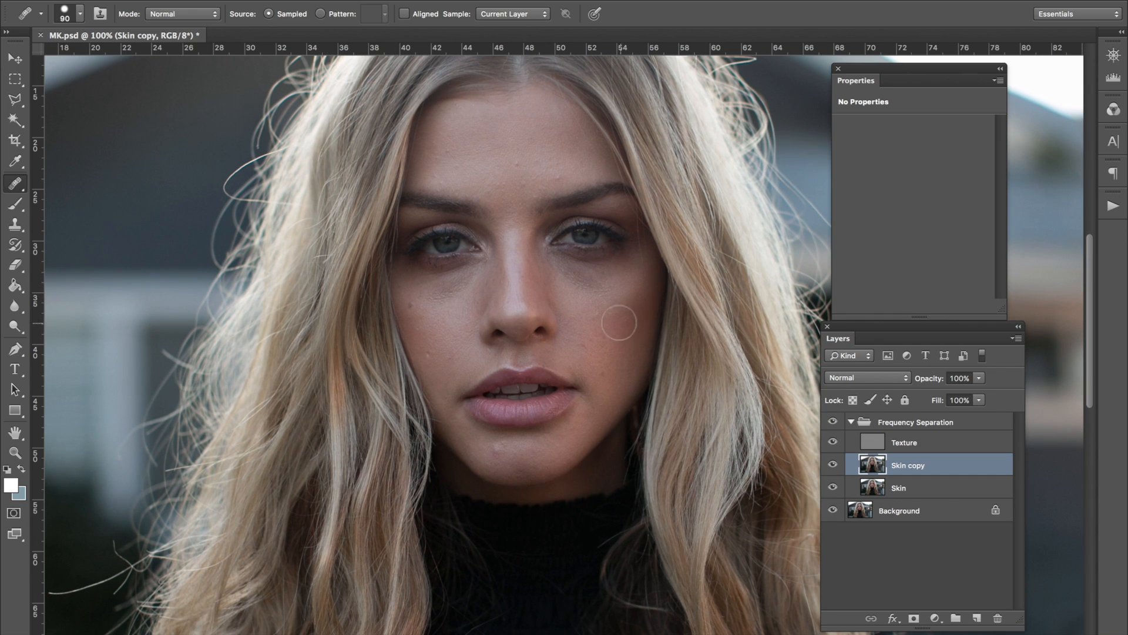
pyautogui.press('[')
pyautogui.click(832, 442)
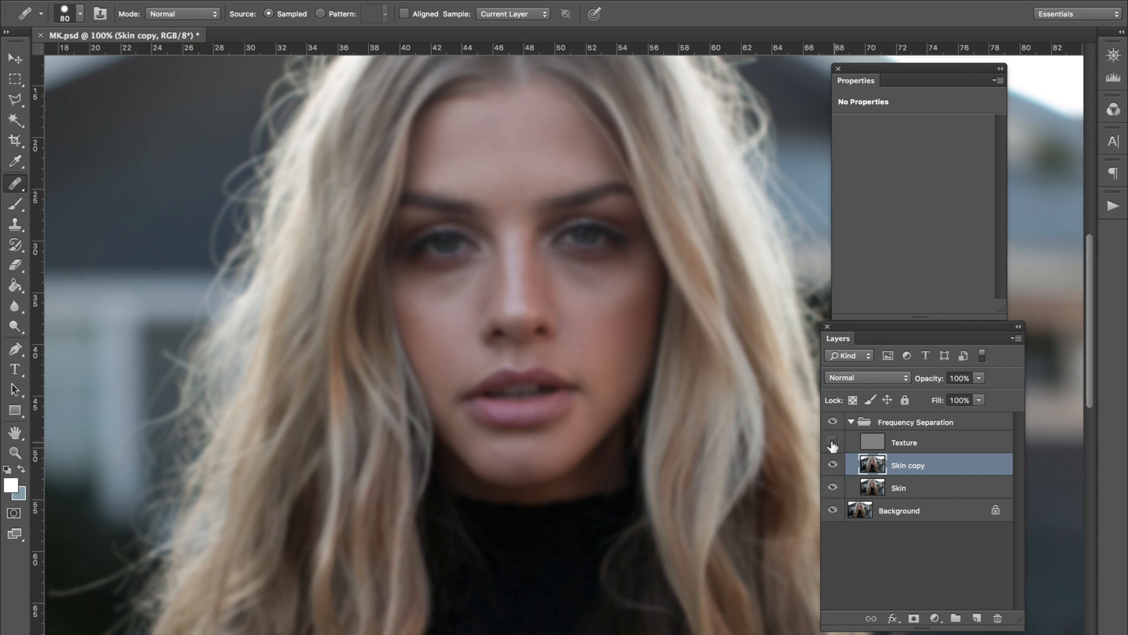
pyautogui.press('[')
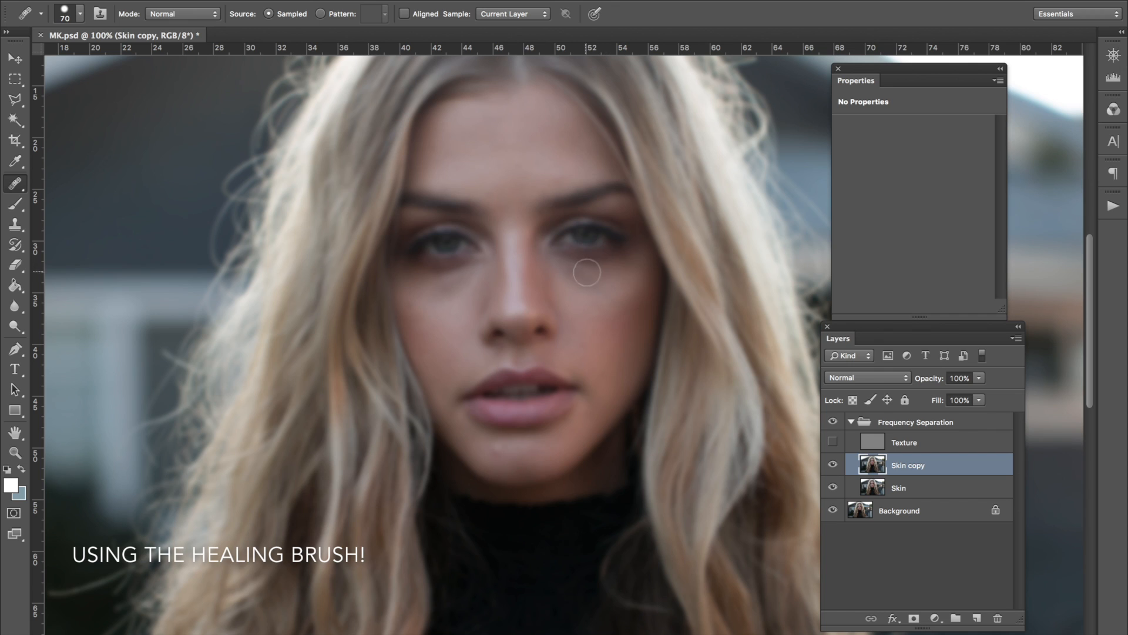
# Heal the shadows under both eyes on the Skin copy layer, using nearby cheek skin as the source.
pyautogui.keyDown('alt'); pyautogui.click(570, 293); pyautogui.keyUp('alt')
pyautogui.moveTo(589, 286)
pyautogui.mouseDown()
pyautogui.moveTo(591, 298)
pyautogui.moveTo(564, 261)
pyautogui.moveTo(571, 286)
pyautogui.mouseUp()
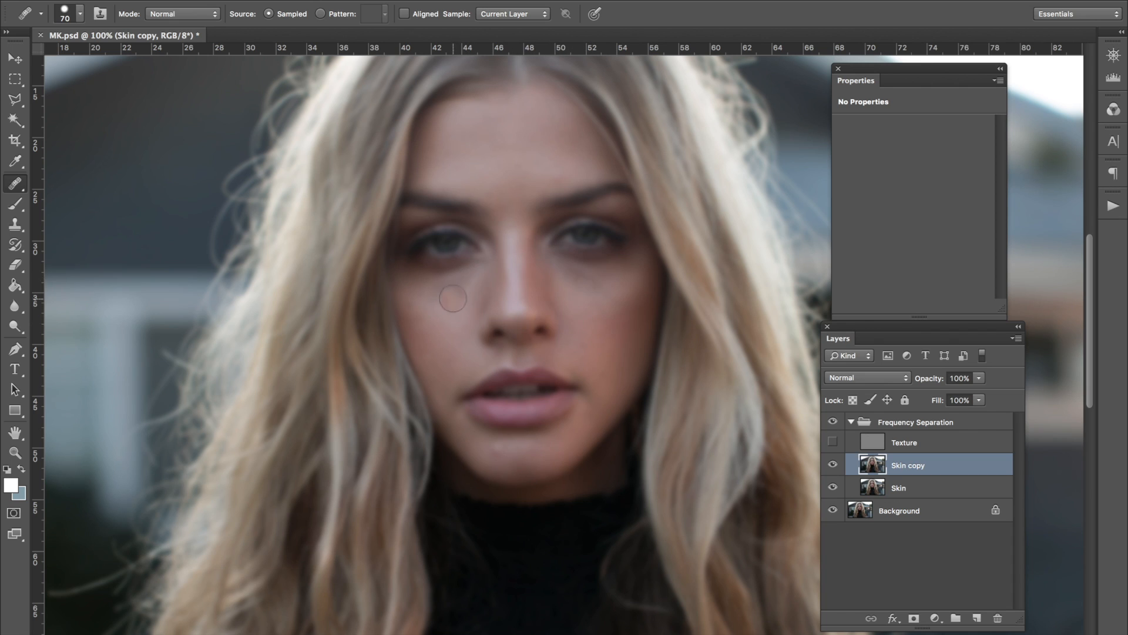
pyautogui.click(428, 340)
pyautogui.moveTo(441, 298); pyautogui.dragTo(453, 282)
pyautogui.moveTo(567, 274)
pyautogui.mouseDown()
pyautogui.moveTo(595, 280)
pyautogui.moveTo(615, 303)
pyautogui.mouseUp()
pyautogui.click(575, 272)
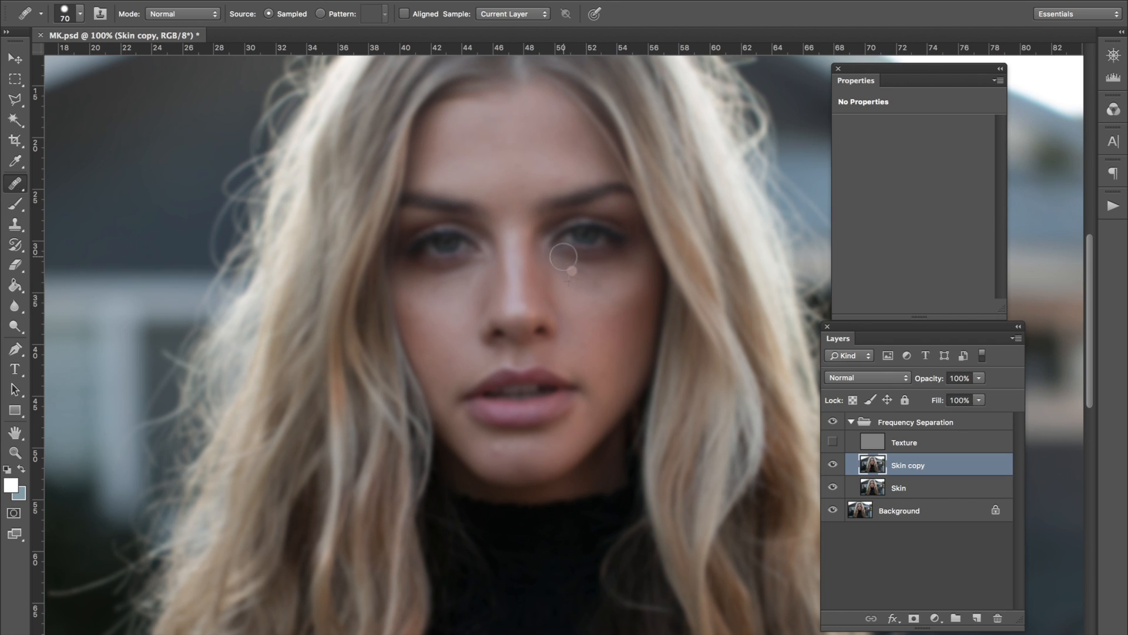
# Heal the remaining dark patches beneath the eye on the image's right side, adjusting the brush size as needed.
pyautogui.click(564, 257)
pyautogui.click(569, 250)
pyautogui.keyDown('alt'); pyautogui.click(581, 276); pyautogui.keyUp('alt')
pyautogui.click(583, 270)
pyautogui.keyDown('alt'); pyautogui.click(577, 294); pyautogui.keyUp('alt')
pyautogui.moveTo(582, 272); pyautogui.dragTo(583, 234)
pyautogui.press('[')
pyautogui.keyDown('alt'); pyautogui.click(598, 291); pyautogui.keyUp('alt')
pyautogui.moveTo(598, 289); pyautogui.dragTo(583, 201)
pyautogui.press(']')
# Heal the dark area beneath the eye on the image's left side toward the nose.
pyautogui.click(428, 284)
pyautogui.click(447, 285)
pyautogui.click(460, 282)
pyautogui.click(463, 281)
pyautogui.keyDown('alt'); pyautogui.click(478, 283); pyautogui.keyUp('alt')
pyautogui.click(472, 284)
# Even out the patchy tones on the image-right half of the forehead with the Healing Brush.
pyautogui.click(534, 135)
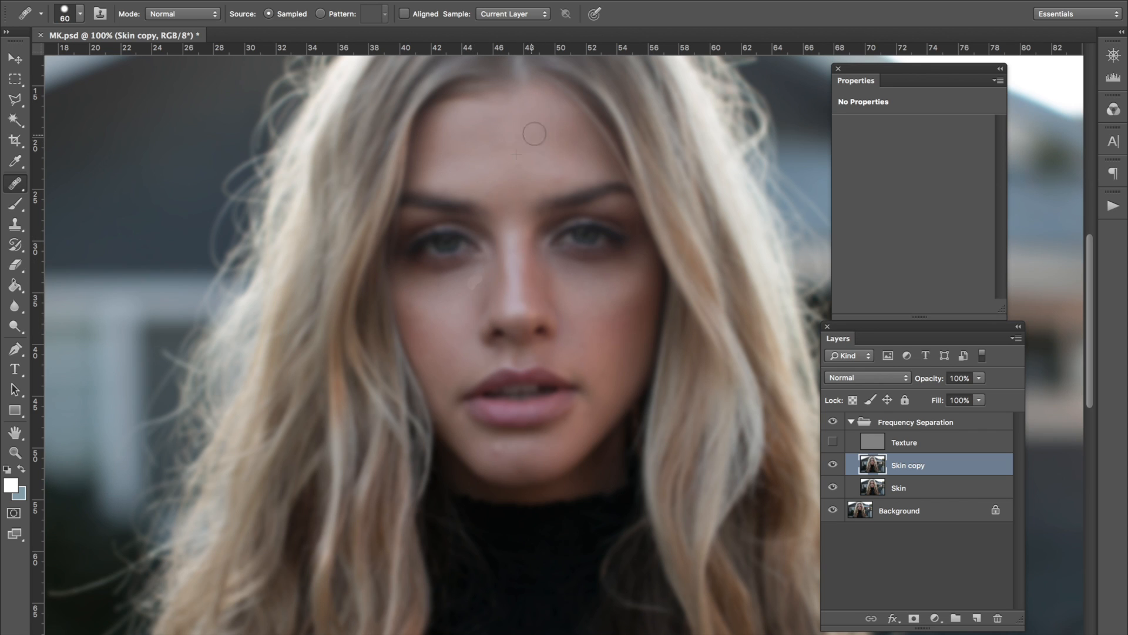
pyautogui.keyDown('alt'); pyautogui.click(551, 164); pyautogui.keyUp('alt')
pyautogui.click(550, 164)
pyautogui.keyDown('alt'); pyautogui.click(557, 158); pyautogui.keyUp('alt')
pyautogui.click(552, 171)
pyautogui.keyDown('alt'); pyautogui.click(550, 139); pyautogui.keyUp('alt')
pyautogui.click(565, 127)
pyautogui.keyDown('alt'); pyautogui.click(531, 159); pyautogui.keyUp('alt')
pyautogui.click(533, 109)
# Heal the uneven tones across the centre and image-left part of the forehead.
pyautogui.press(']')
pyautogui.keyDown('alt'); pyautogui.click(515, 144); pyautogui.keyUp('alt')
pyautogui.click(490, 141)
pyautogui.moveTo(477, 137)
pyautogui.mouseDown()
pyautogui.moveTo(501, 139)
pyautogui.moveTo(496, 150)
pyautogui.moveTo(455, 165)
pyautogui.moveTo(461, 129)
pyautogui.mouseUp()
pyautogui.keyDown('alt'); pyautogui.click(482, 142); pyautogui.keyUp('alt')
pyautogui.keyDown('alt'); pyautogui.click(516, 154); pyautogui.keyUp('alt')
pyautogui.click(502, 136)
pyautogui.click(487, 193)
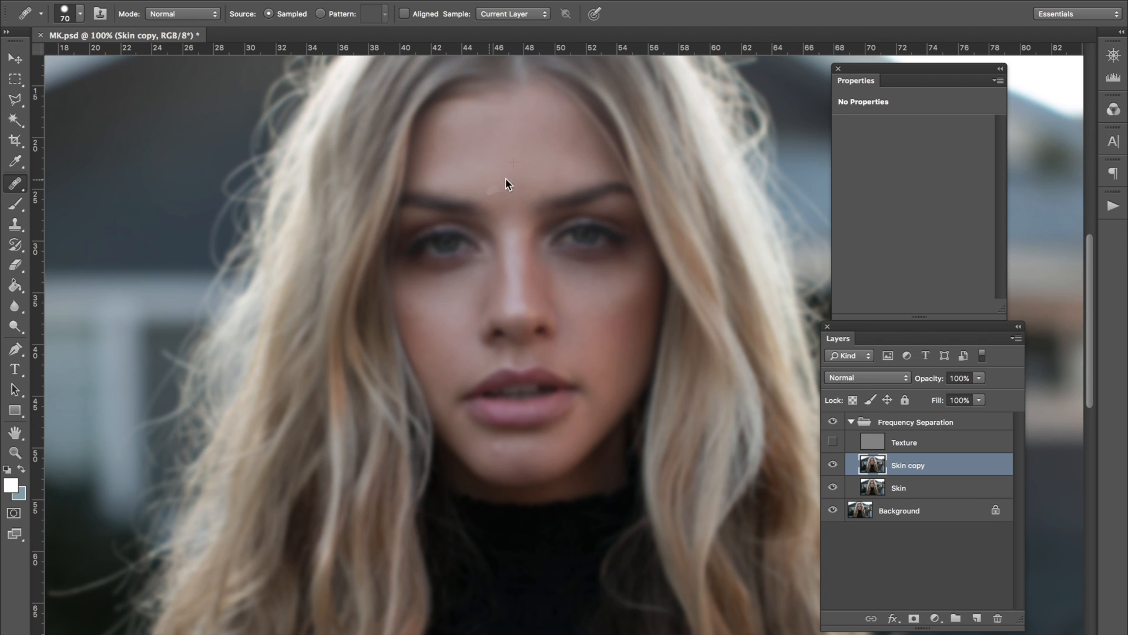
pyautogui.click(536, 133)
pyautogui.click(568, 141)
# Heal the remaining blotches on both cheeks and under both eyes.
pyautogui.click(610, 332)
pyautogui.click(594, 316)
pyautogui.click(578, 271)
pyautogui.press('[')
pyautogui.moveTo(445, 300)
pyautogui.mouseDown()
pyautogui.moveTo(423, 289)
pyautogui.moveTo(445, 289)
pyautogui.moveTo(449, 267)
pyautogui.moveTo(465, 262)
pyautogui.moveTo(440, 282)
pyautogui.mouseUp()
pyautogui.moveTo(358, 136); pyautogui.dragTo(358, 136)
pyautogui.moveTo(417, 316); pyautogui.dragTo(425, 326)
# Smooth the reddish, uneven patches on the image-right cheek with repeated Healing Brush strokes.
pyautogui.keyDown('alt'); pyautogui.click(601, 336); pyautogui.keyUp('alt')
pyautogui.moveTo(590, 351)
pyautogui.mouseDown()
pyautogui.moveTo(577, 344)
pyautogui.moveTo(614, 374)
pyautogui.mouseUp()
pyautogui.keyDown('alt'); pyautogui.click(617, 323); pyautogui.keyUp('alt')
pyautogui.moveTo(591, 349); pyautogui.dragTo(611, 369)
pyautogui.keyDown('alt'); pyautogui.click(630, 347); pyautogui.keyUp('alt')
pyautogui.click(615, 334)
pyautogui.keyDown('alt'); pyautogui.click(612, 332); pyautogui.keyUp('alt')
pyautogui.click(617, 322)
pyautogui.keyDown('alt'); pyautogui.click(631, 301); pyautogui.keyUp('alt')
pyautogui.click(590, 258)
# Heal the bright and uneven patches on the chin with the Healing Brush at size 50.
pyautogui.press('[')
pyautogui.click(424, 408)
pyautogui.keyDown('alt'); pyautogui.click(510, 456); pyautogui.keyUp('alt')
pyautogui.keyDown('alt'); pyautogui.click(514, 446); pyautogui.keyUp('alt')
pyautogui.click(496, 452)
pyautogui.keyDown('alt'); pyautogui.click(477, 444); pyautogui.keyUp('alt')
pyautogui.click(499, 455)
pyautogui.click(488, 448)
# Heal the uneven tones along the image-left jawline and the adjoining part of the chin.
pyautogui.click(432, 369)
pyautogui.keyDown('alt'); pyautogui.click(459, 433); pyautogui.keyUp('alt')
pyautogui.moveTo(473, 446); pyautogui.dragTo(498, 465)
pyautogui.click(496, 461)
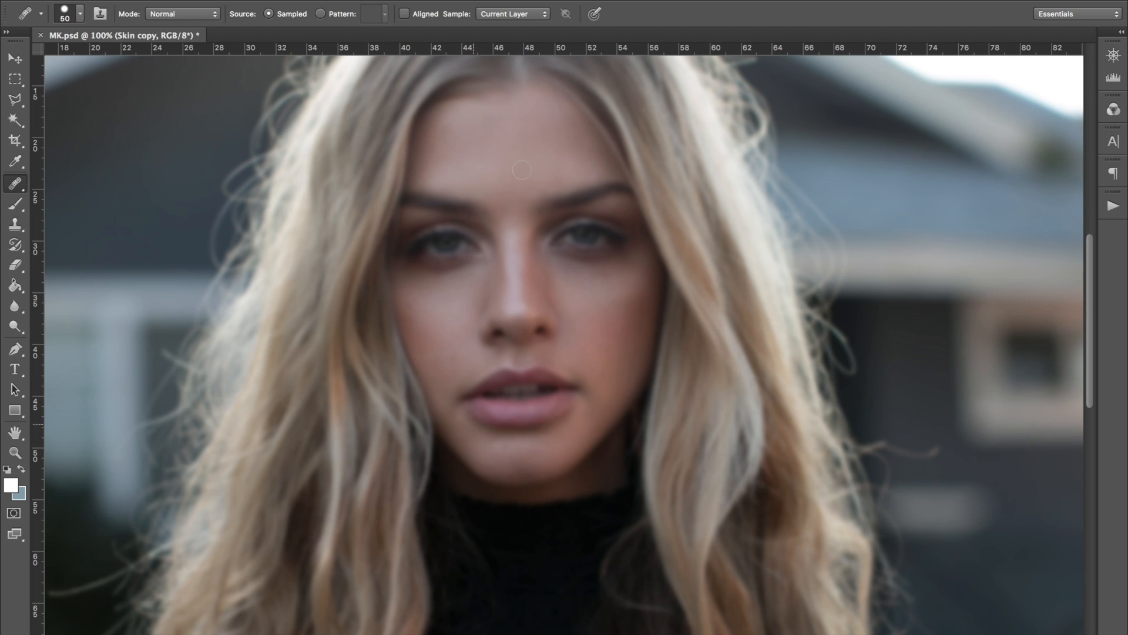
pyautogui.click(476, 448)
pyautogui.click(482, 453)
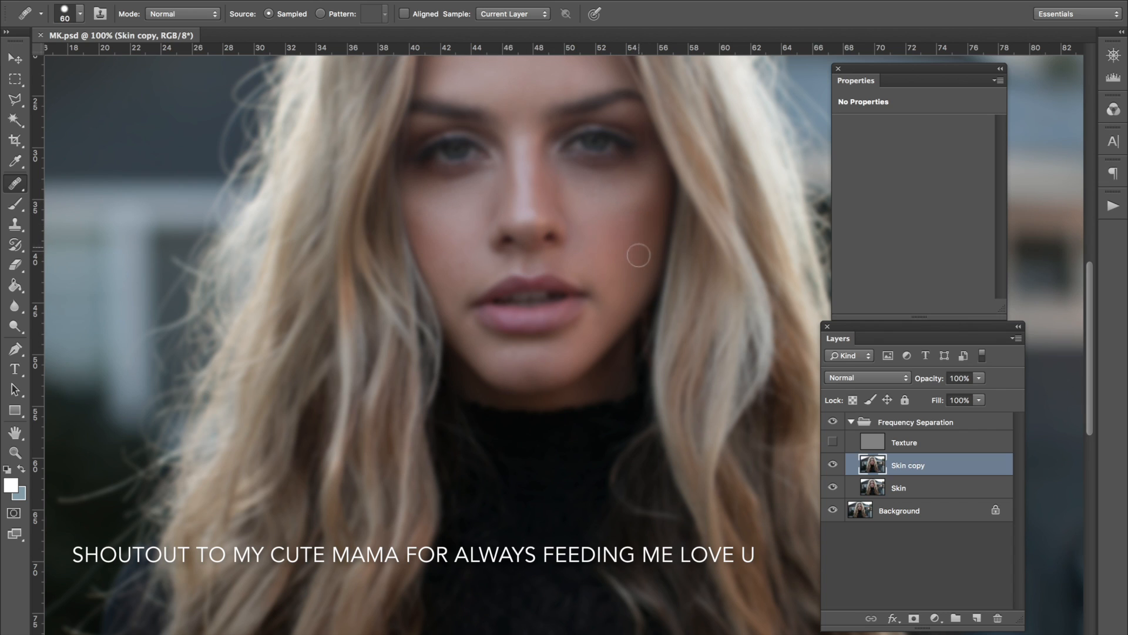
# Touch up the image-right cheek with the Healing Brush at size 60.
pyautogui.keyDown('alt'); pyautogui.click(620, 220); pyautogui.keyUp('alt')
pyautogui.moveTo(615, 229); pyautogui.dragTo(635, 242)
pyautogui.keyDown('alt'); pyautogui.click(620, 228); pyautogui.keyUp('alt')
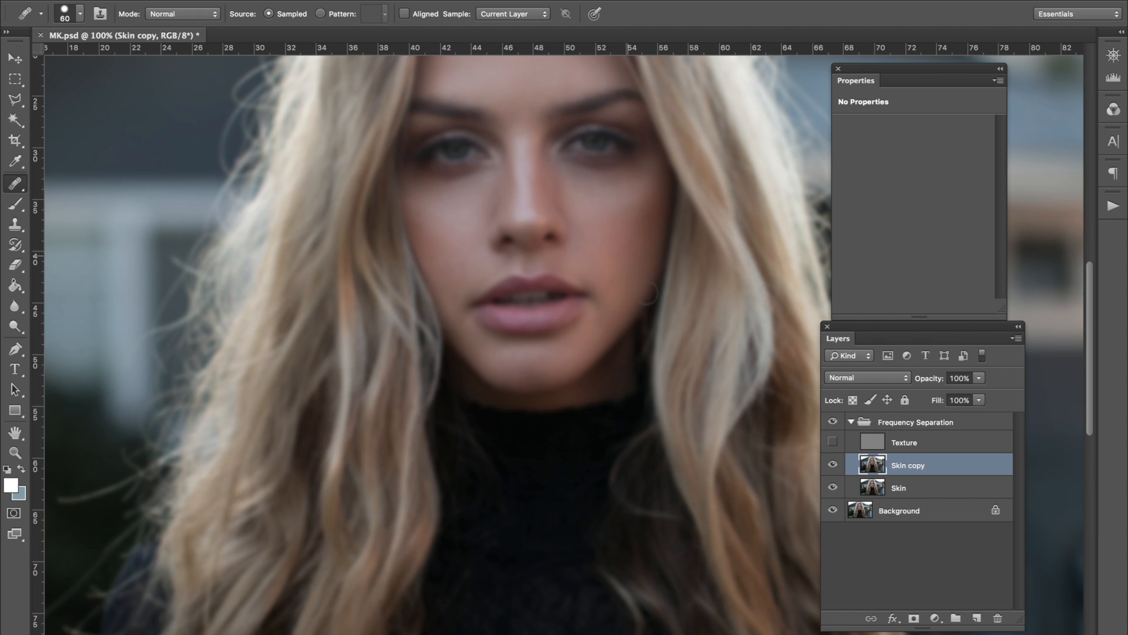
# Heal the uneven skin tones on the image-left cheek beside the nose.
pyautogui.keyDown('alt'); pyautogui.click(444, 239); pyautogui.keyUp('alt')
pyautogui.moveTo(428, 217)
pyautogui.mouseDown()
pyautogui.moveTo(451, 236)
pyautogui.moveTo(425, 222)
pyautogui.moveTo(447, 252)
pyautogui.moveTo(433, 265)
pyautogui.moveTo(453, 272)
pyautogui.moveTo(466, 230)
pyautogui.moveTo(439, 254)
pyautogui.moveTo(432, 229)
pyautogui.moveTo(460, 273)
pyautogui.mouseUp()
pyautogui.keyDown('alt'); pyautogui.click(470, 247); pyautogui.keyUp('alt')
pyautogui.click(429, 233)
pyautogui.keyDown('alt'); pyautogui.click(426, 227); pyautogui.keyUp('alt')
pyautogui.press('r')
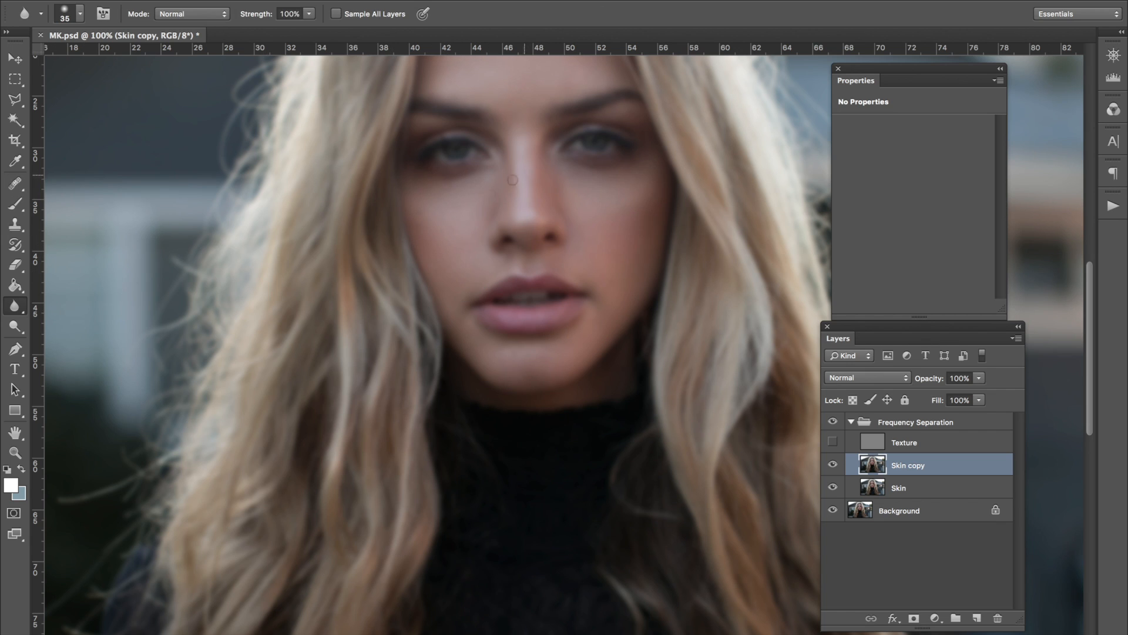
pyautogui.press(']')
pyautogui.press(']')
pyautogui.press(']')
pyautogui.press(']')
pyautogui.press(']')
pyautogui.press(']')
pyautogui.press('[')
pyautogui.press('[')
# Heal the uneven tones on the image-left side of the forehead with the Healing Brush at size 60.
pyautogui.click(15, 183)
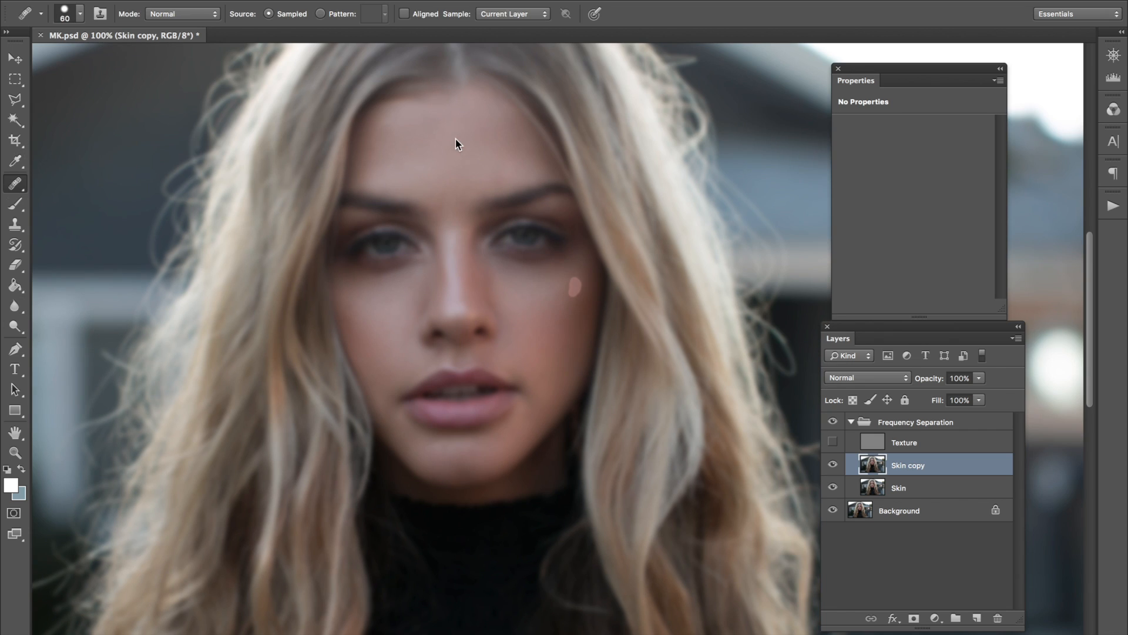
pyautogui.keyDown('alt'); pyautogui.click(423, 136); pyautogui.keyUp('alt')
pyautogui.click(379, 141)
pyautogui.keyDown('alt'); pyautogui.click(386, 116); pyautogui.keyUp('alt')
# Smooth the tonal patches across the centre and image-right side of the forehead above the brow.
pyautogui.click(494, 151)
pyautogui.click(498, 171)
pyautogui.click(505, 170)
pyautogui.click(478, 176)
pyautogui.click(480, 130)
pyautogui.click(502, 164)
pyautogui.click(507, 166)
pyautogui.click(520, 163)
pyautogui.click(501, 168)
pyautogui.click(514, 164)
pyautogui.click(514, 165)
pyautogui.click(501, 139)
pyautogui.moveTo(502, 130); pyautogui.dragTo(501, 144)
# Heal the uneven tones on the image-right cheek and the jaw area beside the mouth corner.
pyautogui.keyDown('alt'); pyautogui.click(563, 322); pyautogui.keyUp('alt')
pyautogui.moveTo(563, 291)
pyautogui.mouseDown()
pyautogui.moveTo(577, 283)
pyautogui.moveTo(583, 302)
pyautogui.moveTo(580, 287)
pyautogui.mouseUp()
pyautogui.moveTo(575, 281)
pyautogui.mouseDown()
pyautogui.moveTo(581, 271)
pyautogui.moveTo(577, 302)
pyautogui.mouseUp()
pyautogui.click(574, 279)
pyautogui.click(540, 424)
pyautogui.keyDown('alt'); pyautogui.click(522, 430); pyautogui.keyUp('alt')
pyautogui.click(527, 405)
pyautogui.keyDown('alt'); pyautogui.click(517, 230); pyautogui.keyUp('alt')
# Even out the remaining tone transitions on the image-right cheek from below the eye to the hairline.
pyautogui.click(615, 328)
pyautogui.click(590, 320)
pyautogui.keyDown('alt'); pyautogui.click(549, 293); pyautogui.keyUp('alt')
pyautogui.click(571, 271)
pyautogui.click(569, 299)
pyautogui.click(565, 302)
pyautogui.click(572, 291)
pyautogui.click(588, 283)
pyautogui.click(587, 275)
pyautogui.moveTo(585, 308); pyautogui.dragTo(586, 277)
pyautogui.click(584, 266)
pyautogui.click(570, 297)
pyautogui.click(582, 258)
pyautogui.keyDown('alt'); pyautogui.click(581, 314); pyautogui.keyUp('alt')
pyautogui.click(581, 259)
pyautogui.moveTo(581, 259); pyautogui.dragTo(589, 279)
pyautogui.click(585, 248)
pyautogui.click(557, 270)
# Show the Texture layer temporarily and toggle the Skin copy layer to compare the skin before and after healing.
pyautogui.click(833, 442)
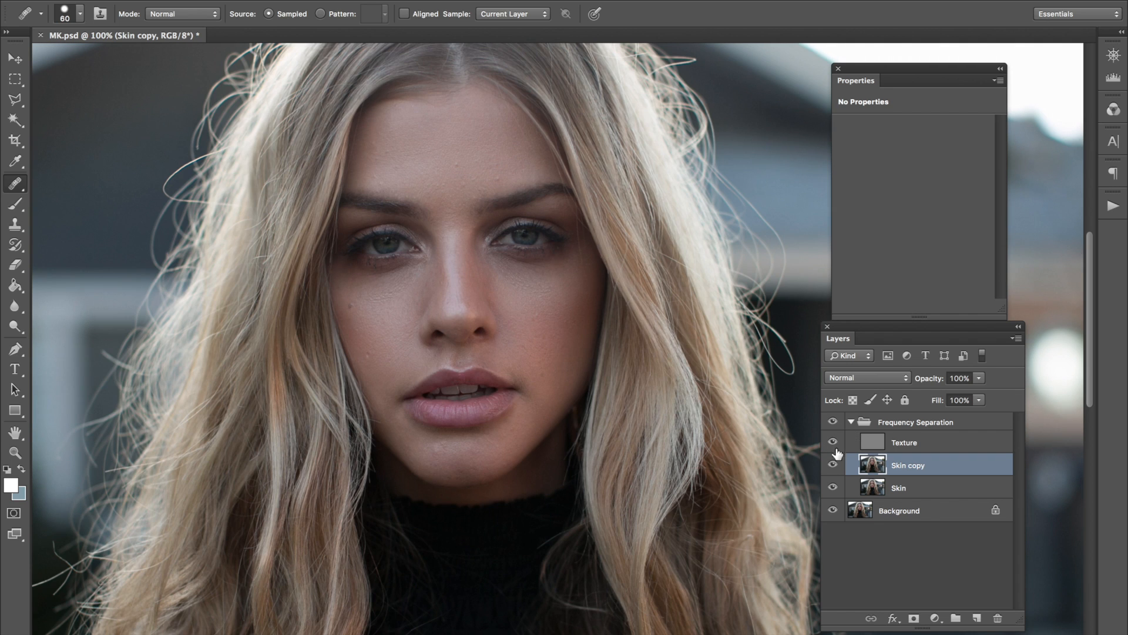
pyautogui.click(833, 467)
pyautogui.click(832, 468)
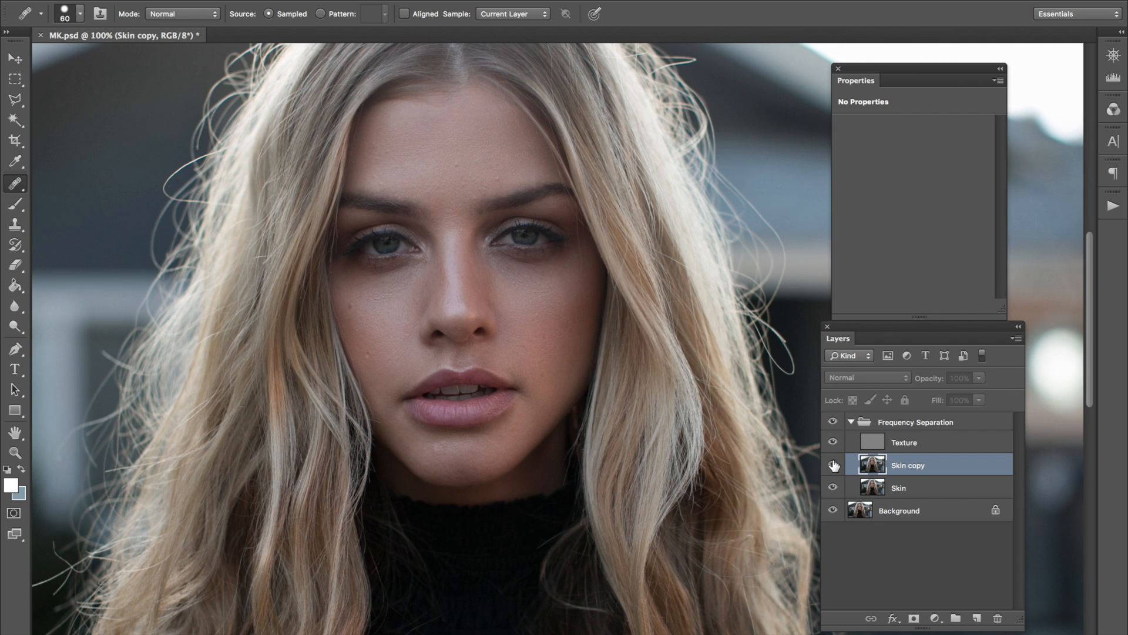
pyautogui.click(833, 443)
pyautogui.click(833, 466)
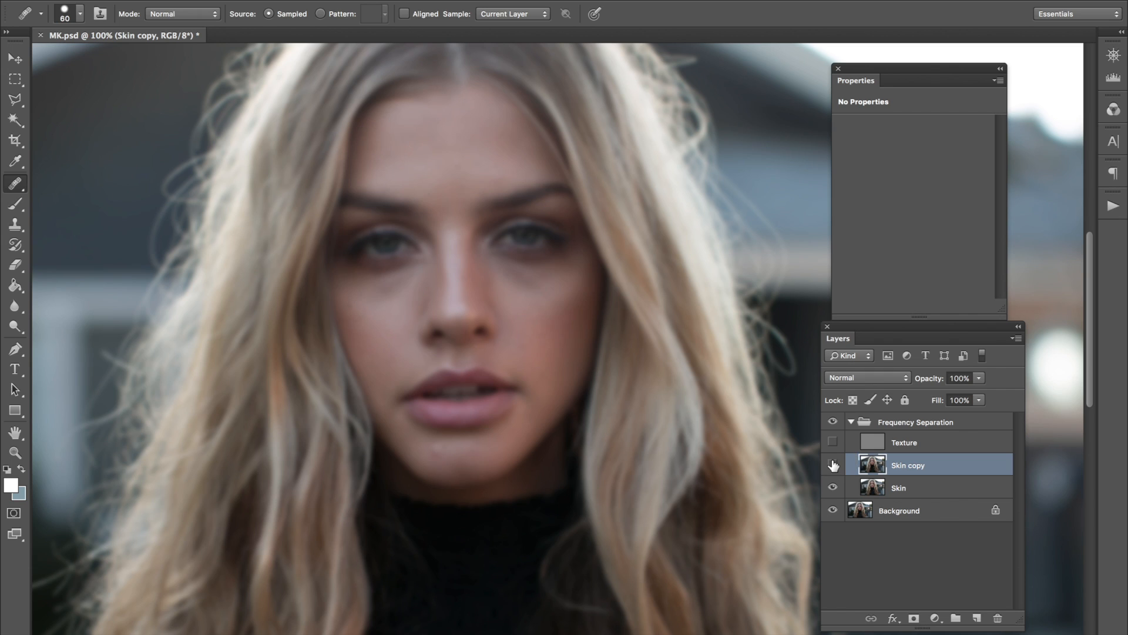
pyautogui.click(834, 466)
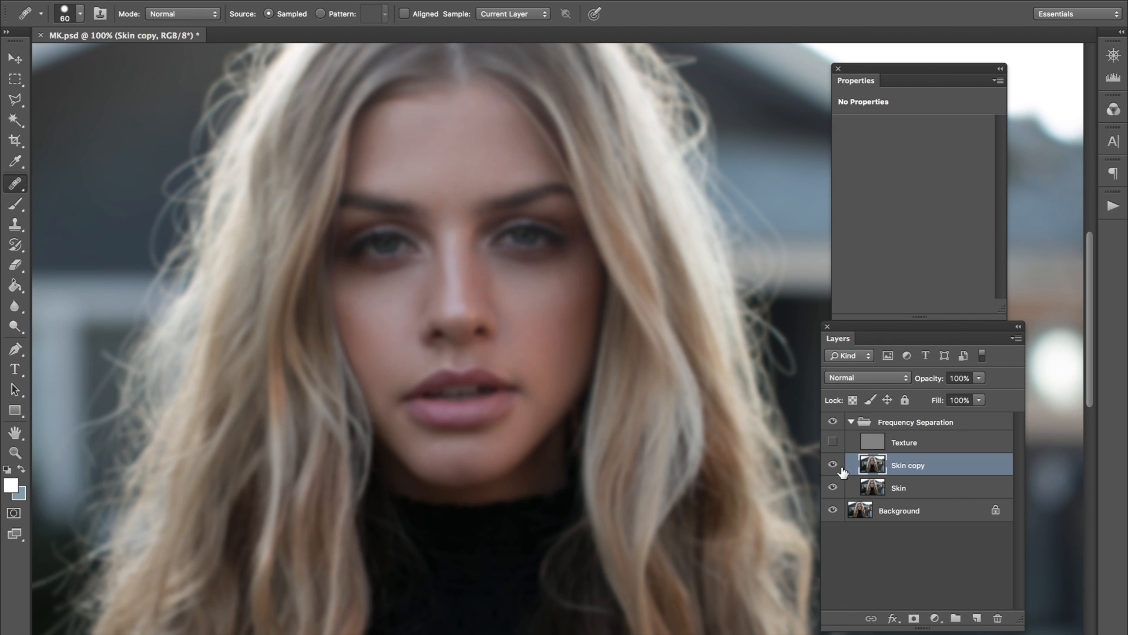
# Create a new layer named "color" above the Skin copy layer.
pyautogui.hotkey('ctrl', 'shift', 'n')
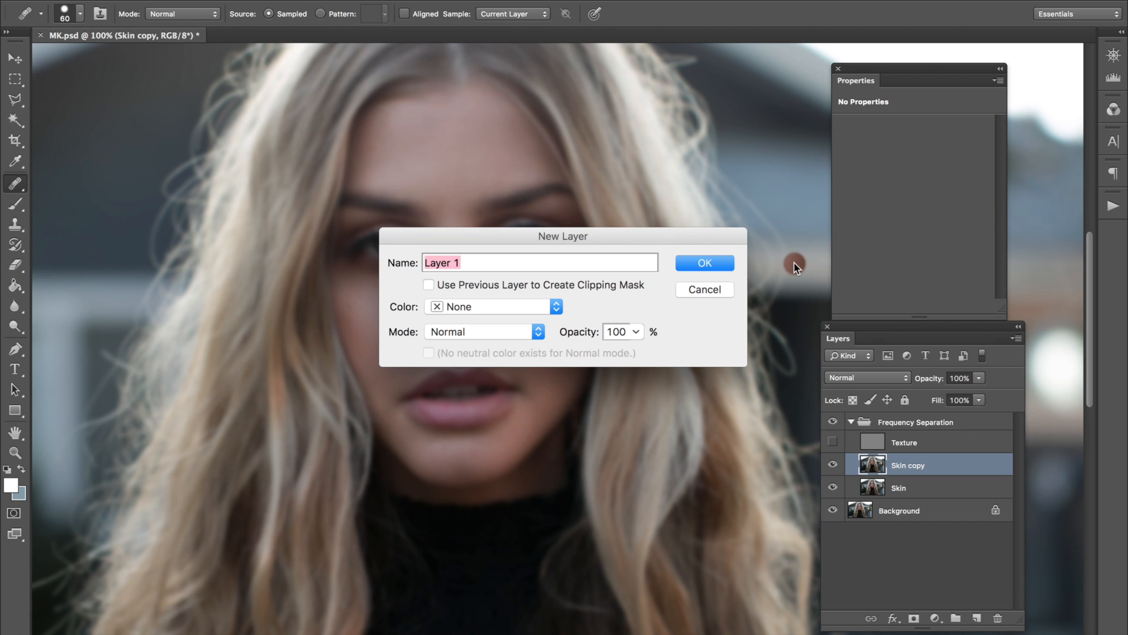
pyautogui.write('co')
pyautogui.press('Return')
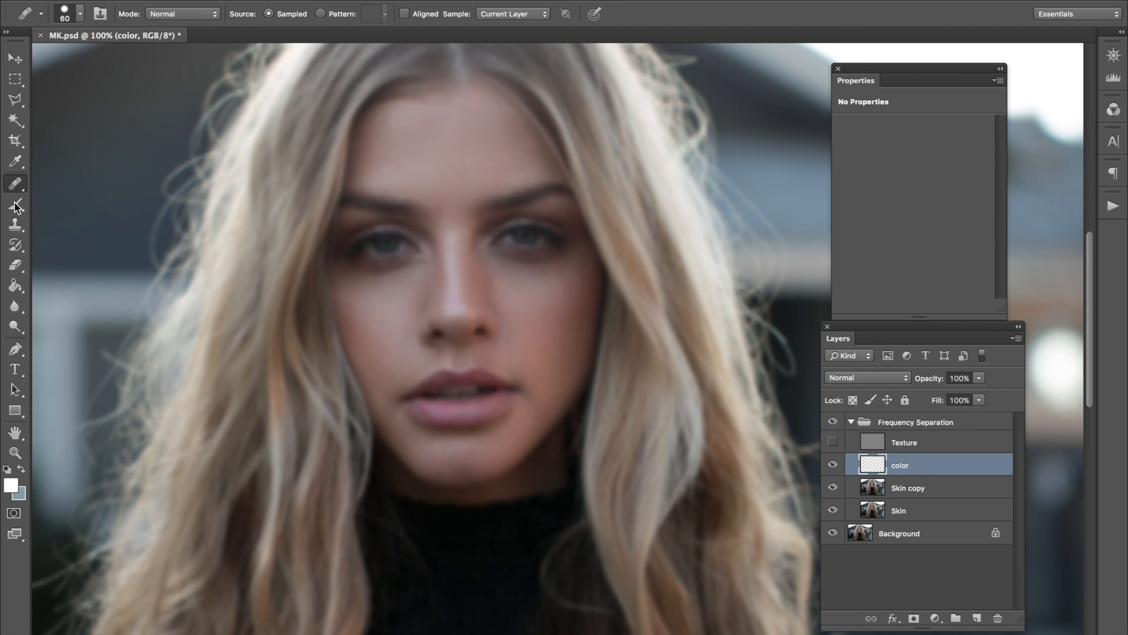
# Set up a soft Brush with 0% hardness, size 200 and 9% opacity.
pyautogui.click(15, 204)
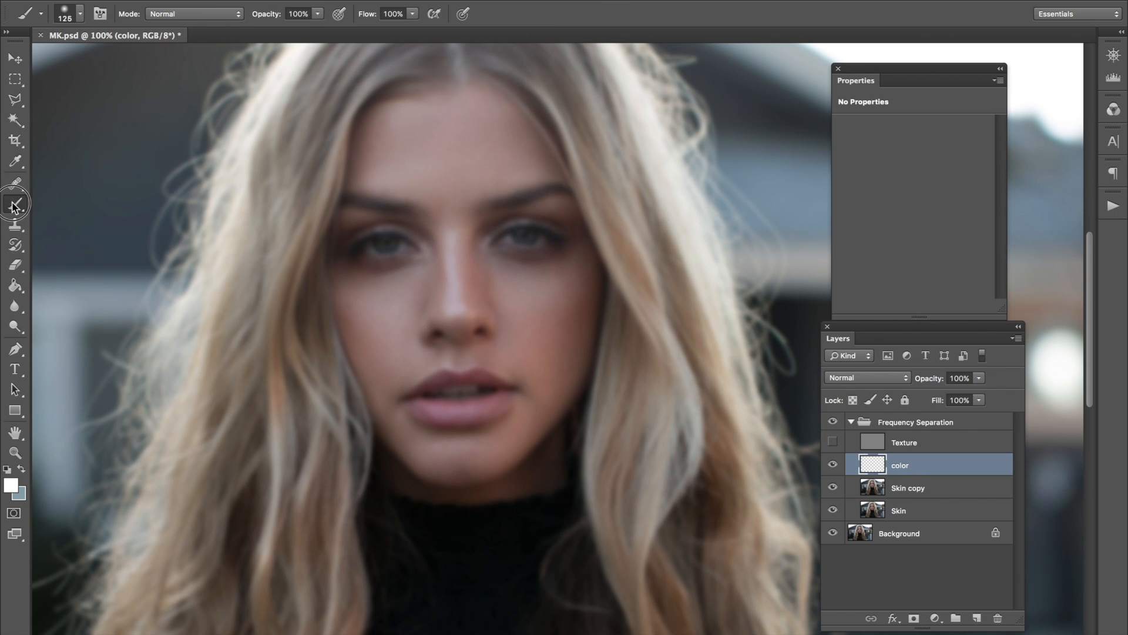
pyautogui.click(69, 16)
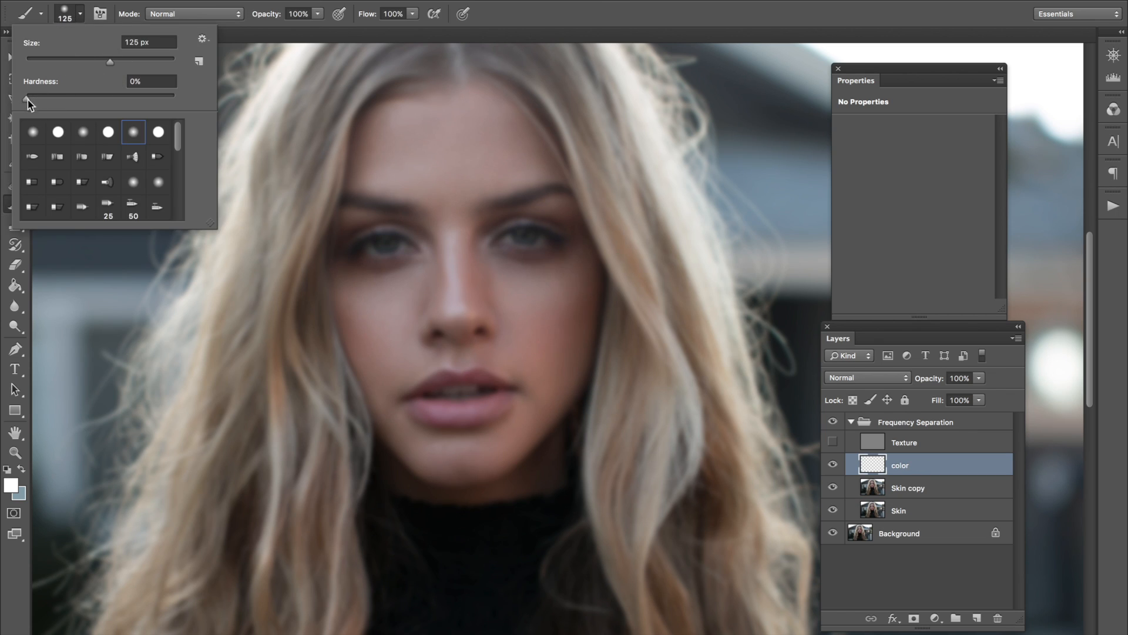
pyautogui.click(271, 1)
pyautogui.press(']')
pyautogui.press(']')
pyautogui.press(']')
pyautogui.press(']')
pyautogui.click(316, 14)
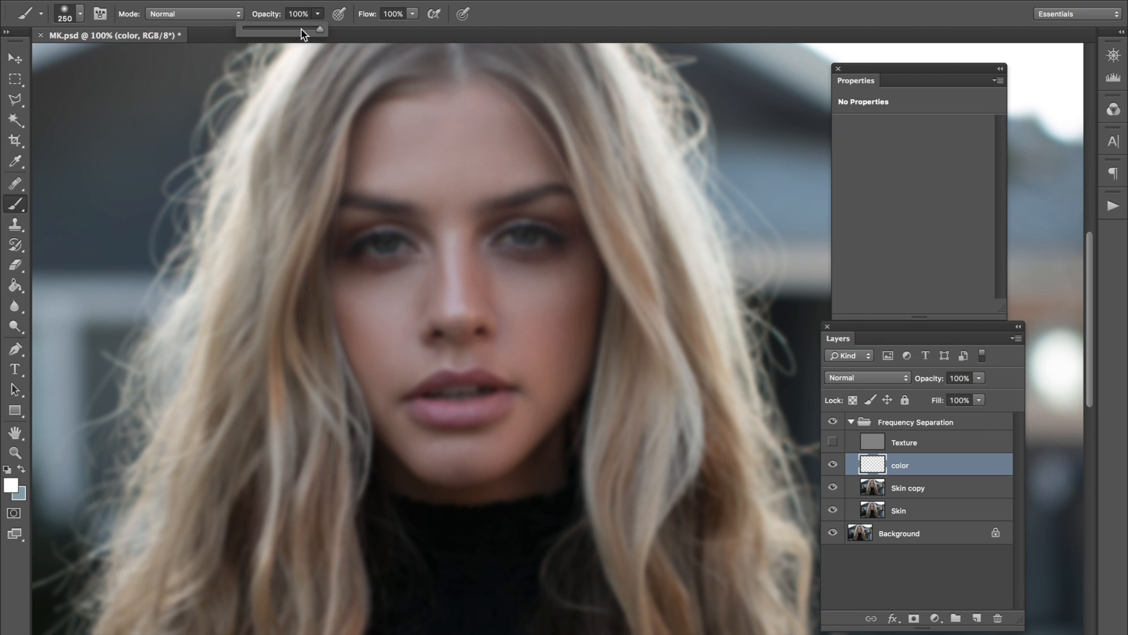
pyautogui.moveTo(256, 29); pyautogui.dragTo(250, 29)
pyautogui.press('[')
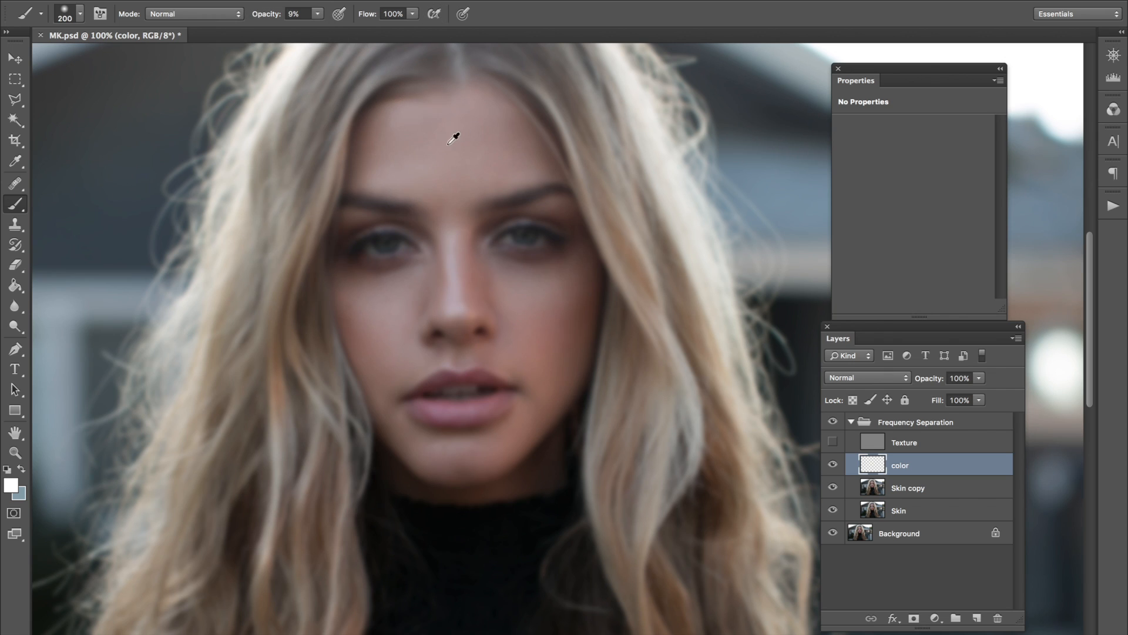
# Paint sampled skin tones over the forehead and both cheeks, reducing the brush to size 90 and 2% opacity.
pyautogui.moveTo(422, 157); pyautogui.dragTo(415, 157)
pyautogui.moveTo(394, 282)
pyautogui.mouseDown()
pyautogui.moveTo(376, 298)
pyautogui.moveTo(368, 271)
pyautogui.mouseUp()
pyautogui.press('[')
pyautogui.press('[')
pyautogui.press('[')
pyautogui.press('2')
pyautogui.press('3')
pyautogui.keyDown('alt'); pyautogui.click(530, 288); pyautogui.keyUp('alt')
pyautogui.keyDown('alt'); pyautogui.click(519, 283); pyautogui.keyUp('alt')
pyautogui.keyDown('alt'); pyautogui.click(388, 303); pyautogui.keyUp('alt')
# Blend the skin on both sides of the mouth and chin with sampled skin tones at 2% opacity.
pyautogui.keyDown('alt'); pyautogui.click(541, 385); pyautogui.keyUp('alt')
pyautogui.keyDown('alt'); pyautogui.click(536, 369); pyautogui.keyUp('alt')
pyautogui.moveTo(526, 392)
pyautogui.mouseDown()
pyautogui.moveTo(539, 391)
pyautogui.moveTo(531, 372)
pyautogui.mouseUp()
pyautogui.keyDown('alt'); pyautogui.click(387, 281); pyautogui.keyUp('alt')
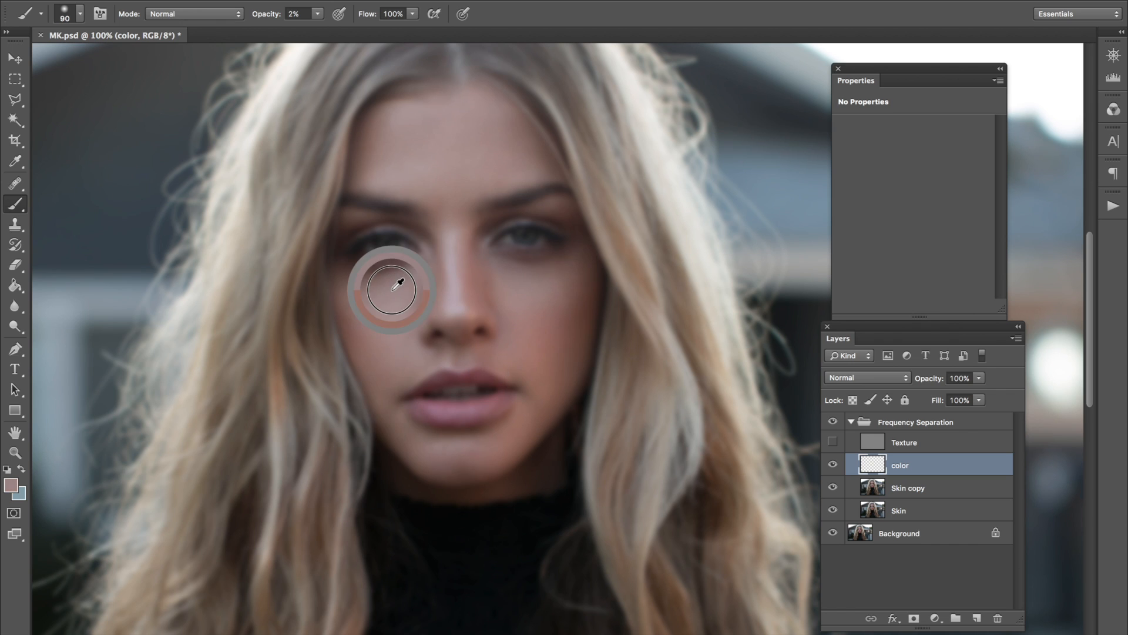
pyautogui.keyDown('alt'); pyautogui.click(412, 433); pyautogui.keyUp('alt')
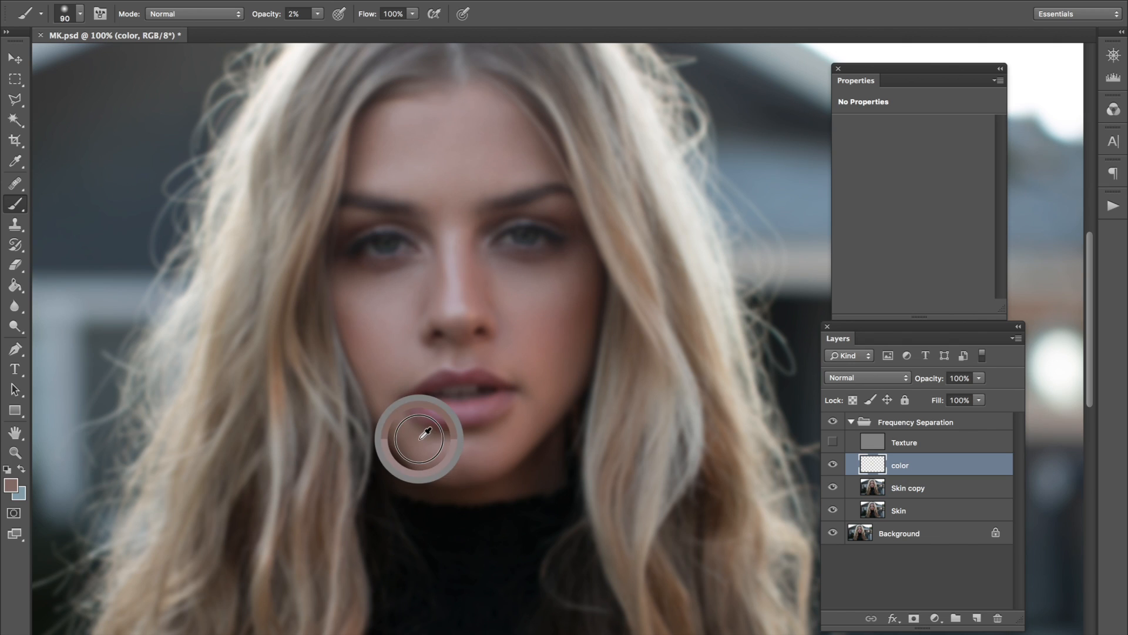
pyautogui.moveTo(405, 434); pyautogui.dragTo(415, 449)
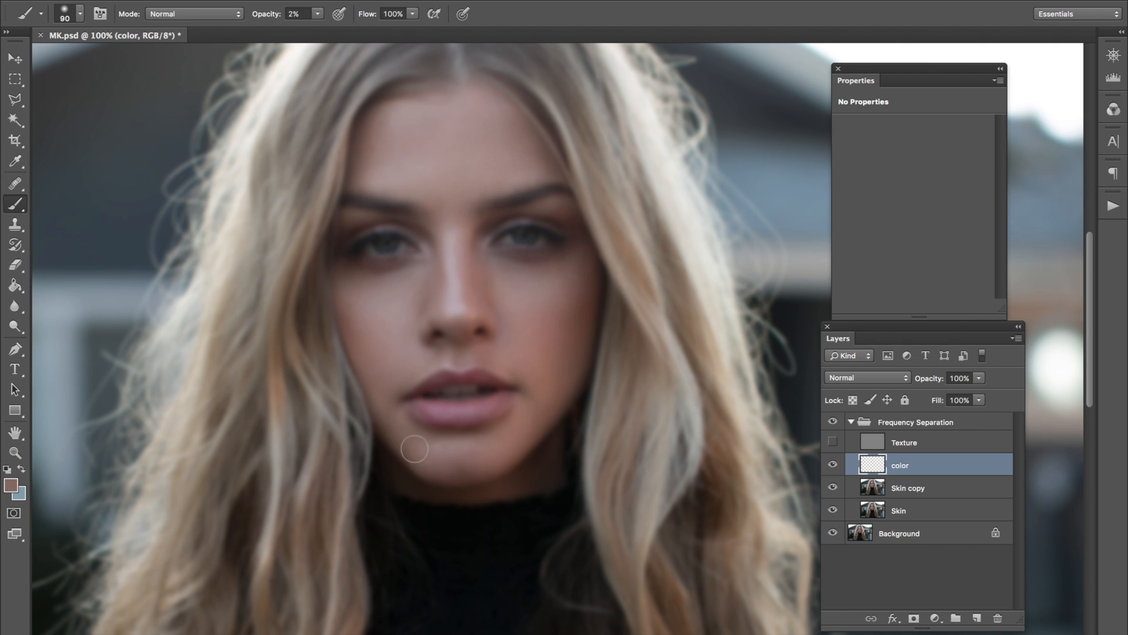
# Paint sampled skin tones over the image-right cheek and under the image-left eye.
pyautogui.keyDown('alt'); pyautogui.click(545, 370); pyautogui.keyUp('alt')
pyautogui.keyDown('alt'); pyautogui.click(541, 353); pyautogui.keyUp('alt')
pyautogui.keyDown('alt'); pyautogui.click(553, 331); pyautogui.keyUp('alt')
pyautogui.keyDown('alt'); pyautogui.click(398, 283); pyautogui.keyUp('alt')
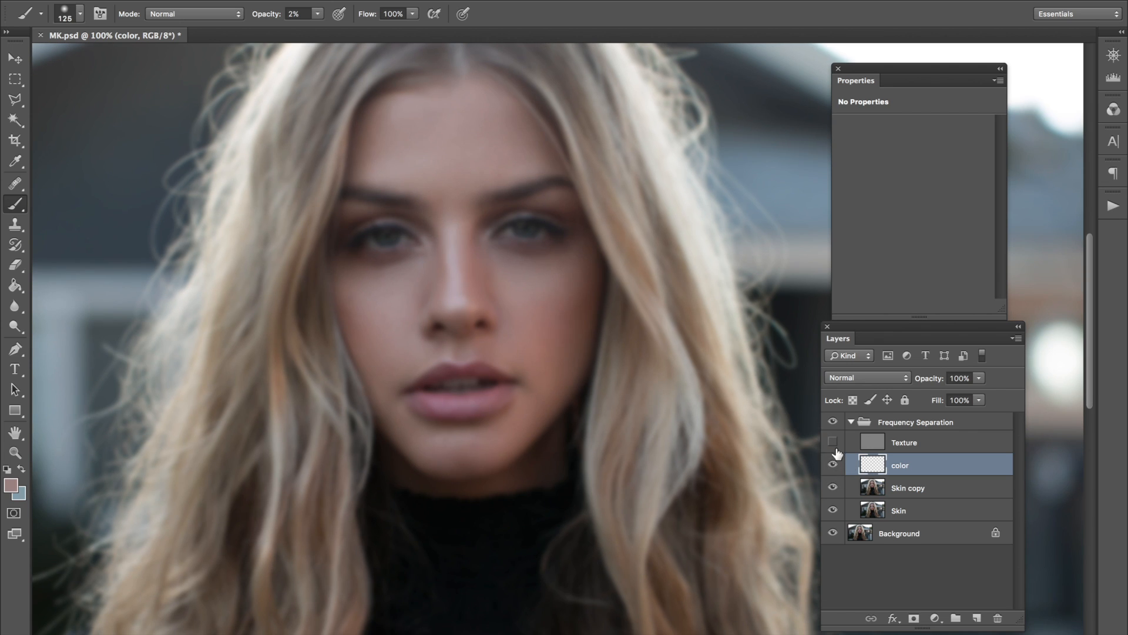
# Turn the Texture layer back on and toggle the color layer to compare the painted skin tones.
pyautogui.click(833, 443)
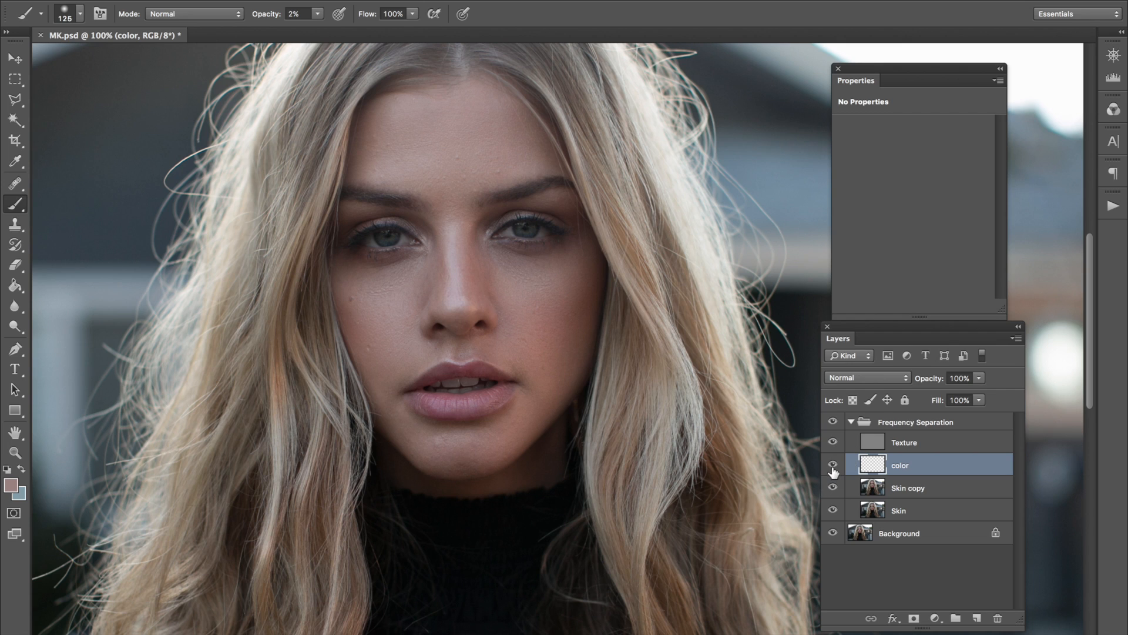
pyautogui.click(833, 465)
pyautogui.click(836, 467)
pyautogui.click(833, 466)
# Duplicate the Texture layer as a hidden backup and select the original Texture layer.
pyautogui.click(899, 450)
pyautogui.hotkey('ctrl', 'j')
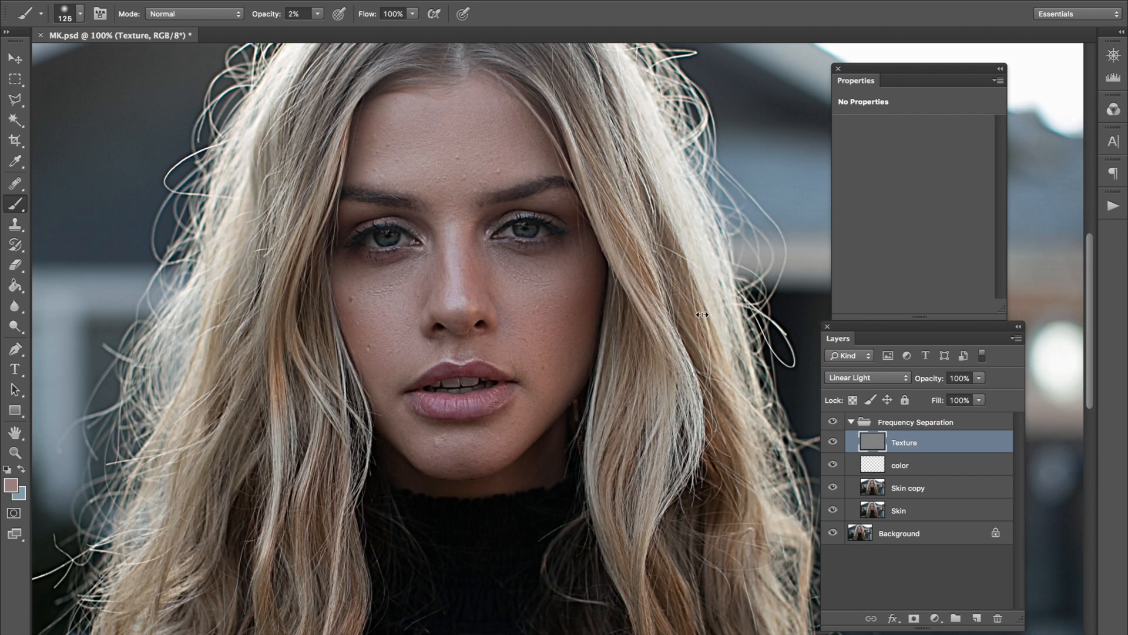
pyautogui.click(833, 442)
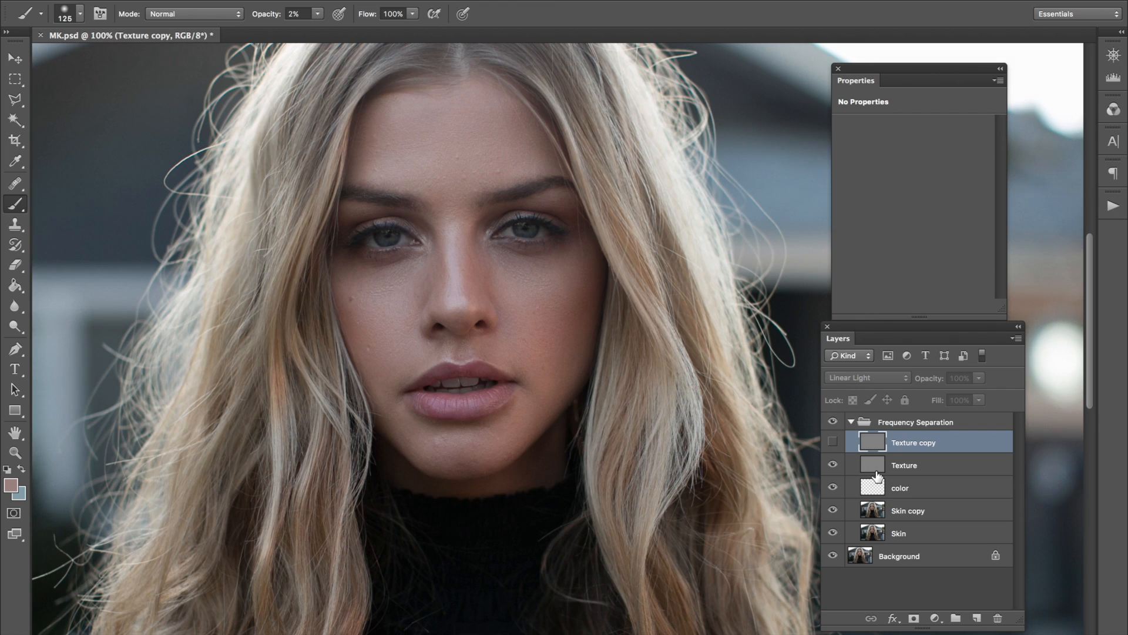
pyautogui.click(849, 465)
# Heal the bumps in the middle of the forehead and above the image-right brow with the Healing Brush at size 50.
pyautogui.click(18, 184)
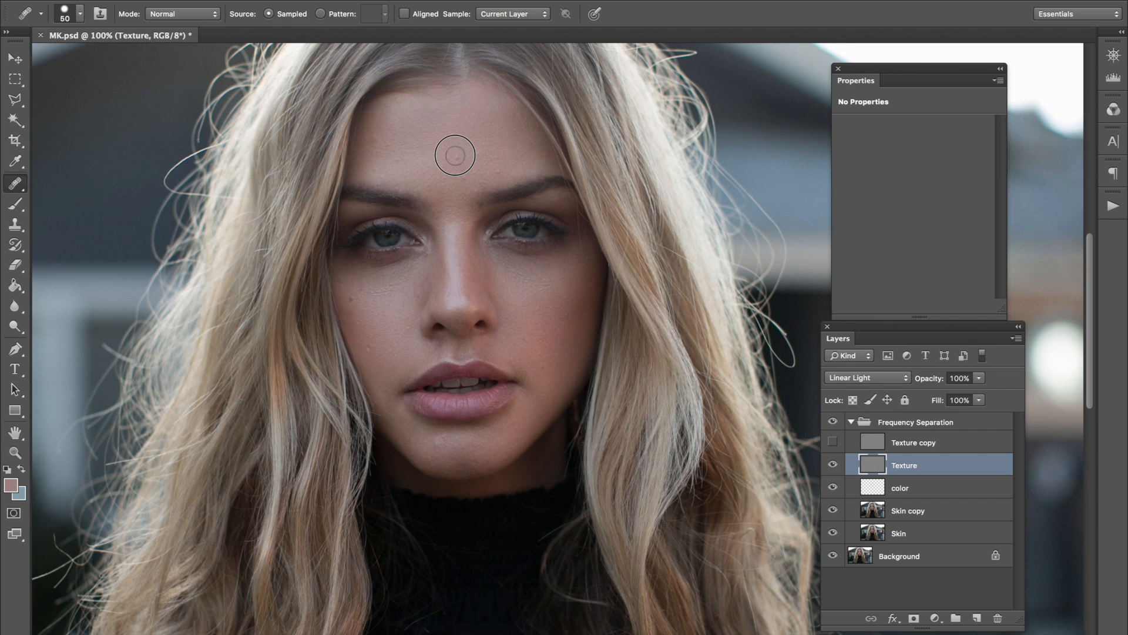
pyautogui.click(485, 175)
pyautogui.click(461, 165)
pyautogui.click(469, 180)
pyautogui.click(476, 188)
pyautogui.click(486, 157)
pyautogui.keyDown('alt'); pyautogui.click(479, 153); pyautogui.keyUp('alt')
pyautogui.click(497, 161)
pyautogui.keyDown('alt'); pyautogui.click(479, 179); pyautogui.keyUp('alt')
pyautogui.click(513, 221)
# Heal the texture blemishes on the image-left half and centre of the forehead with the brush at size 45.
pyautogui.click(418, 143)
pyautogui.click(387, 145)
pyautogui.press('[')
pyautogui.click(391, 173)
pyautogui.keyDown('alt'); pyautogui.click(398, 140); pyautogui.keyUp('alt')
pyautogui.click(399, 160)
pyautogui.click(399, 167)
pyautogui.keyDown('alt'); pyautogui.click(380, 182); pyautogui.keyUp('alt')
pyautogui.click(394, 169)
pyautogui.click(463, 143)
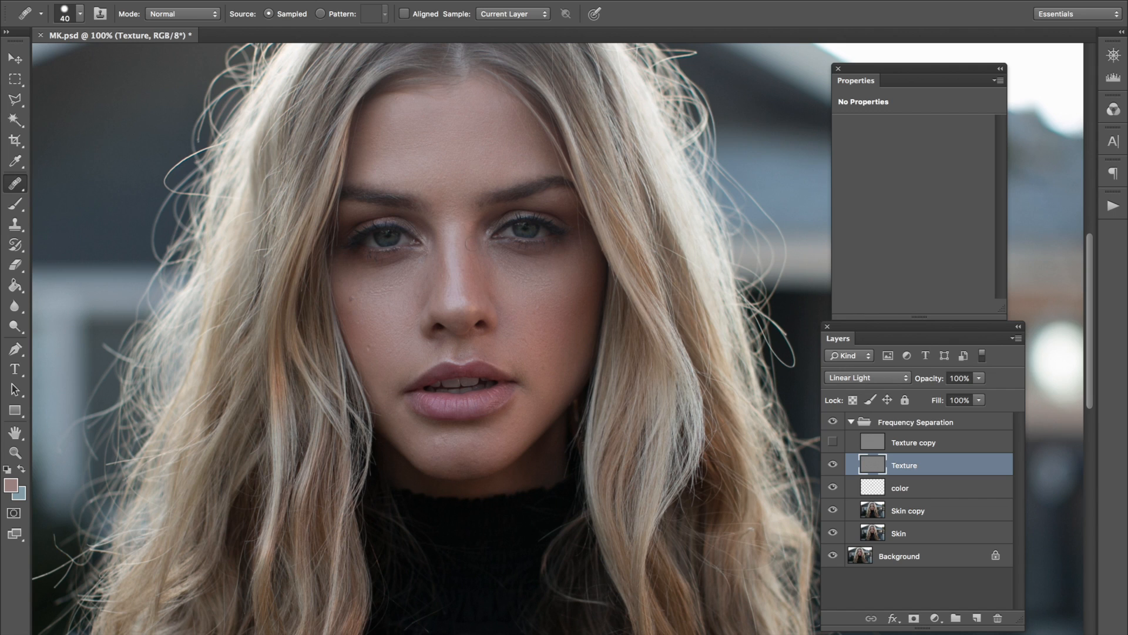
pyautogui.keyDown('alt'); pyautogui.click(438, 180); pyautogui.keyUp('alt')
pyautogui.click(443, 179)
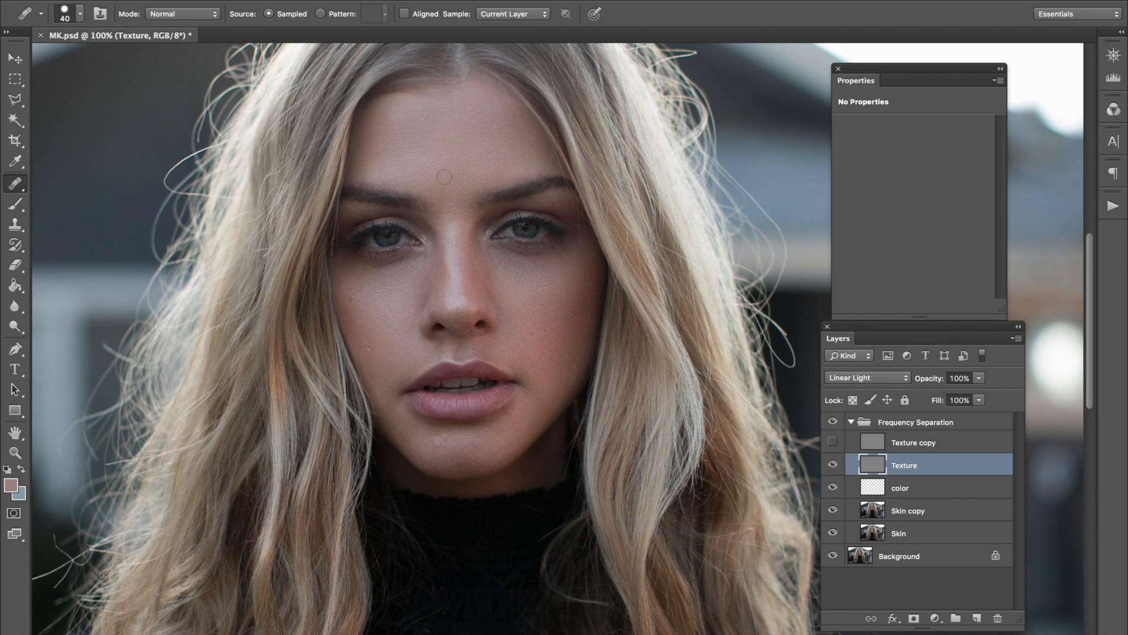
pyautogui.click(413, 134)
# Remove the small texture blemishes on the image-left and image-right cheeks.
pyautogui.keyDown('alt'); pyautogui.click(383, 333); pyautogui.keyUp('alt')
pyautogui.click(368, 346)
pyautogui.keyDown('alt'); pyautogui.click(361, 326); pyautogui.keyUp('alt')
pyautogui.click(542, 308)
pyautogui.click(554, 357)
pyautogui.click(551, 366)
pyautogui.click(541, 318)
pyautogui.click(564, 341)
pyautogui.keyDown('alt'); pyautogui.click(553, 321); pyautogui.keyUp('alt')
# Heal the remaining texture spots on the chin, beside the mouth and above the image-left brow.
pyautogui.moveTo(420, 433)
pyautogui.mouseDown()
pyautogui.moveTo(467, 458)
pyautogui.moveTo(539, 375)
pyautogui.moveTo(543, 339)
pyautogui.moveTo(469, 447)
pyautogui.mouseUp()
pyautogui.keyDown('alt'); pyautogui.click(528, 359); pyautogui.keyUp('alt')
pyautogui.keyDown('alt'); pyautogui.click(379, 173); pyautogui.keyUp('alt')
# Duplicate the healed Texture layer as a second hidden backup and touch up the original's image-left cheek and forehead.
pyautogui.press('super+j')
pyautogui.click(832, 464)
pyautogui.hotkey('alt', '[')
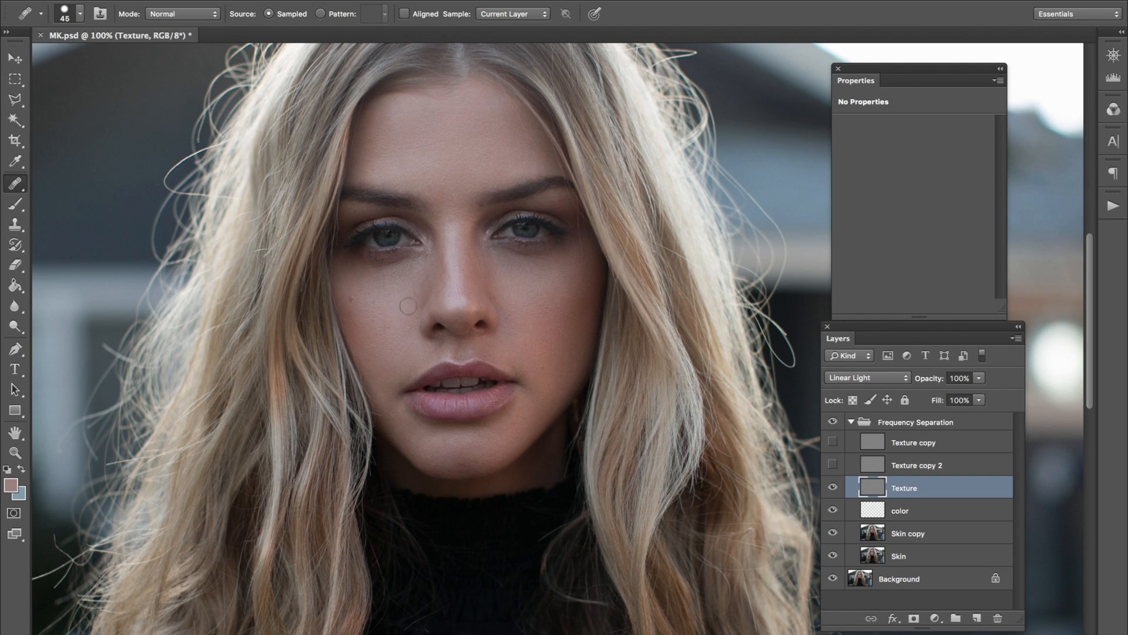
pyautogui.click(376, 301)
pyautogui.keyDown('alt'); pyautogui.click(408, 154); pyautogui.keyUp('alt')
# View the whole portrait at 50% and toggle the Frequency Separation group to compare before and after.
pyautogui.hotkey('ctrl', '-')
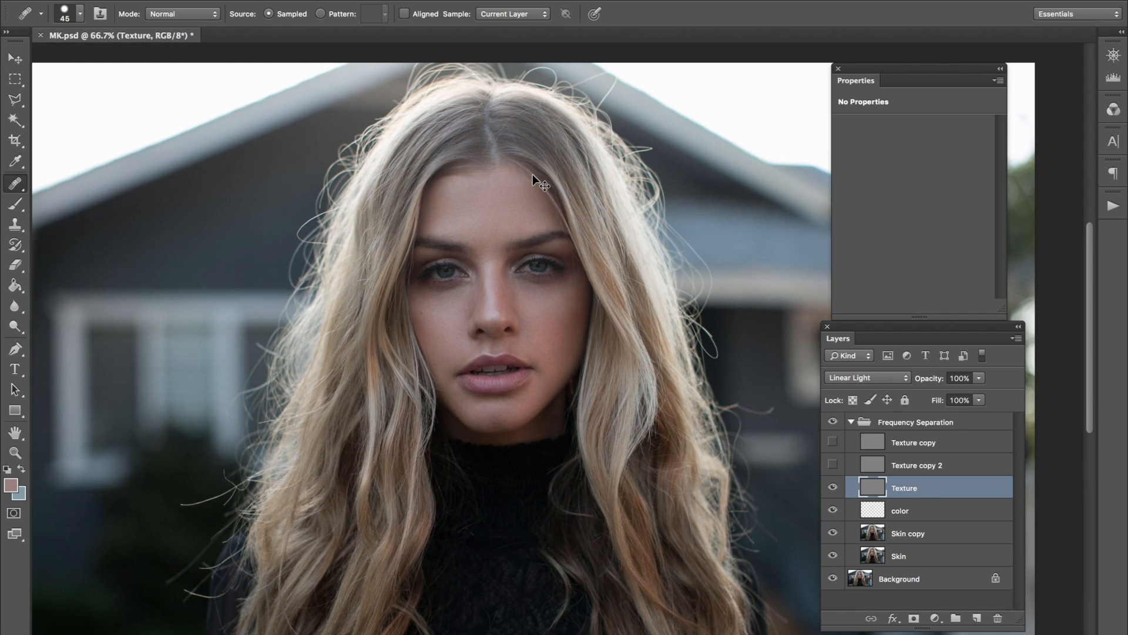
pyautogui.hotkey('ctrl', '-')
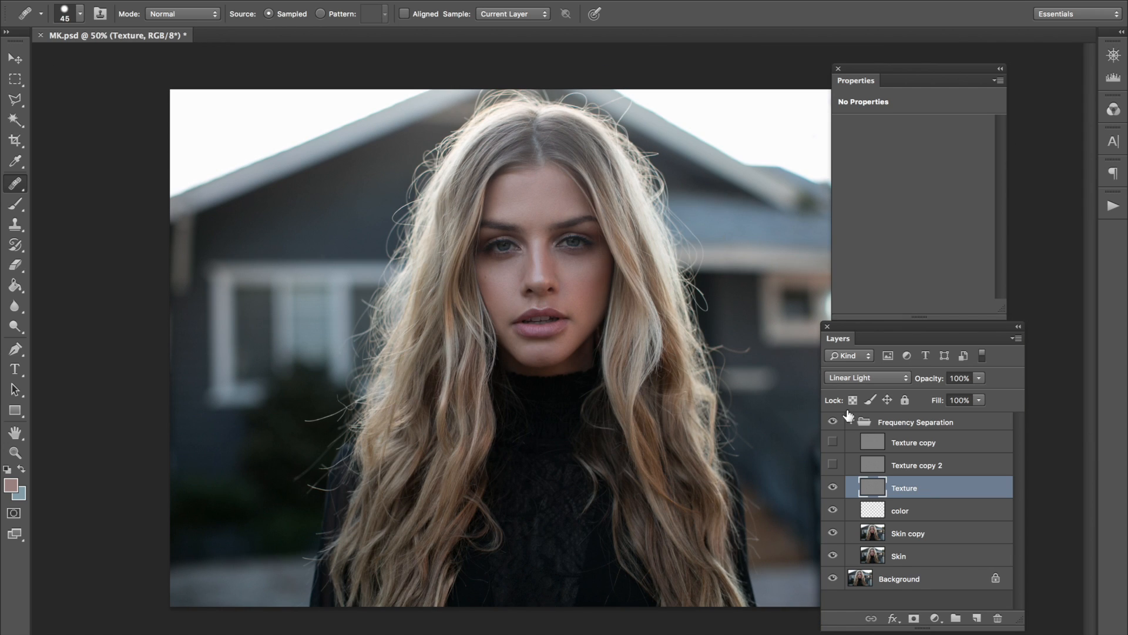
pyautogui.click(14, 58)
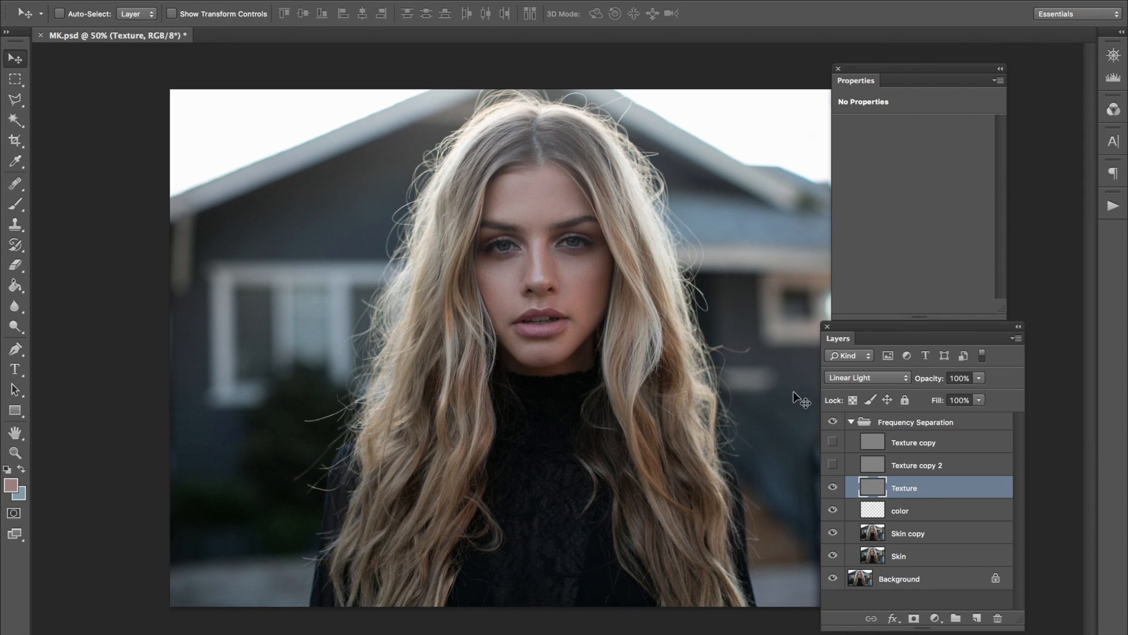
pyautogui.click(832, 422)
pyautogui.click(833, 422)
pyautogui.click(851, 422)
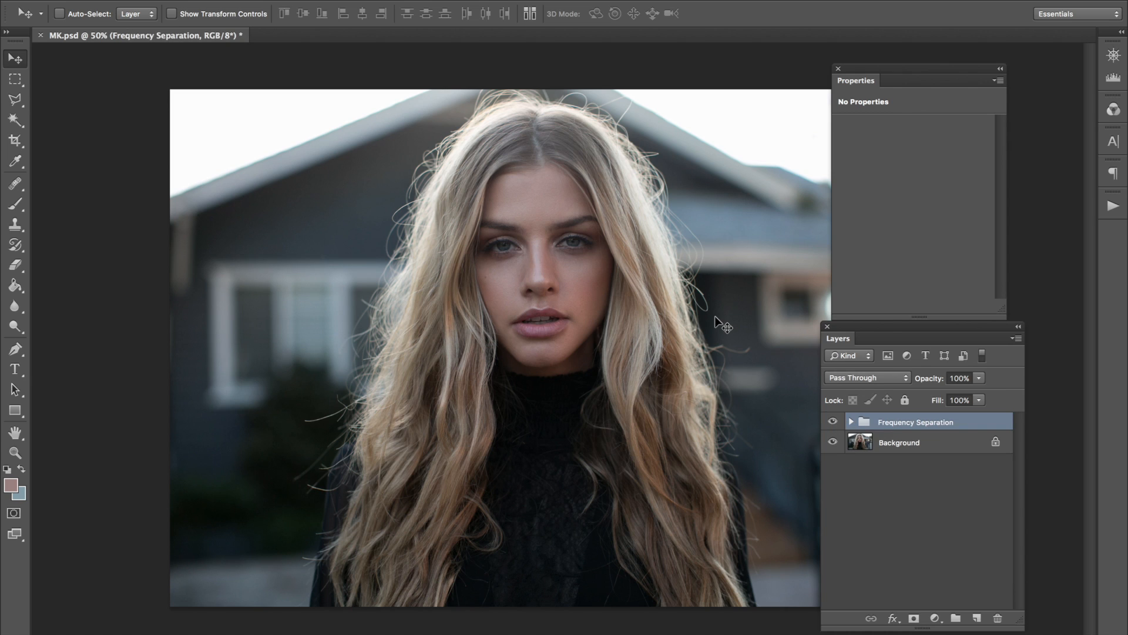
pyautogui.click(851, 422)
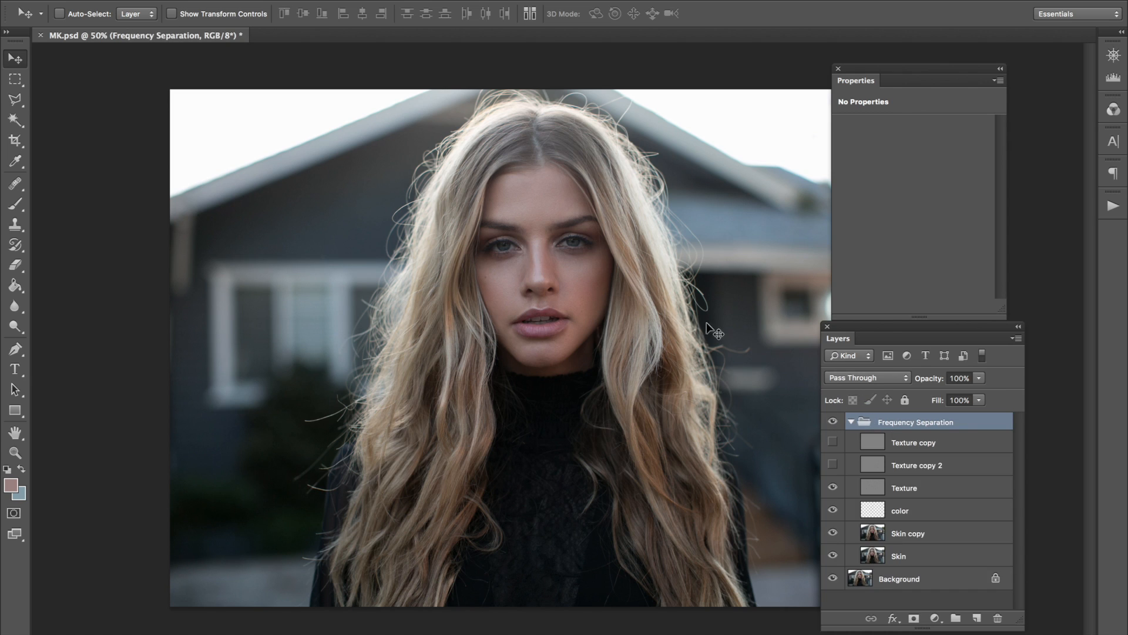
# Try a lower opacity on the Skin copy layer and return it to 100%.
pyautogui.click(884, 533)
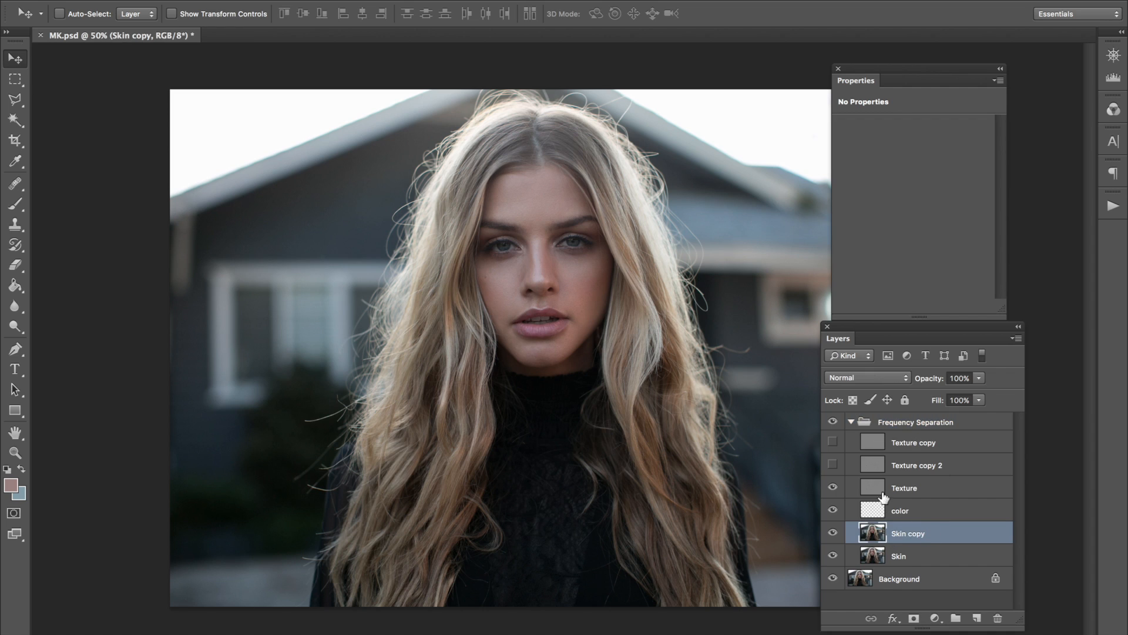
pyautogui.click(931, 381)
pyautogui.moveTo(930, 382); pyautogui.dragTo(888, 382)
pyautogui.click(929, 384)
pyautogui.moveTo(928, 383); pyautogui.dragTo(1000, 382)
# Reposition the Properties panel and collapse the Frequency Separation group.
pyautogui.click(859, 86)
pyautogui.moveTo(858, 85); pyautogui.dragTo(847, 78)
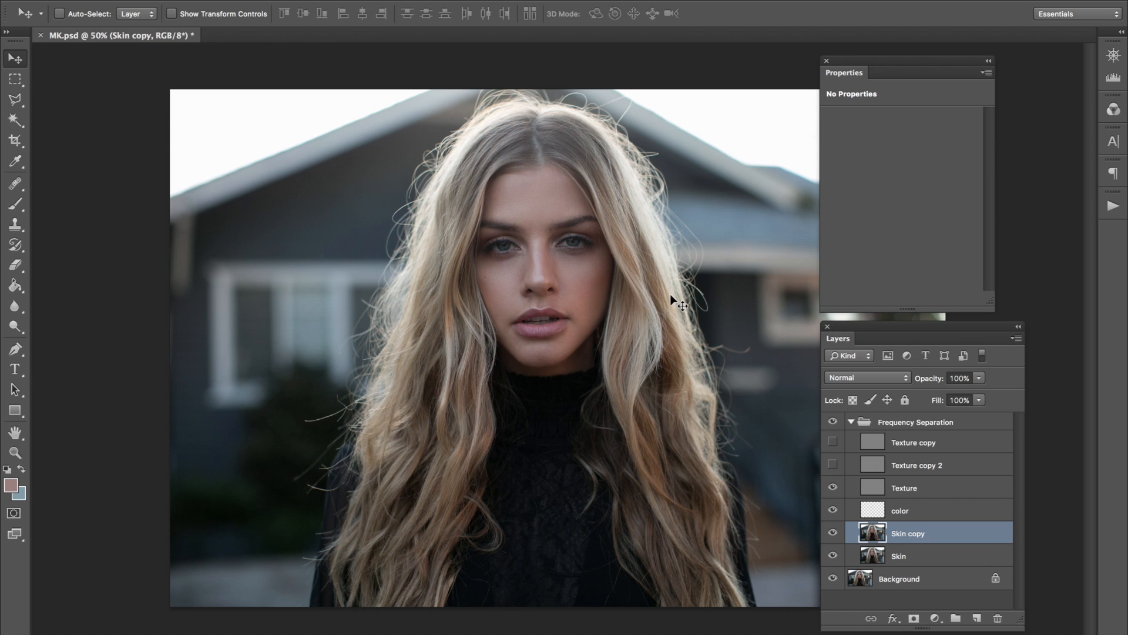
pyautogui.click(851, 422)
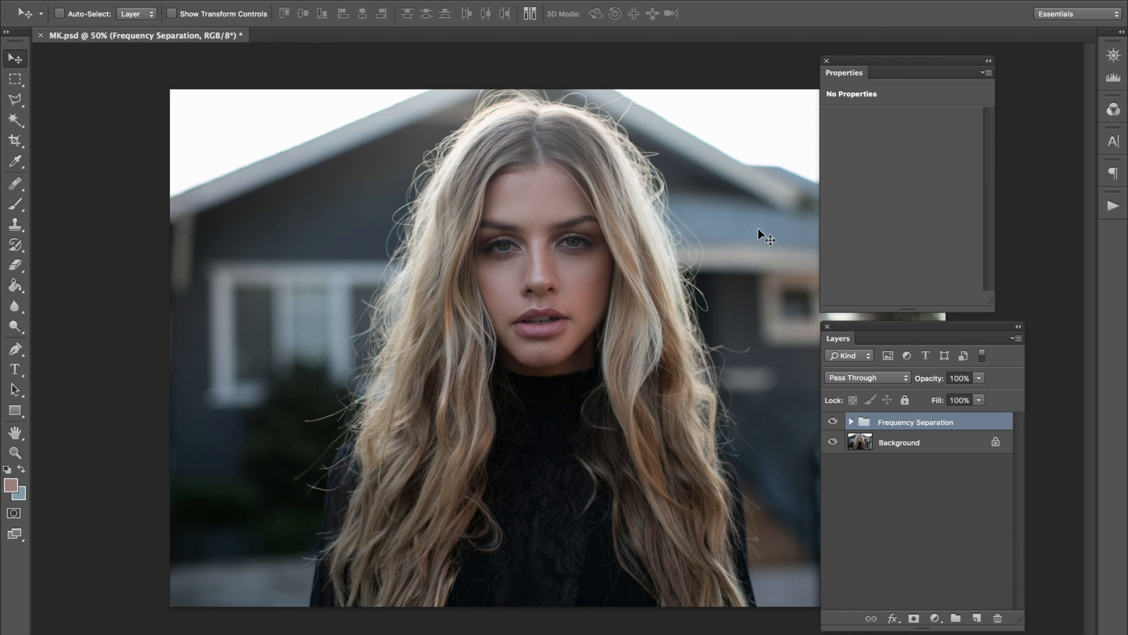
pyautogui.press('super+s')
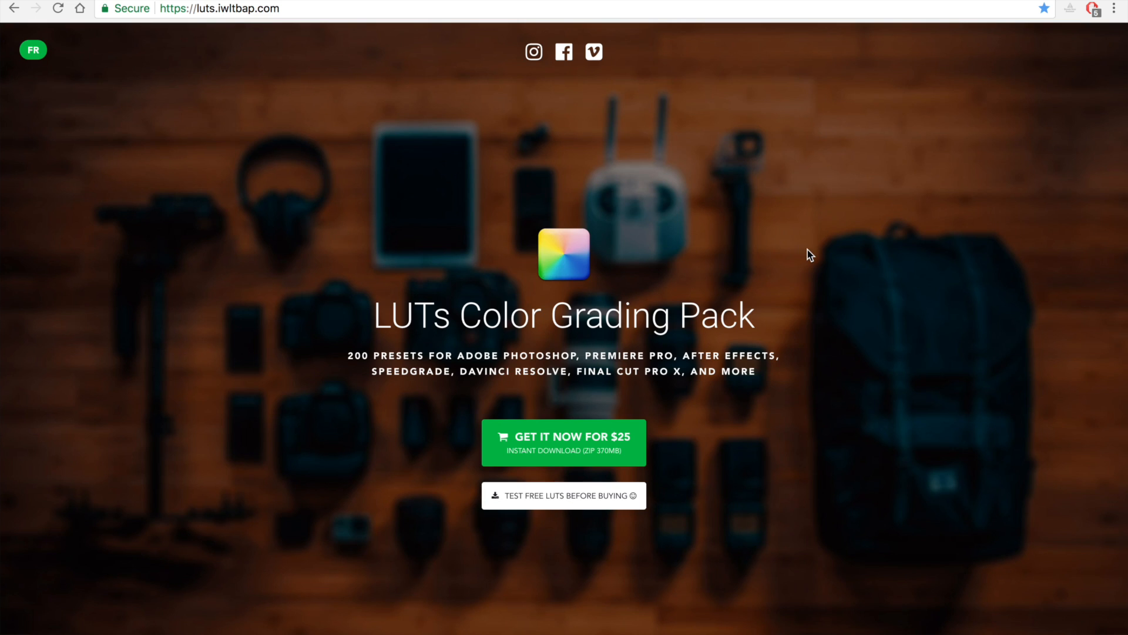
# Switch to the browser and examine the LUT download pages, including the free Arapaho LUT's before/after comparison.
pyautogui.scroll(-4, 807, 249)
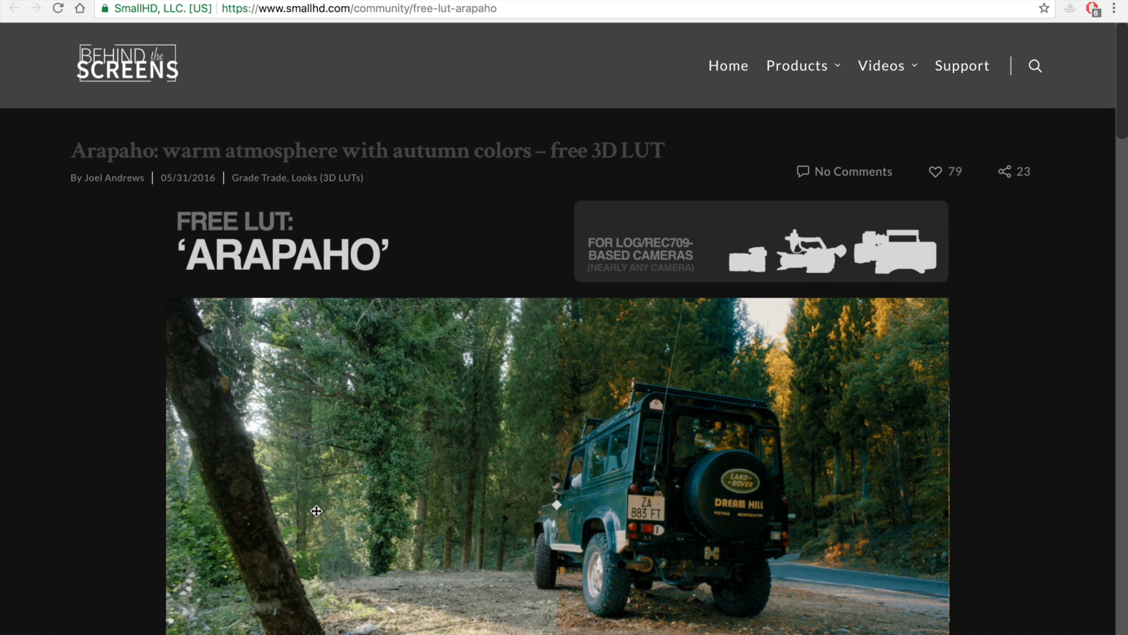
pyautogui.scroll(-6, 317, 516)
pyautogui.scroll(6, 317, 516)
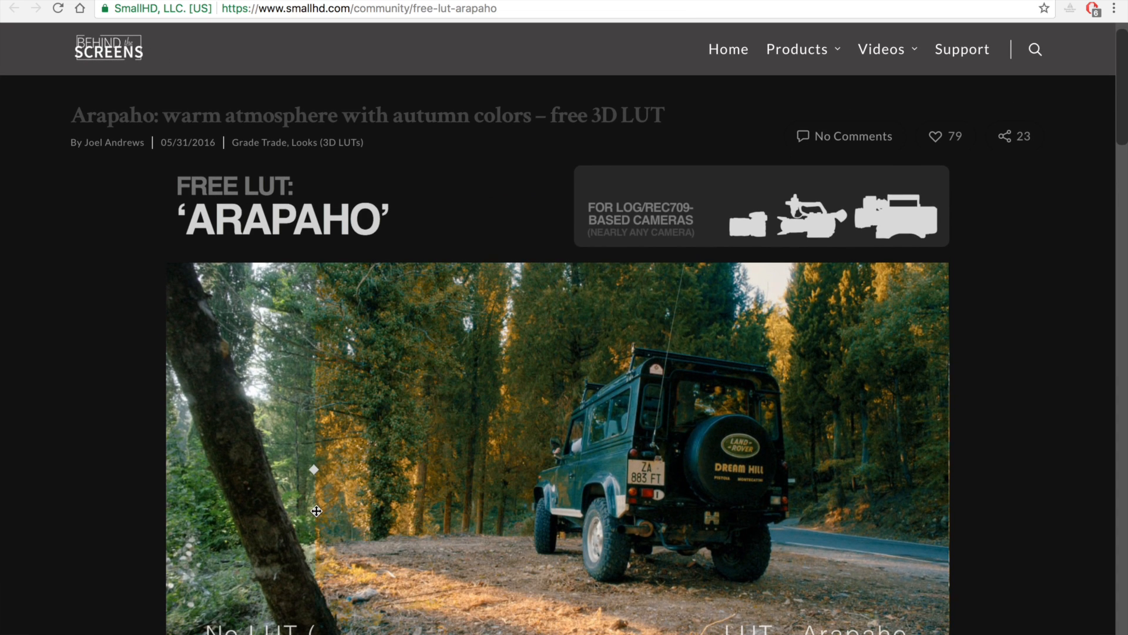
pyautogui.scroll(-3, 316, 511)
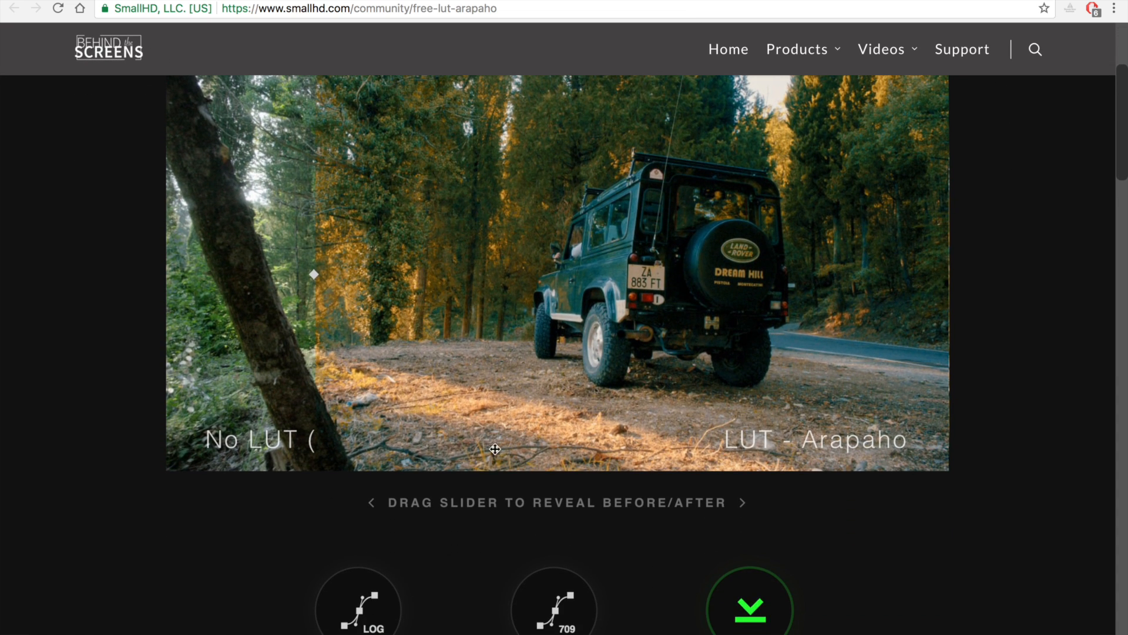
pyautogui.moveTo(337, 337); pyautogui.dragTo(704, 427)
pyautogui.scroll(4, 306, 379)
pyautogui.scroll(-2, 704, 428)
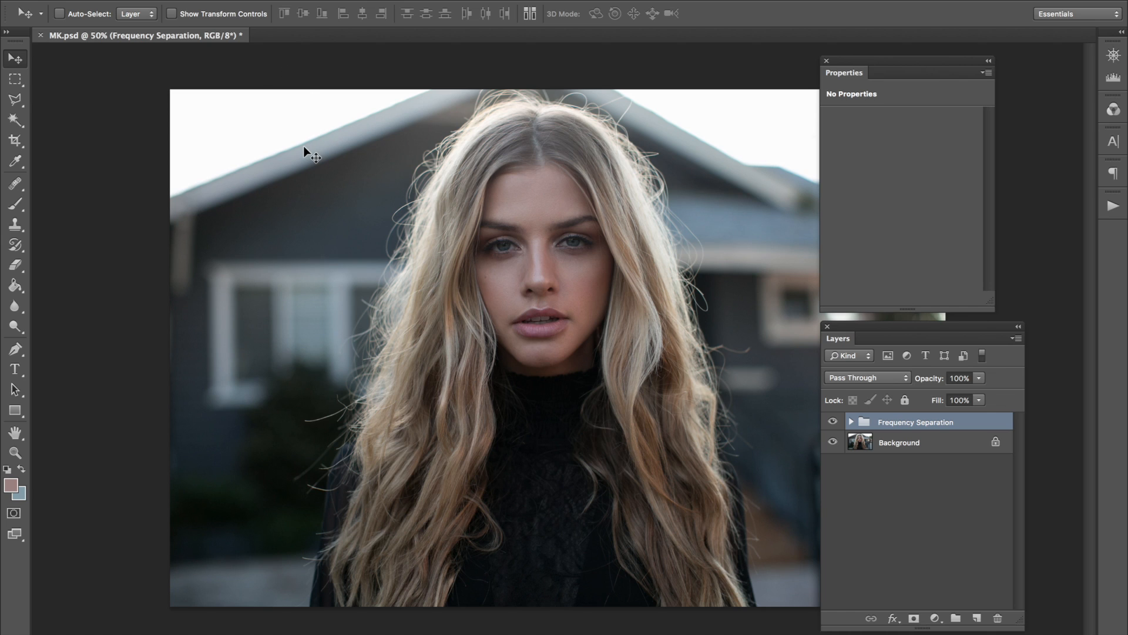
# Add a Color Lookup adjustment layer above the Frequency Separation group.
pyautogui.click(236, 0)
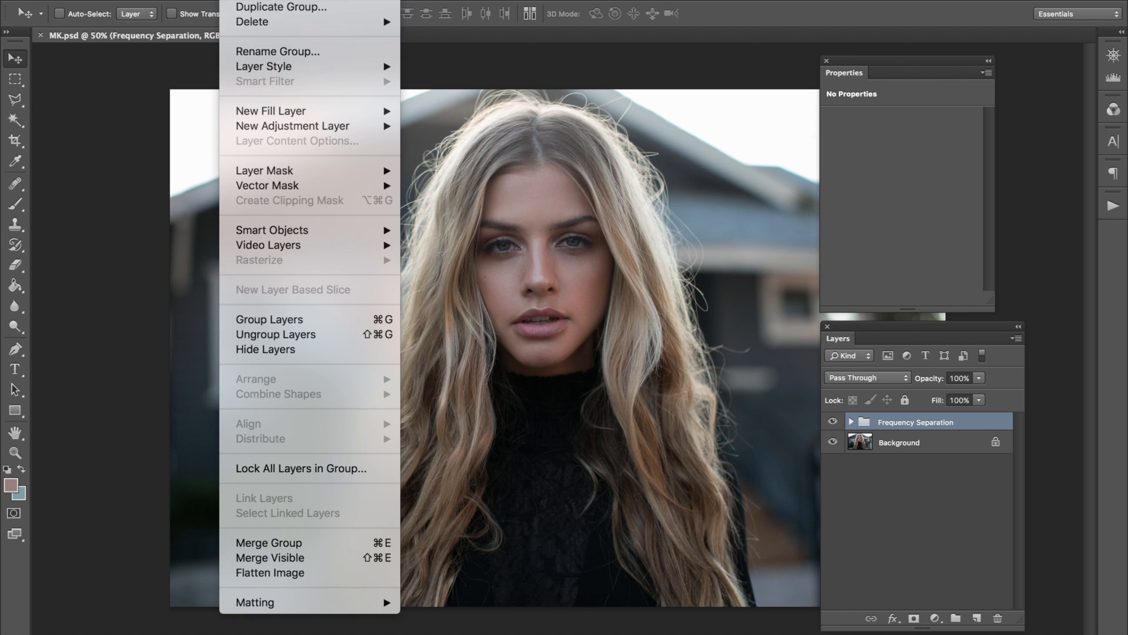
pyautogui.moveTo(386, 128)
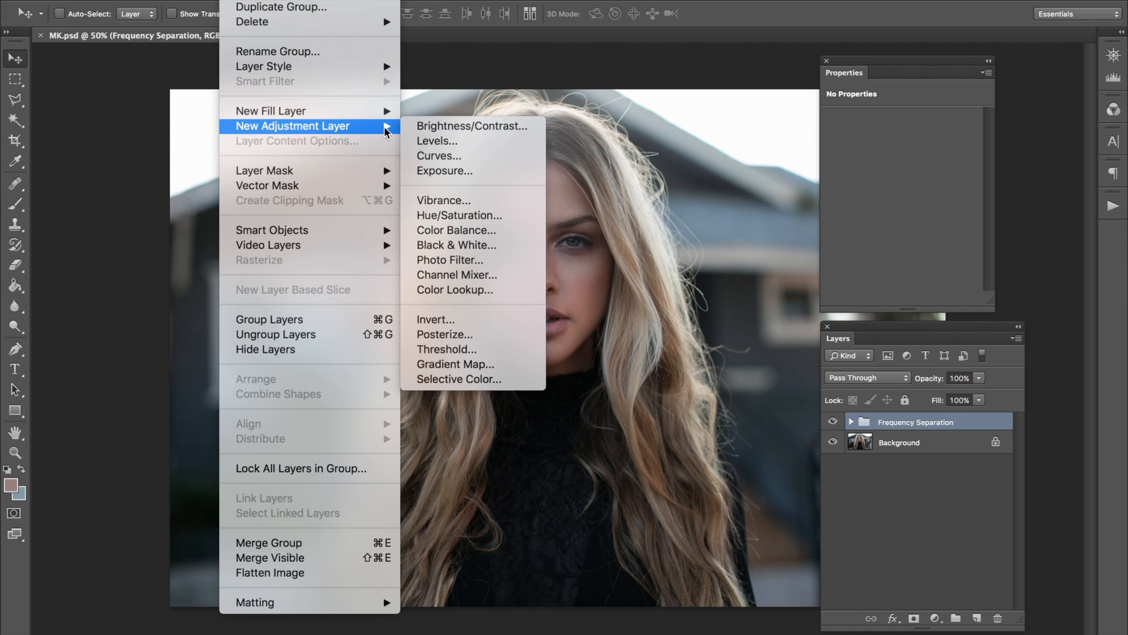
pyautogui.click(482, 290)
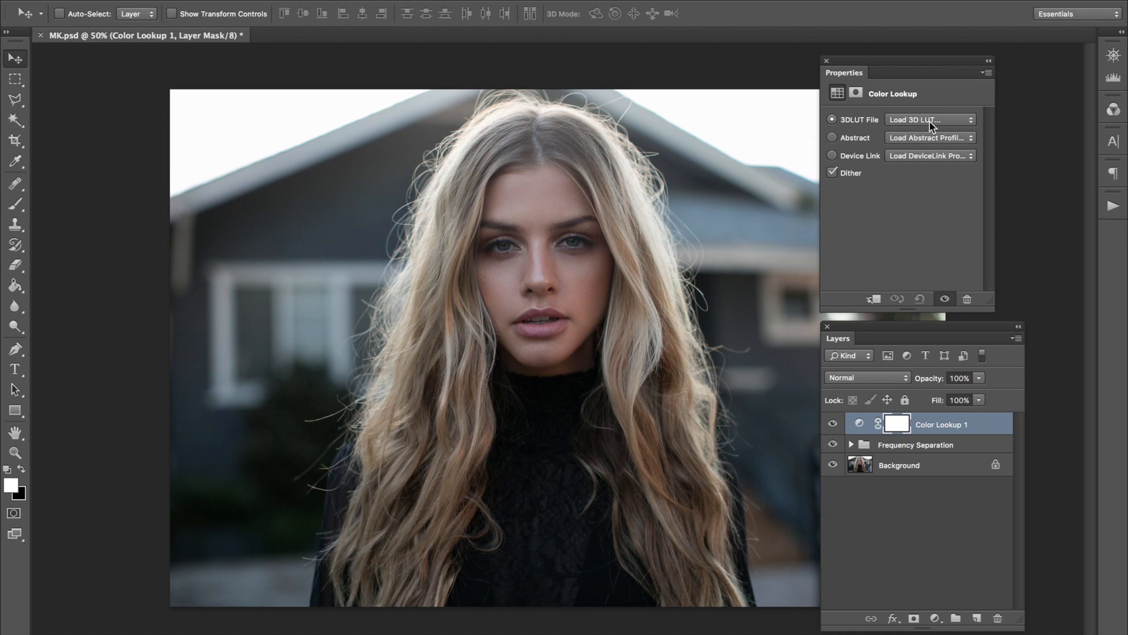
# Load the IWLTBAP Arapaho - Standard.cube 3D LUT in the Color Lookup adjustment.
pyautogui.click(930, 122)
pyautogui.scroll(-1, 938, 209)
pyautogui.scroll(-3, 938, 209)
pyautogui.scroll(-3, 952, 257)
pyautogui.scroll(3, 959, 343)
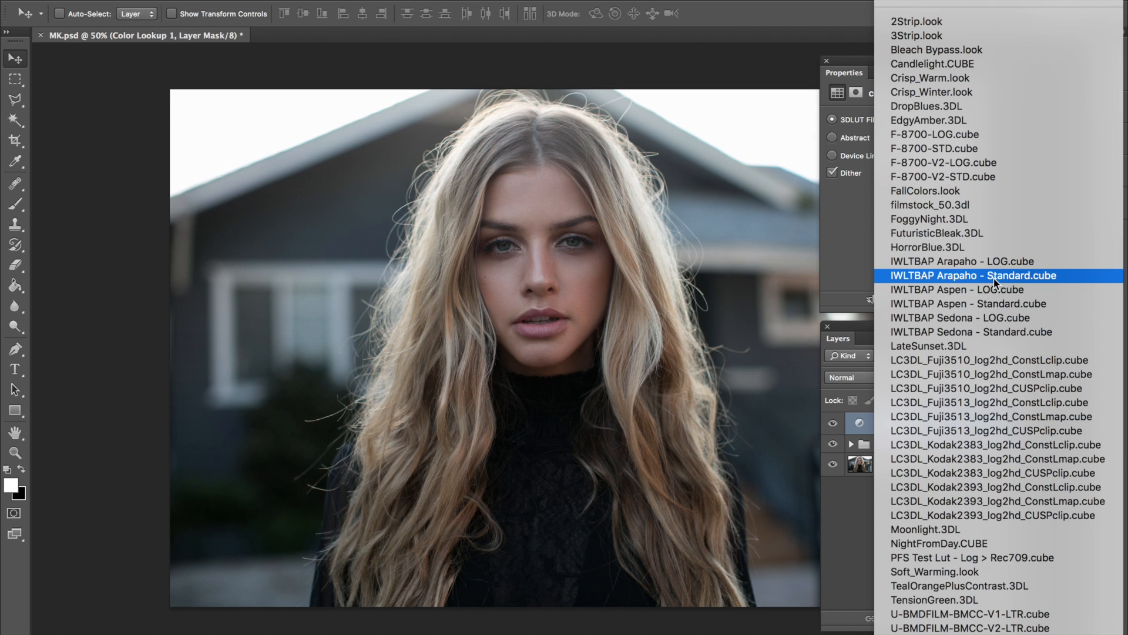
pyautogui.click(1032, 276)
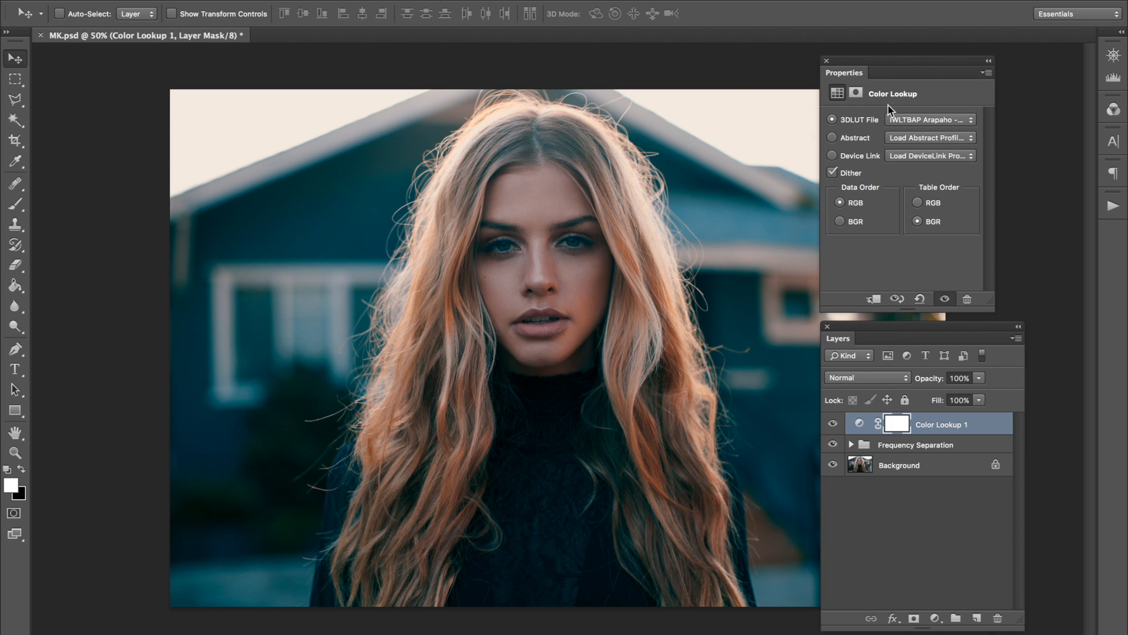
# Try the IWLTBAP Aspen - Standard.cube and IWLTBAP Sedona - Standard.cube LUTs on the Color Lookup layer.
pyautogui.click(918, 120)
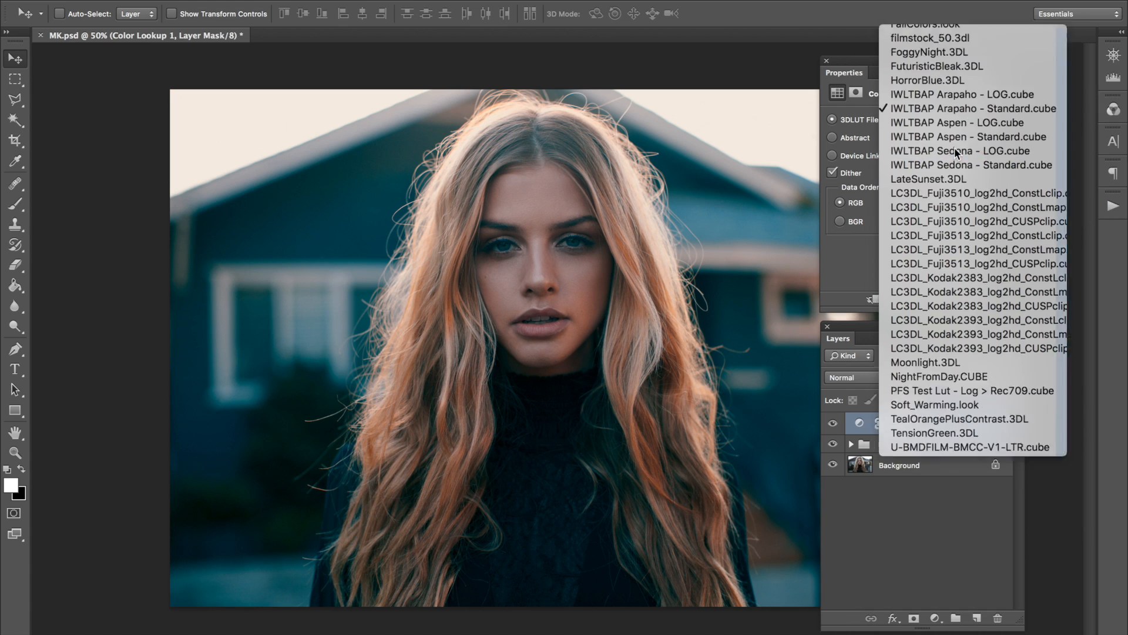
pyautogui.click(955, 148)
pyautogui.click(916, 121)
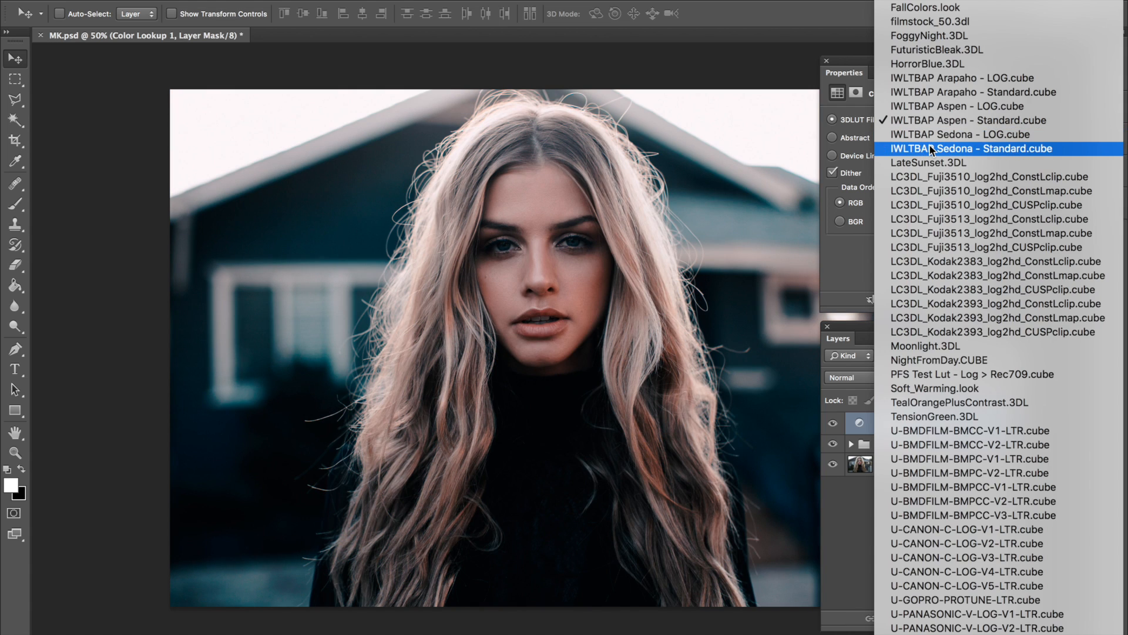
pyautogui.click(929, 145)
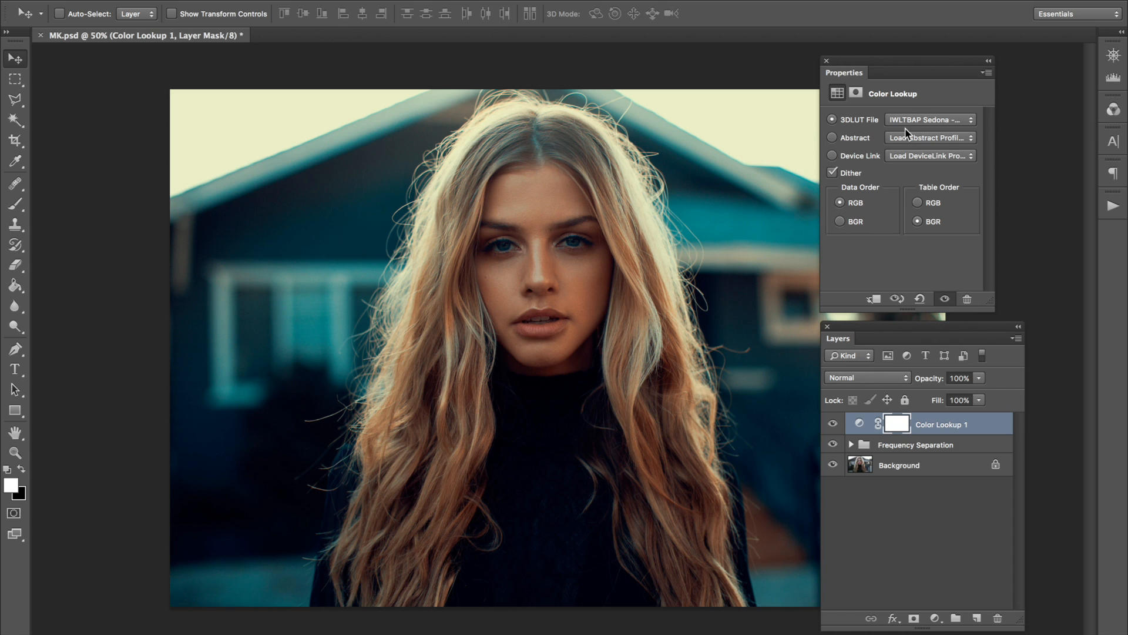
# Switch the Color Lookup layer back to the IWLTBAP Arapaho - Standard.cube LUT and lower its opacity to 63%.
pyautogui.click(919, 119)
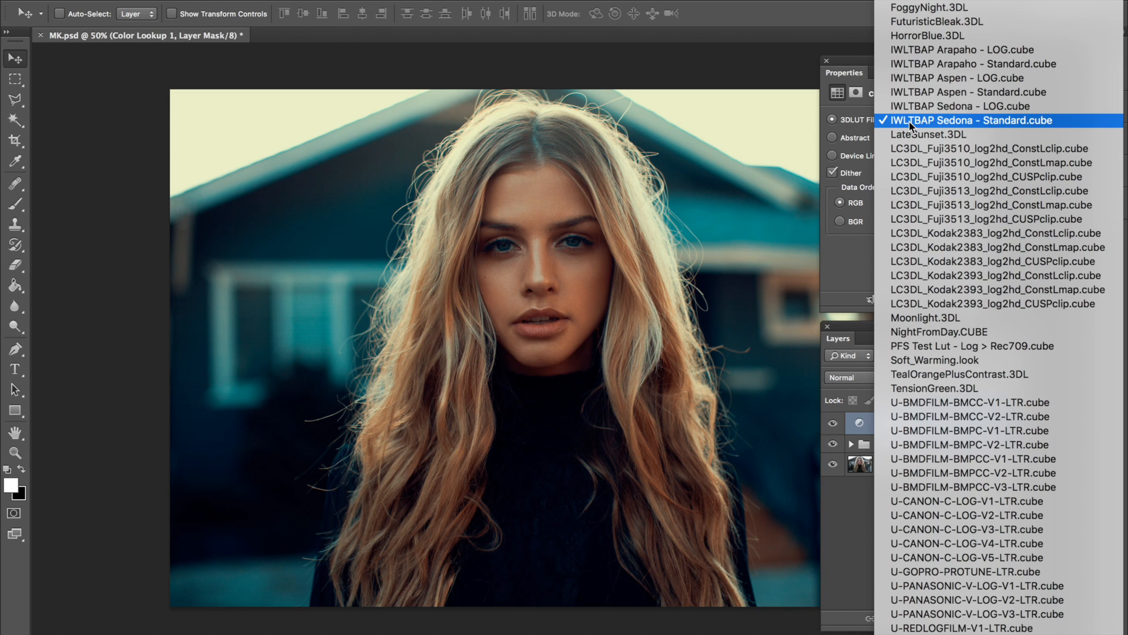
pyautogui.click(972, 67)
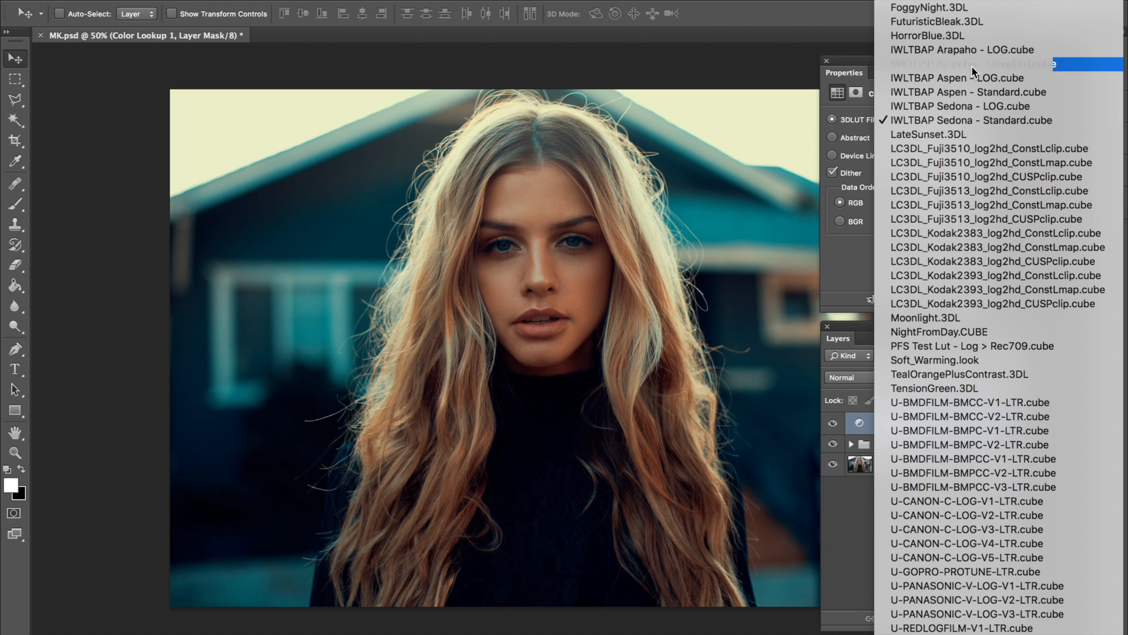
pyautogui.moveTo(939, 386); pyautogui.dragTo(910, 388)
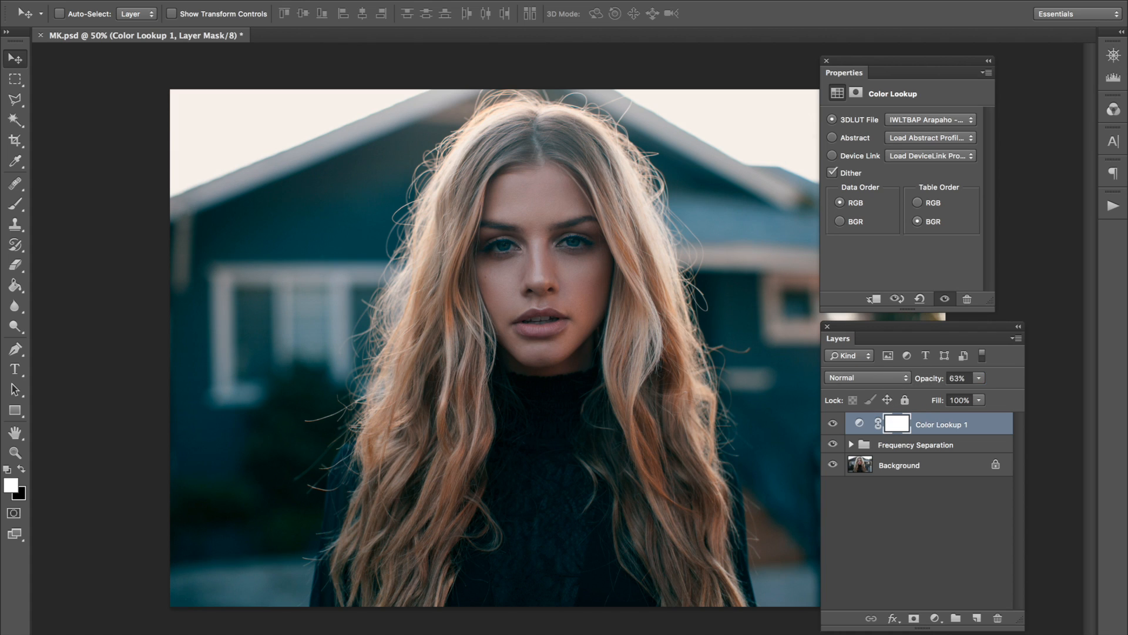
pyautogui.click(236, 0)
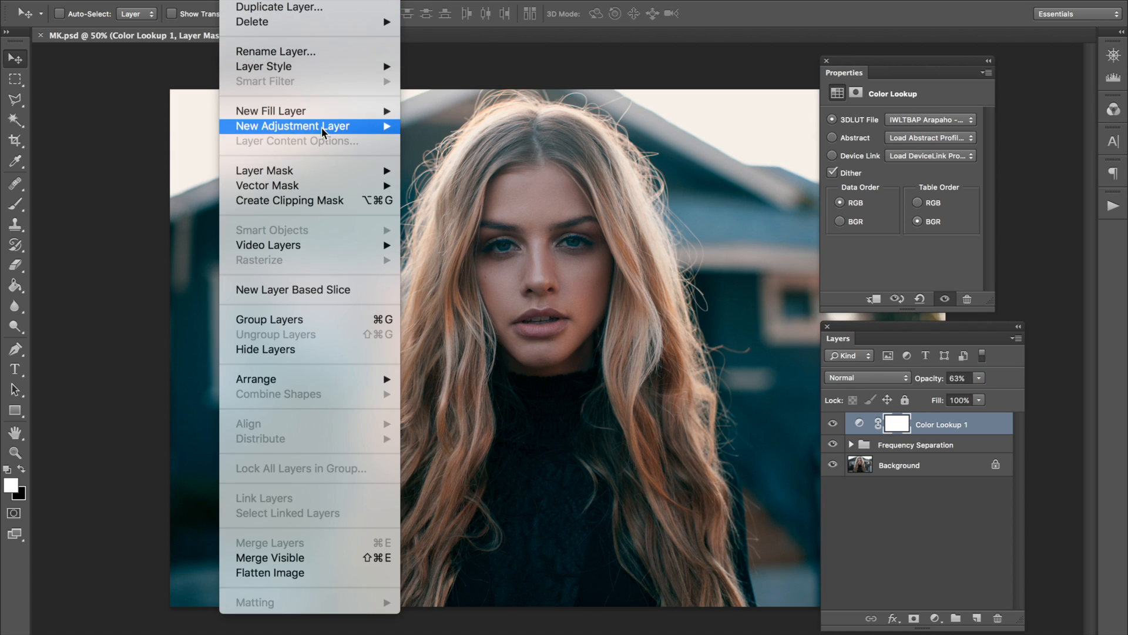
pyautogui.moveTo(325, 129)
pyautogui.click(491, 379)
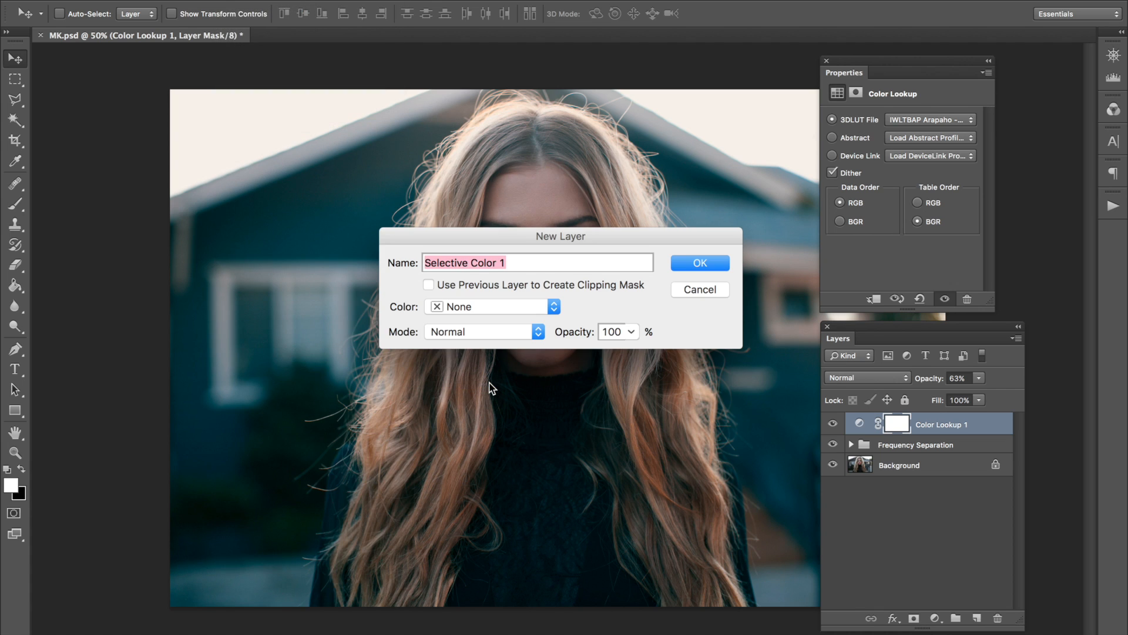
pyautogui.press('Return')
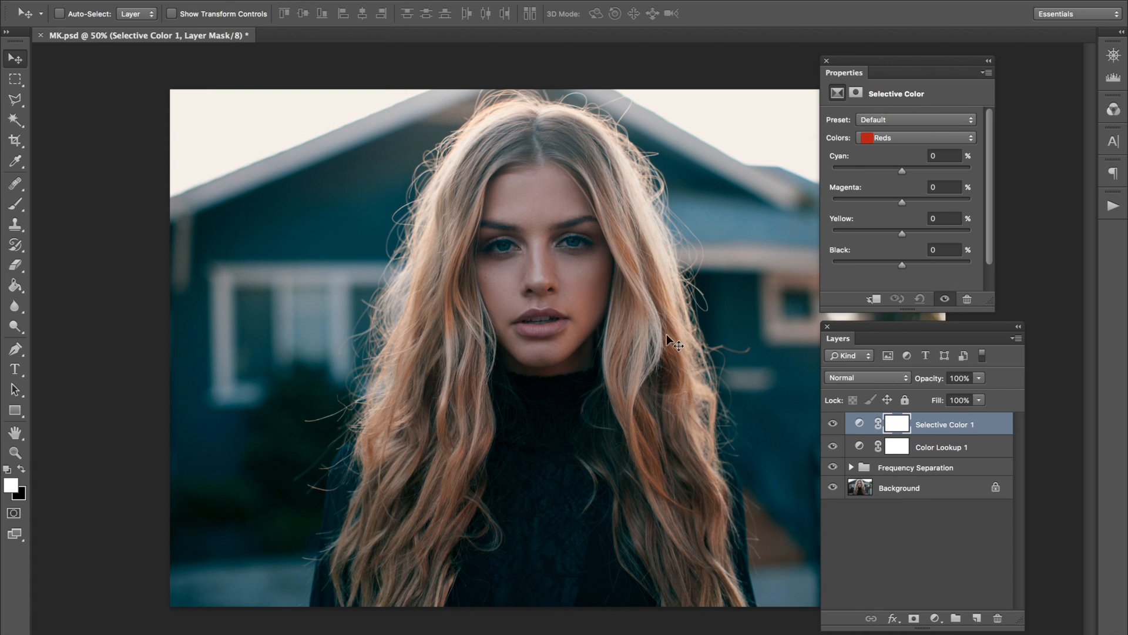
pyautogui.click(884, 378)
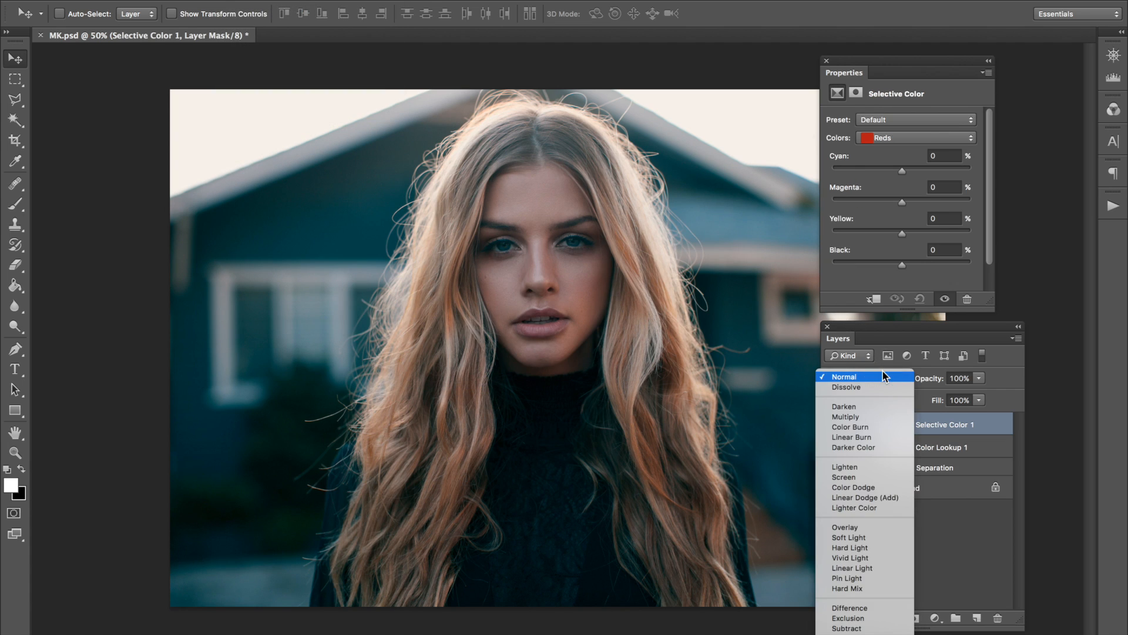
pyautogui.click(873, 159)
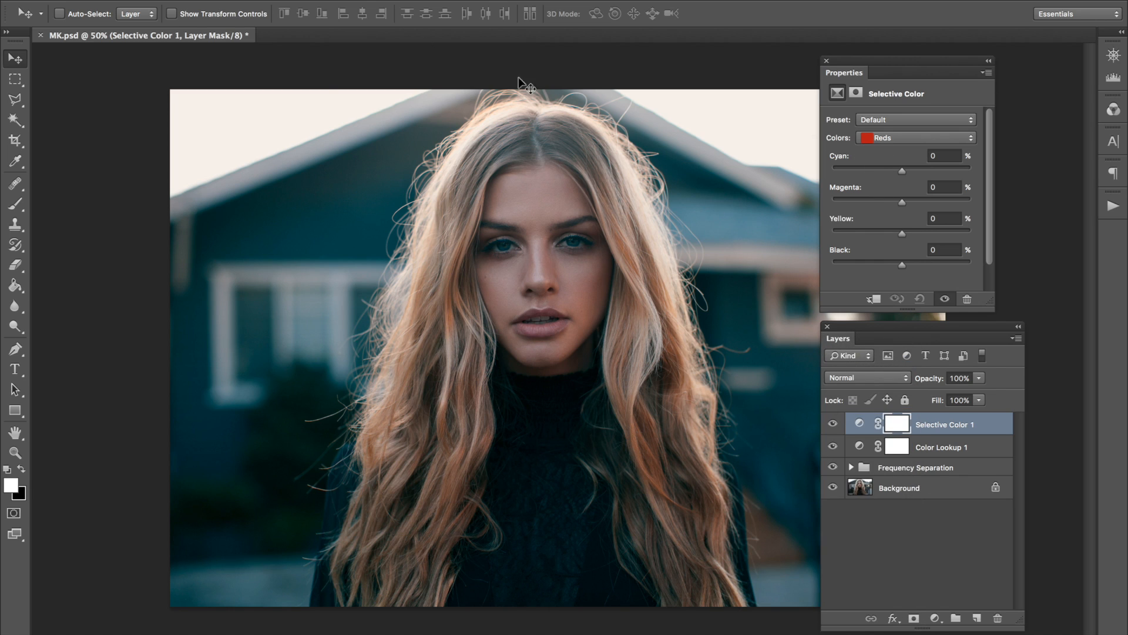
pyautogui.moveTo(984, 433); pyautogui.dragTo(997, 618)
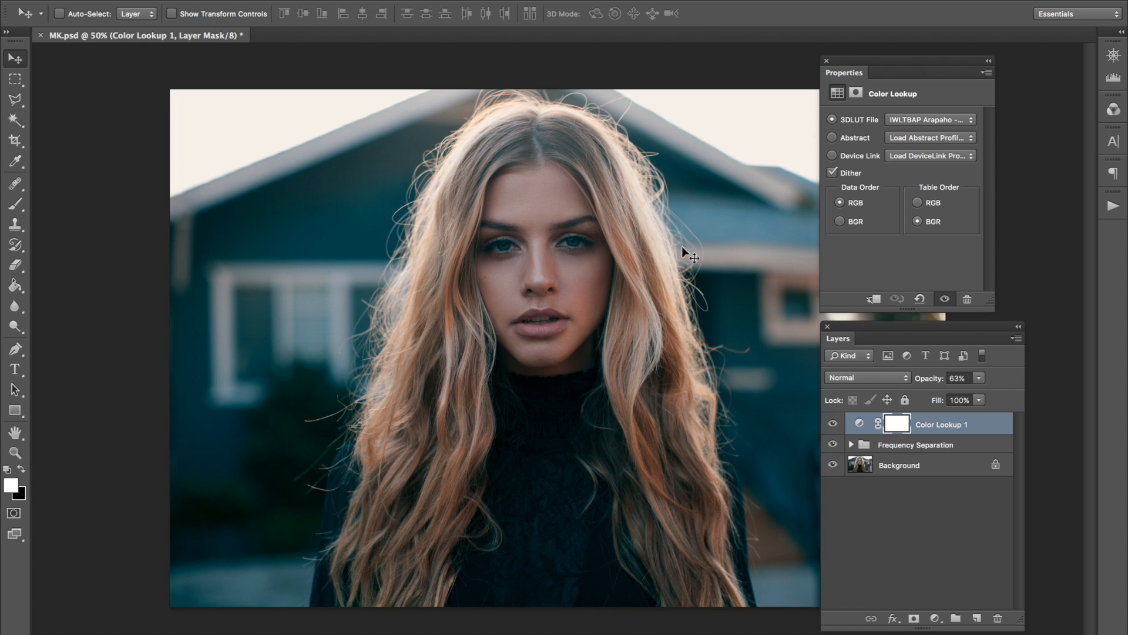
# Add a Selective Color adjustment layer above the Color Lookup layer and set Black to +2% for the Neutrals.
pyautogui.click(254, 0)
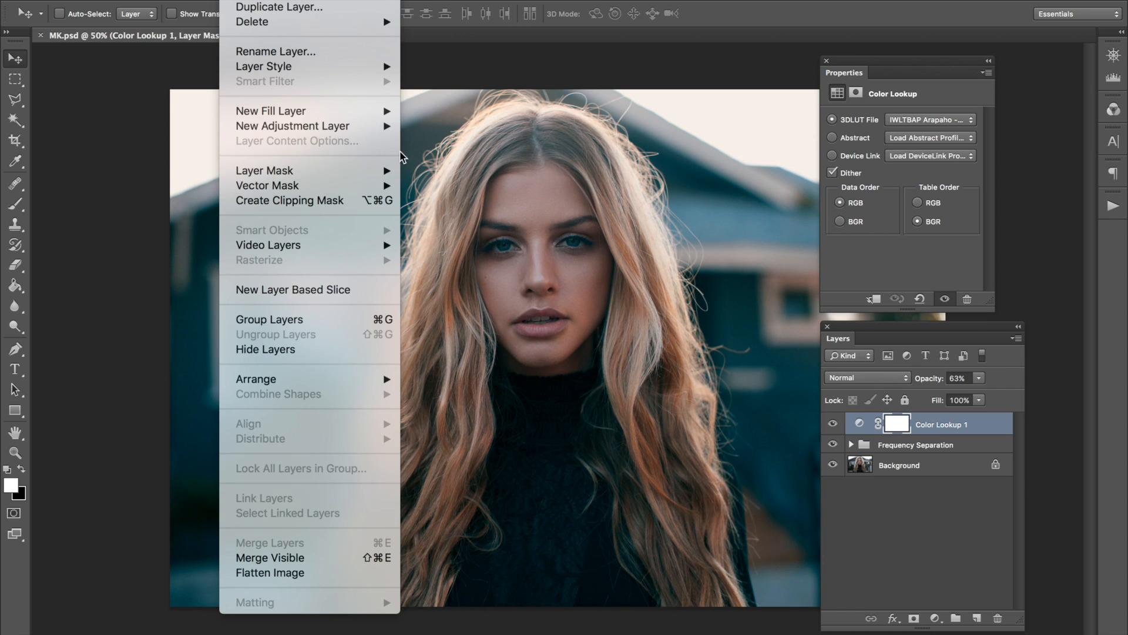
pyautogui.moveTo(389, 130)
pyautogui.click(456, 381)
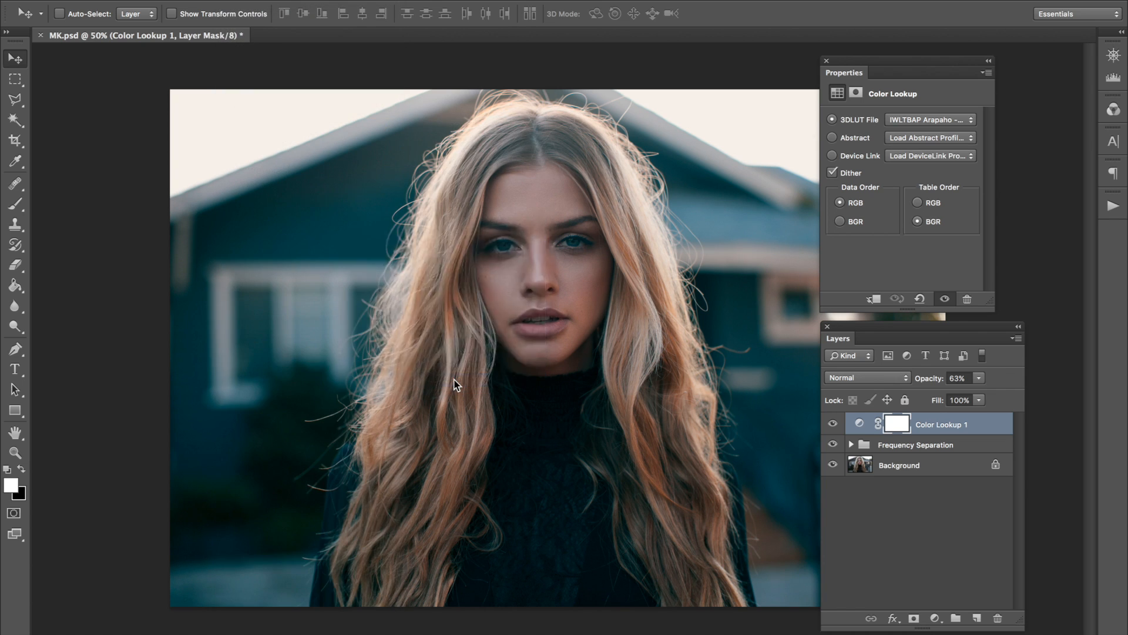
pyautogui.press('Return')
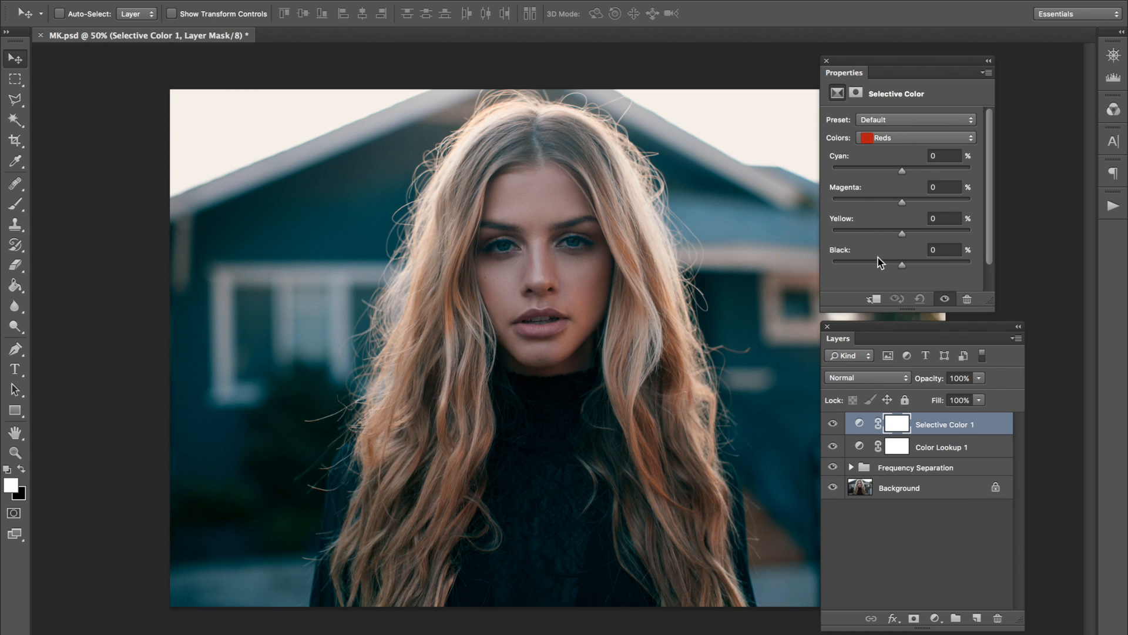
pyautogui.click(900, 138)
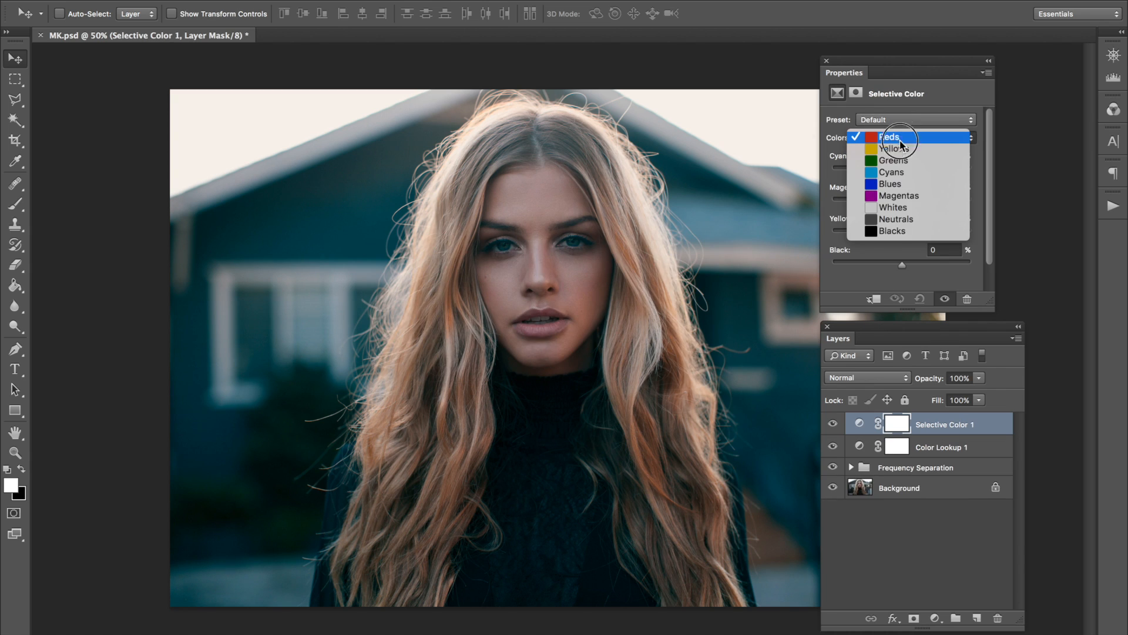
pyautogui.click(894, 220)
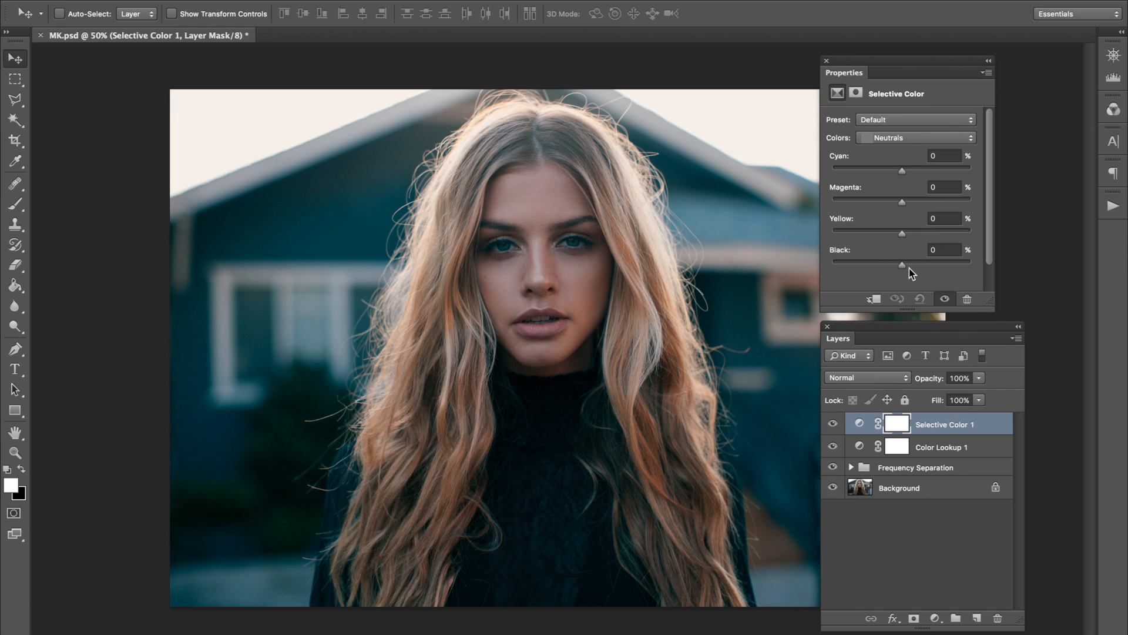
pyautogui.click(941, 250)
pyautogui.write('2')
# For the Yellows in the Selective Color adjustment, set Cyan to +12% and Magenta to -4%.
pyautogui.click(963, 136)
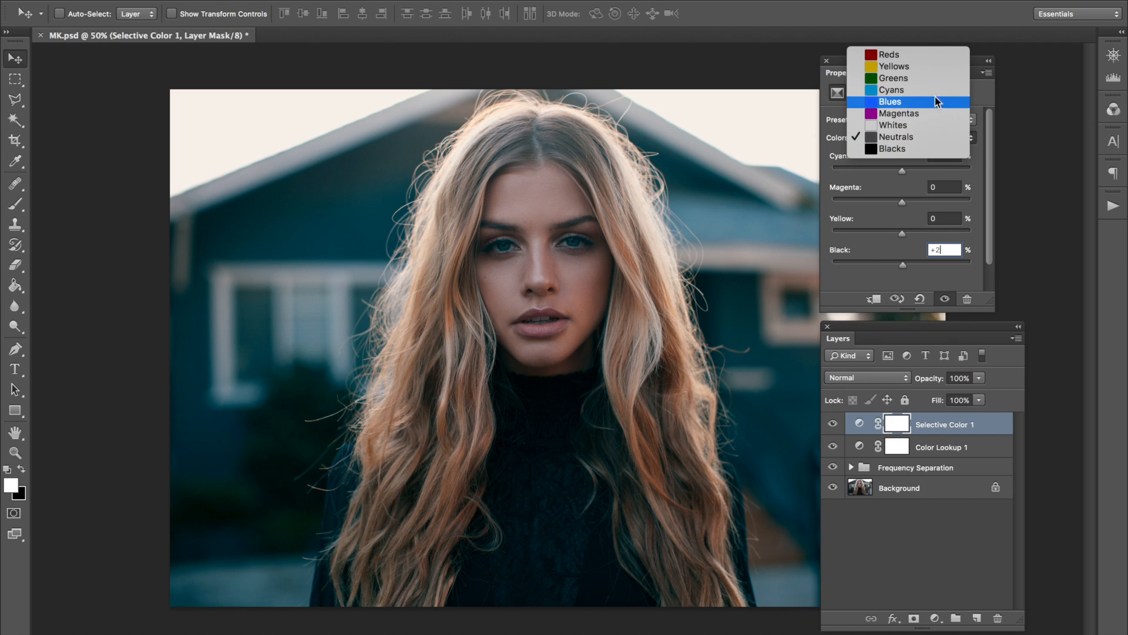
pyautogui.click(931, 67)
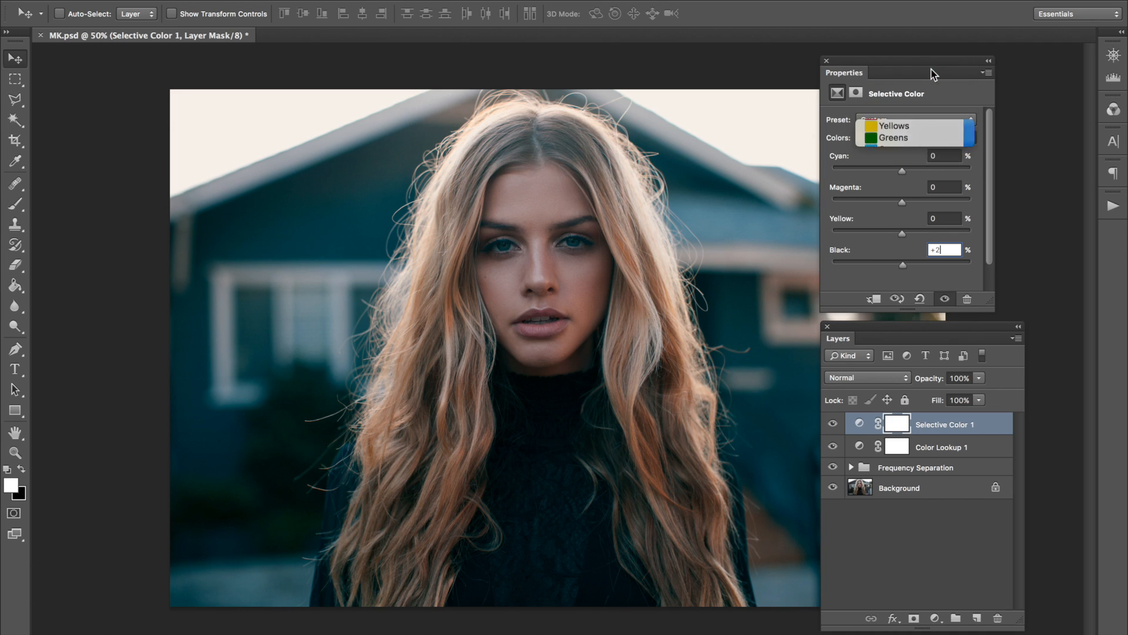
pyautogui.click(948, 158)
pyautogui.write('+12')
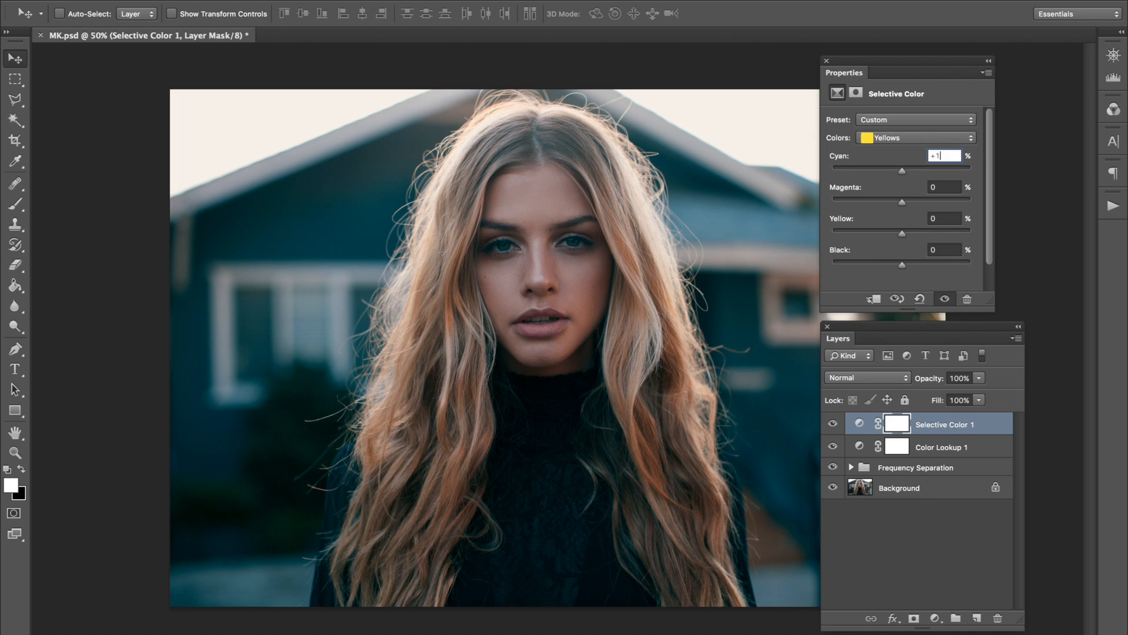
pyautogui.press('Tab')
pyautogui.write('-4')
pyautogui.press('Tab')
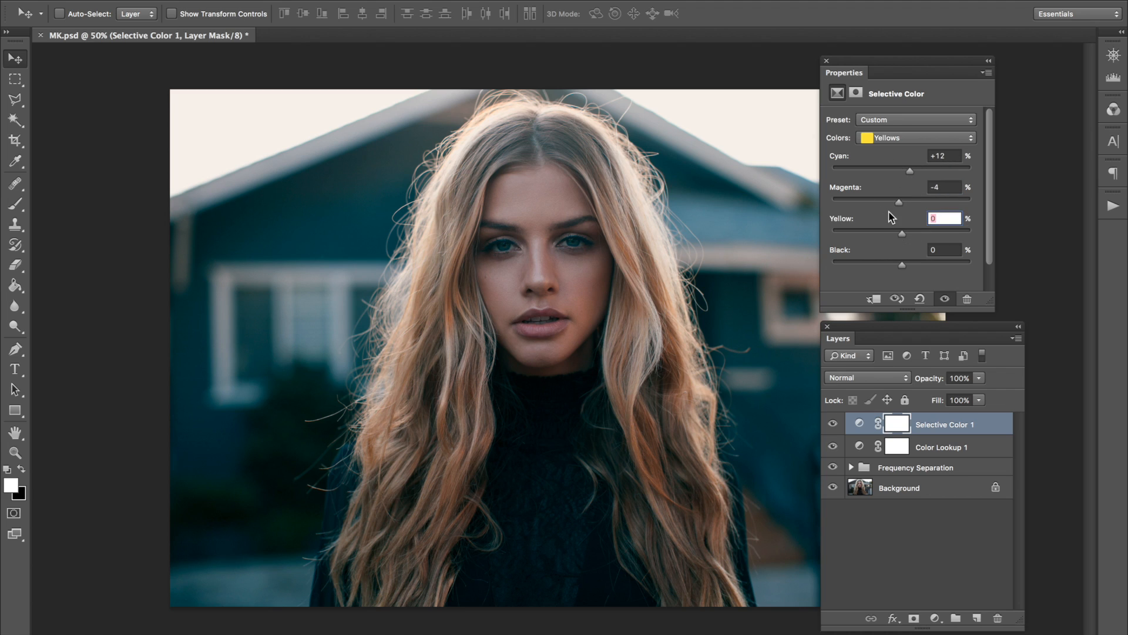
# Set Yellow to +41% and Black to +7% for the Yellows, trying stronger values and undoing them.
pyautogui.write('+41')
pyautogui.moveTo(931, 234); pyautogui.dragTo(972, 233)
pyautogui.press('super+z')
pyautogui.moveTo(903, 264); pyautogui.dragTo(824, 255)
pyautogui.hotkey('ctrl', 'z')
# Add a Gradient Map adjustment layer at the top of the stack using the orange-to-green preset gradient.
pyautogui.click(236, 1)
pyautogui.moveTo(328, 126)
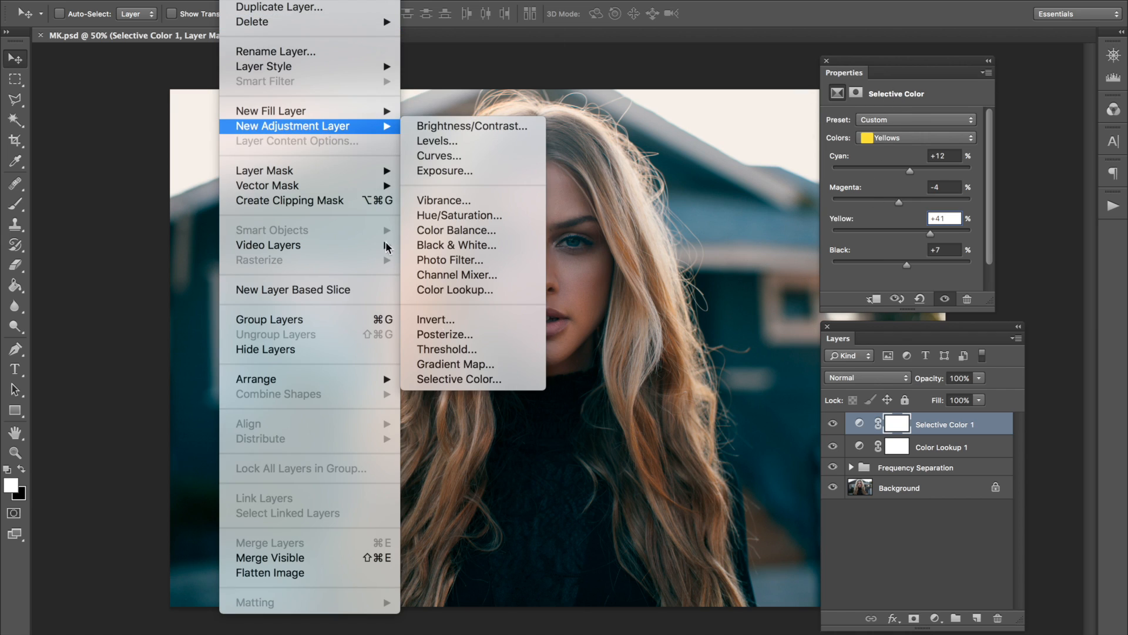
pyautogui.click(464, 368)
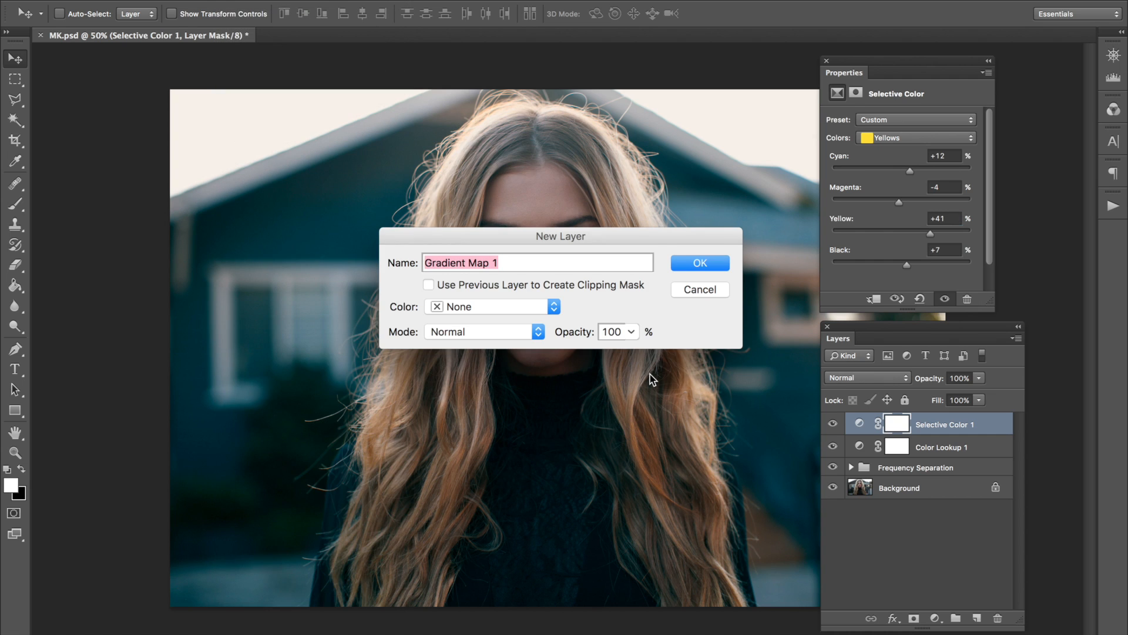
pyautogui.press('Return')
pyautogui.click(920, 125)
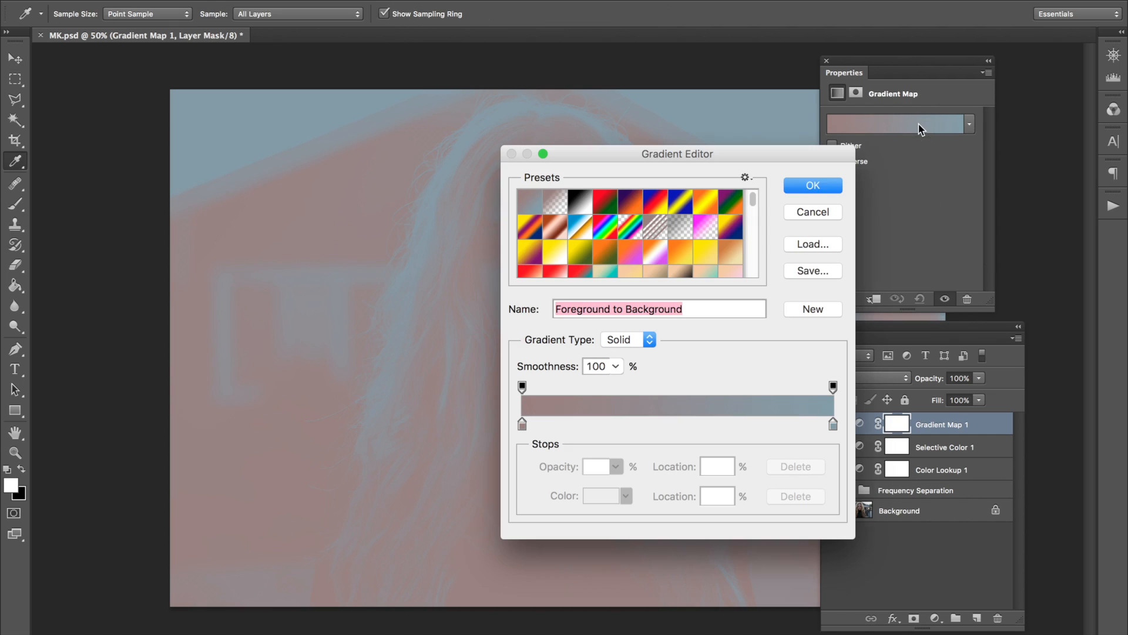
pyautogui.scroll(-3, 708, 252)
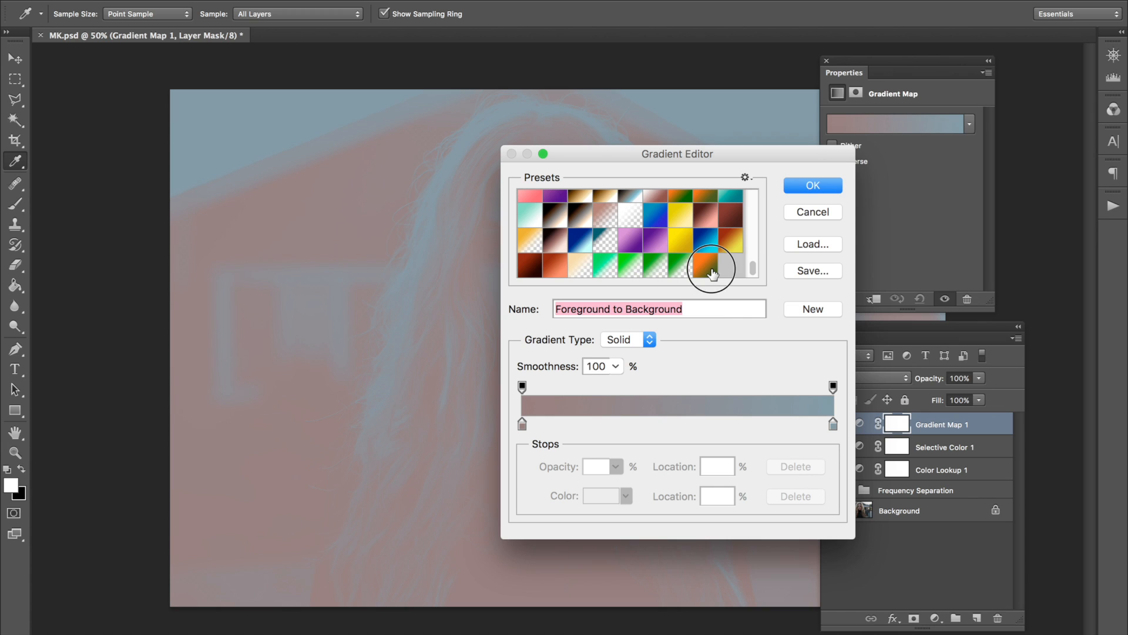
pyautogui.click(712, 272)
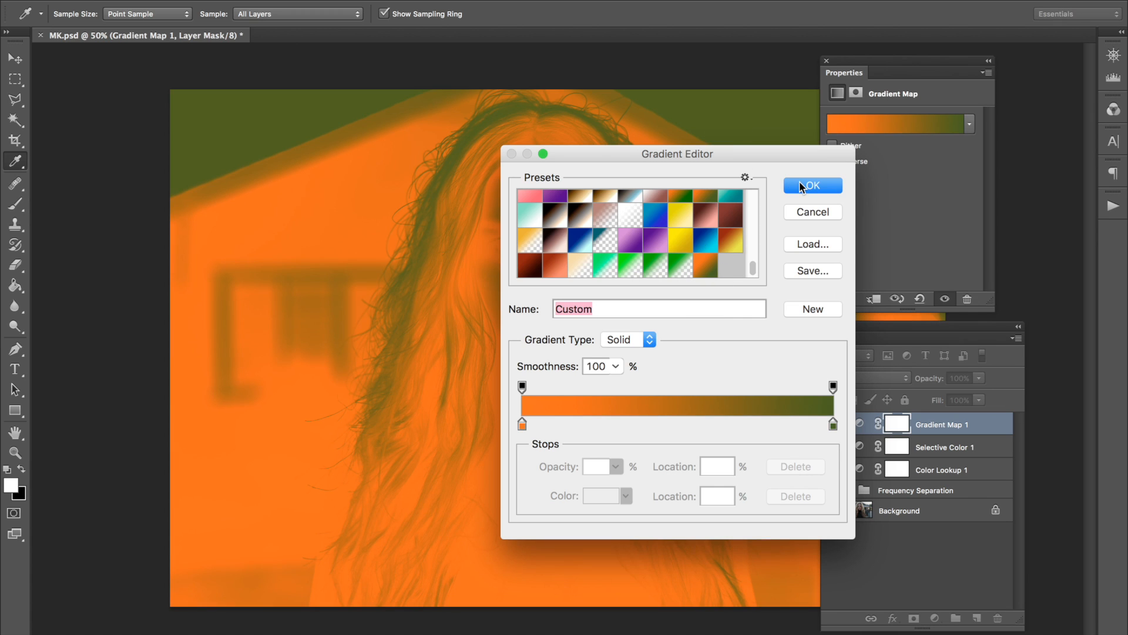
pyautogui.click(816, 187)
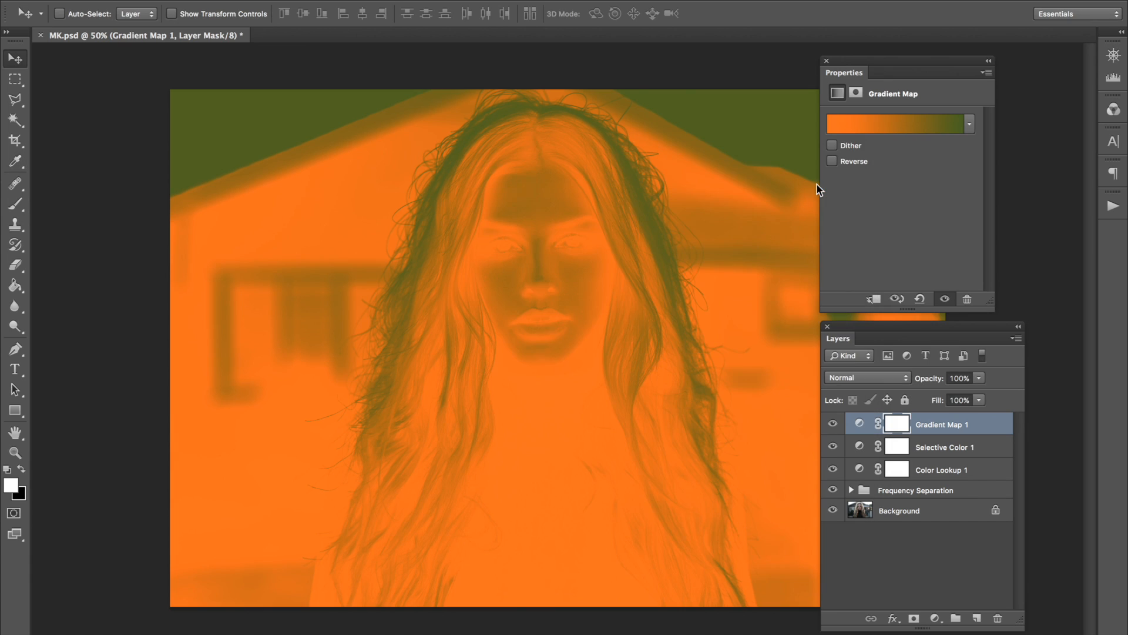
# Set the Gradient Map layer to Luminosity blending at 10% opacity and toggle its visibility to compare the effect.
pyautogui.click(885, 378)
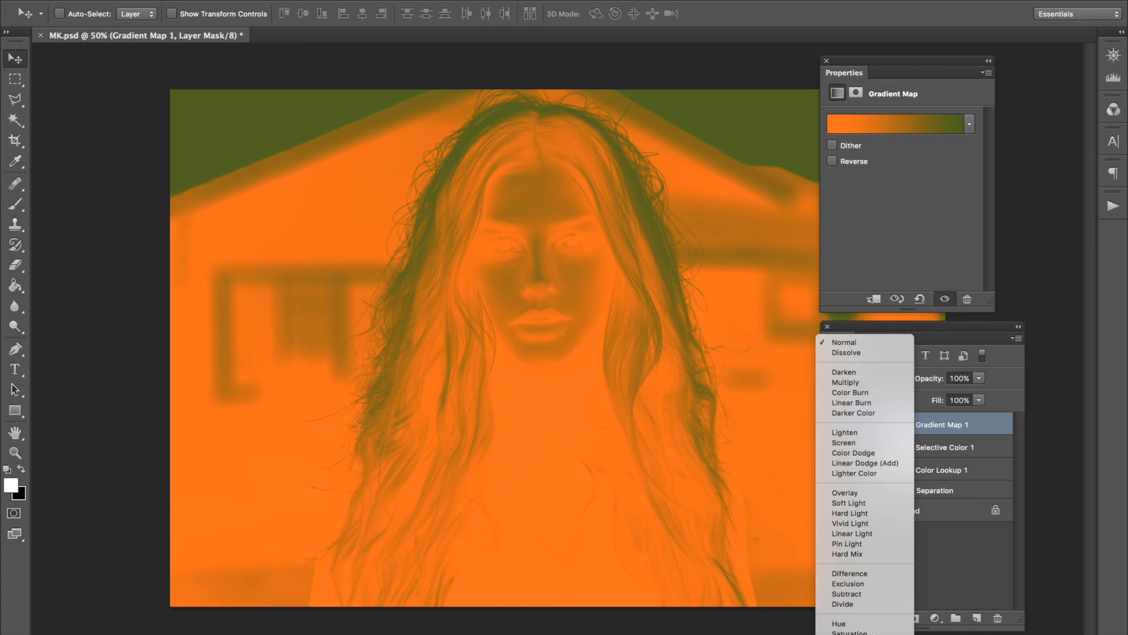
pyautogui.click(852, 627)
pyautogui.moveTo(936, 381); pyautogui.dragTo(865, 384)
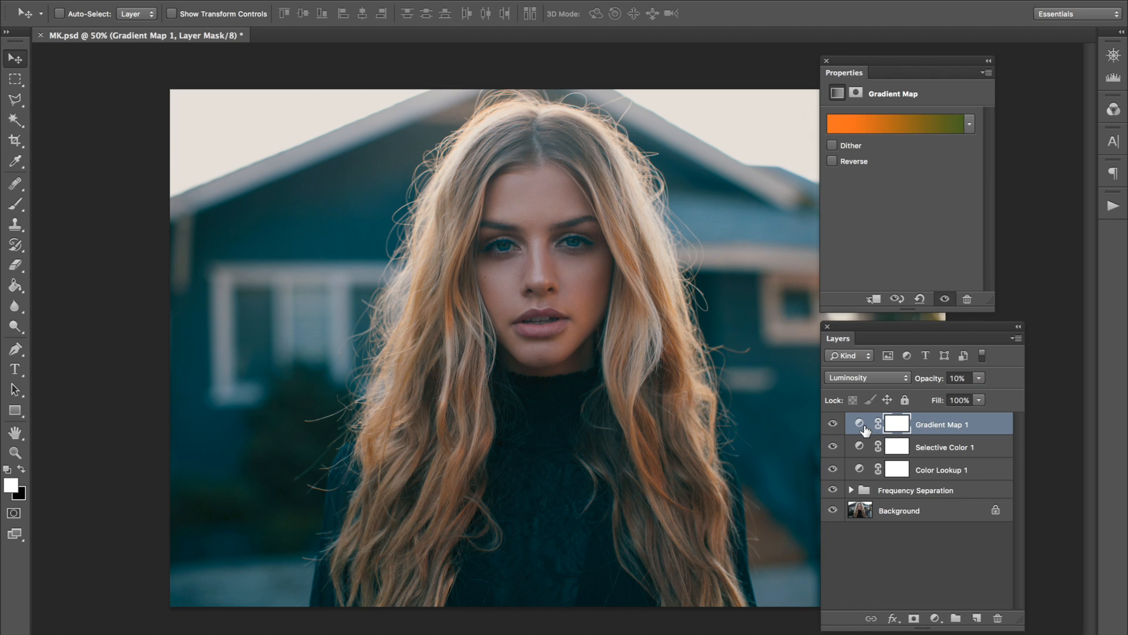
pyautogui.click(835, 425)
pyautogui.click(834, 424)
pyautogui.click(832, 424)
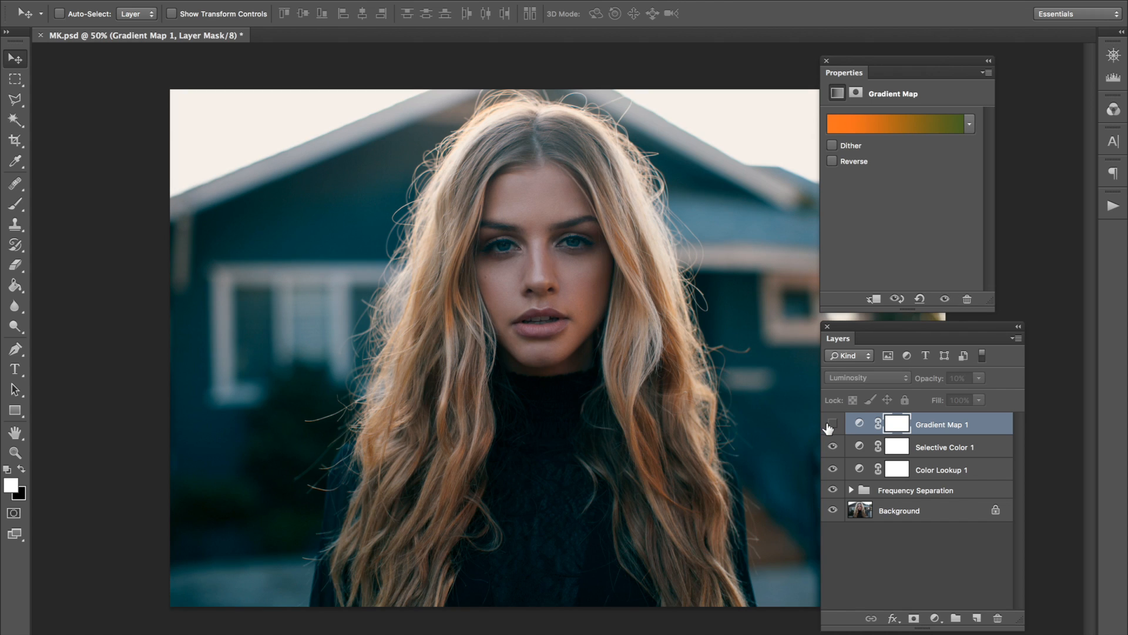
# Compare the image with the Gradient Map layer hidden and shown, and set that layer's opacity to 14%.
pyautogui.click(831, 426)
pyautogui.click(831, 425)
pyautogui.click(832, 425)
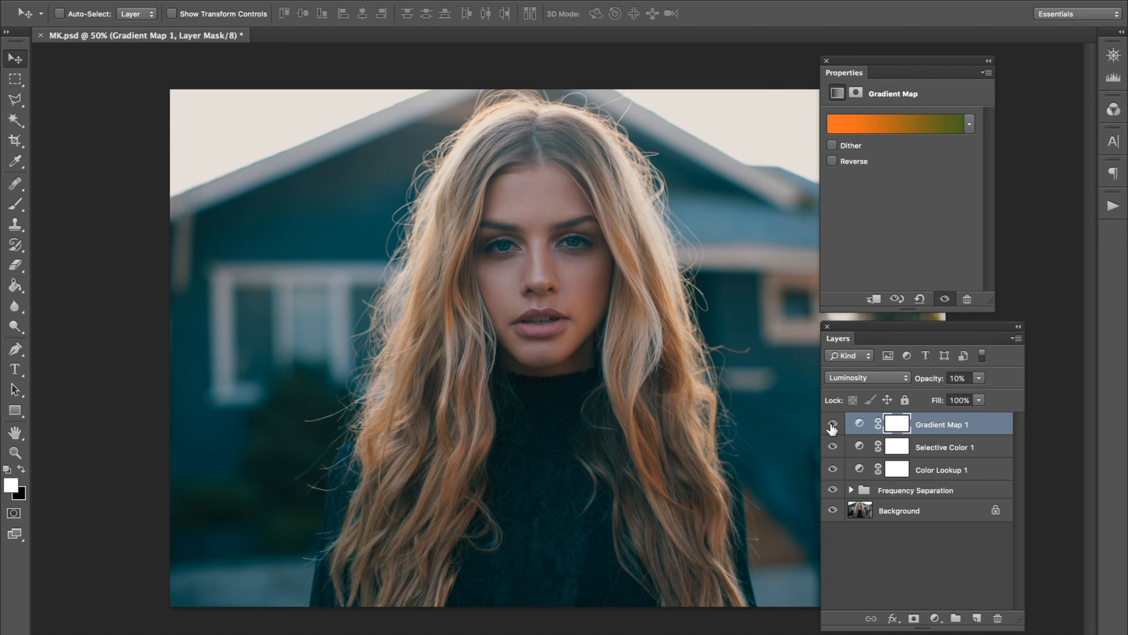
pyautogui.click(958, 376)
pyautogui.write('14')
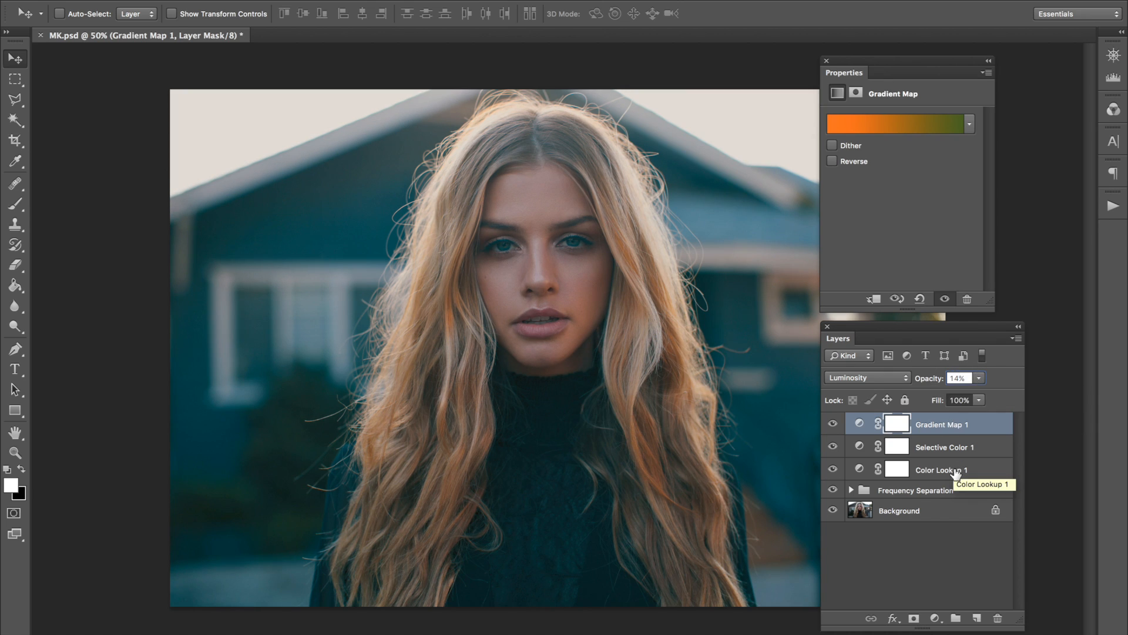
# Add a Gradient Fill layer above the Gradient Map layer, keeping the default layer options.
pyautogui.click(860, 423)
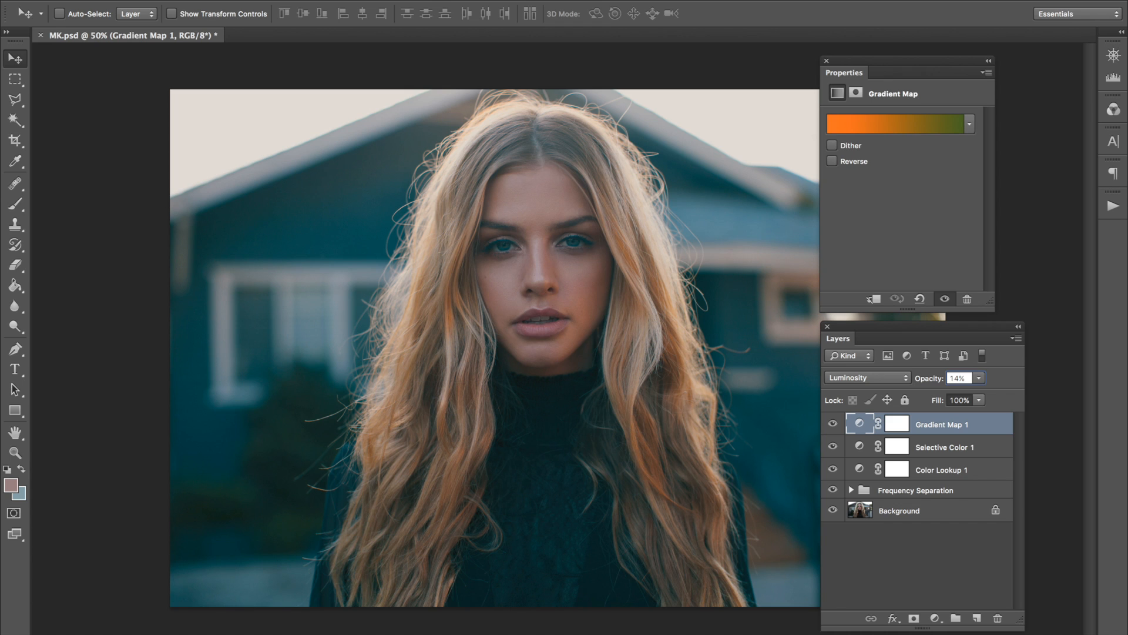
pyautogui.click(270, 0)
pyautogui.moveTo(237, 0)
pyautogui.moveTo(332, 115)
pyautogui.click(415, 126)
pyautogui.press('Return')
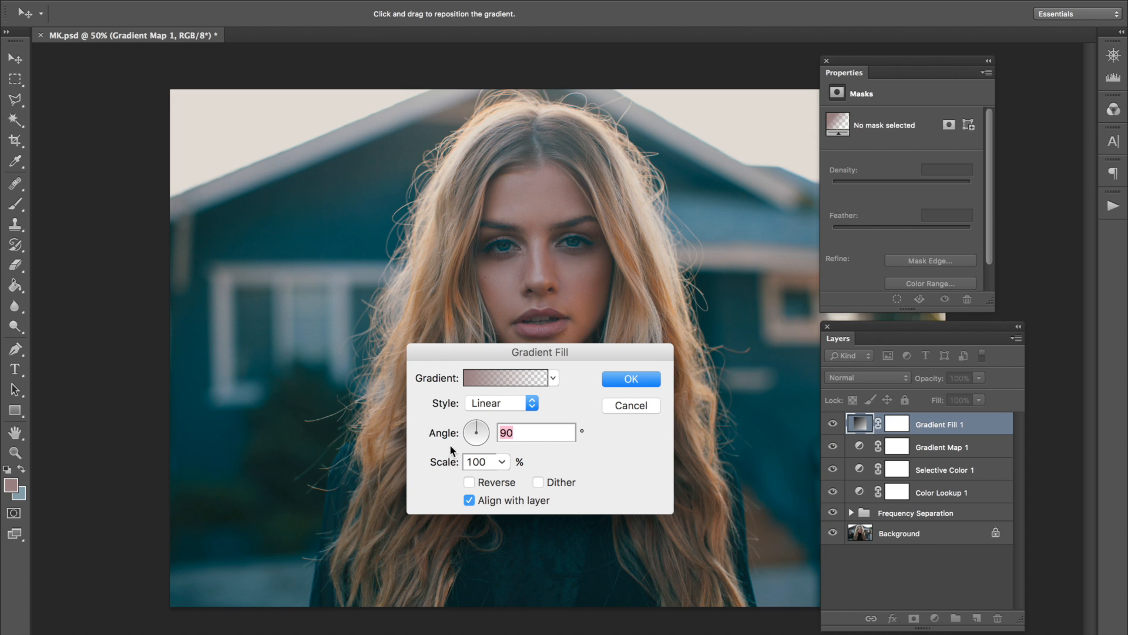
# Give the gradient fill the orange-to-transparent preset and set its style to Radial.
pyautogui.click(482, 379)
pyautogui.scroll(-6, 601, 253)
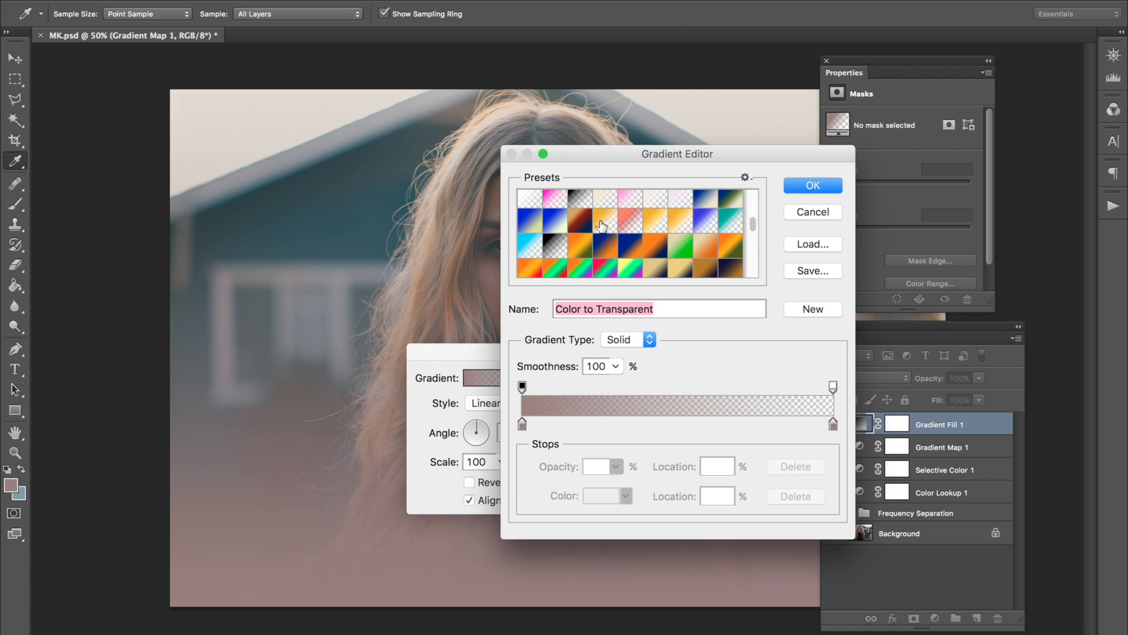
pyautogui.click(603, 224)
pyautogui.press('Return')
pyautogui.click(519, 402)
pyautogui.click(514, 414)
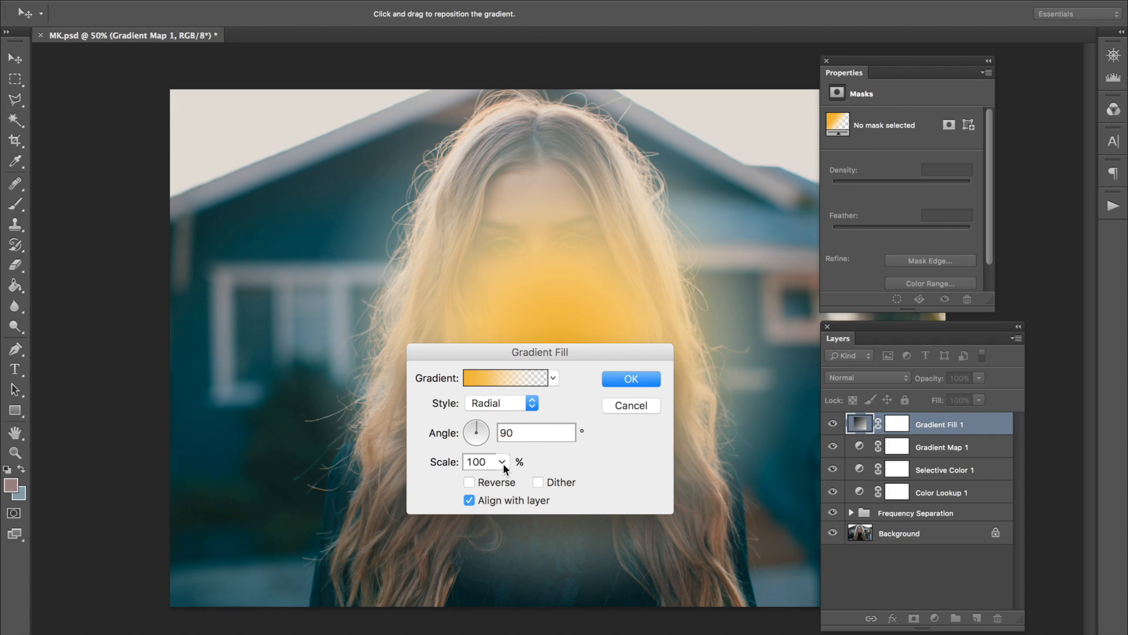
# Place the radial orange glow near the photo's upper-left corner with a scale of 155% and accept the Gradient Fill.
pyautogui.moveTo(492, 351); pyautogui.dragTo(789, 248)
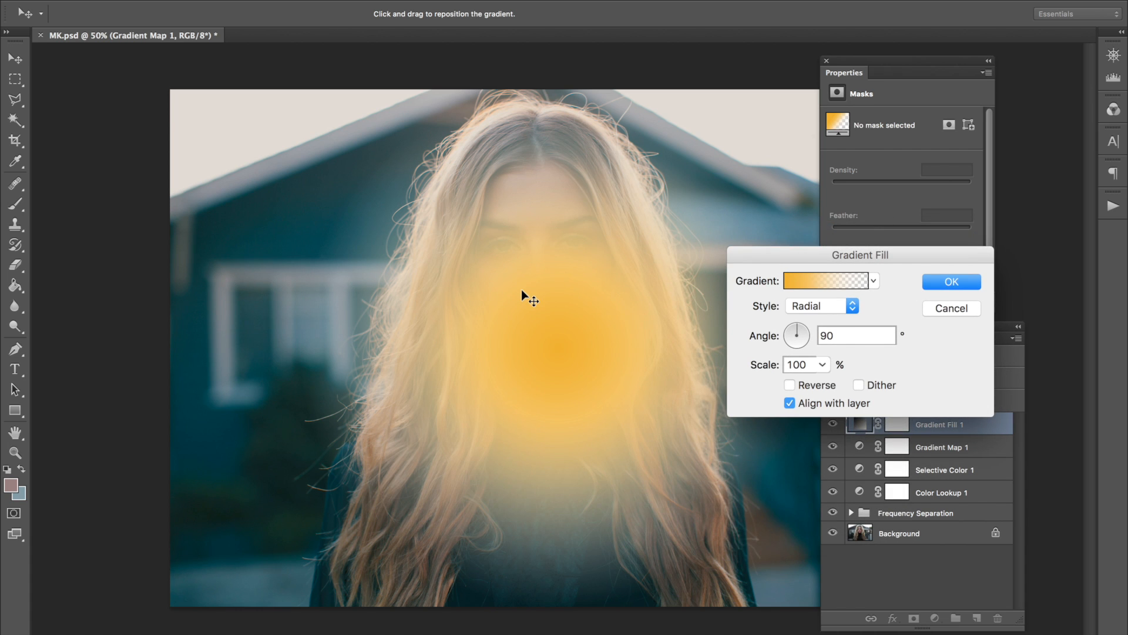
pyautogui.moveTo(378, 156)
pyautogui.mouseDown()
pyautogui.moveTo(355, 166)
pyautogui.moveTo(366, 169)
pyautogui.mouseUp()
pyautogui.moveTo(424, 232); pyautogui.dragTo(372, 186)
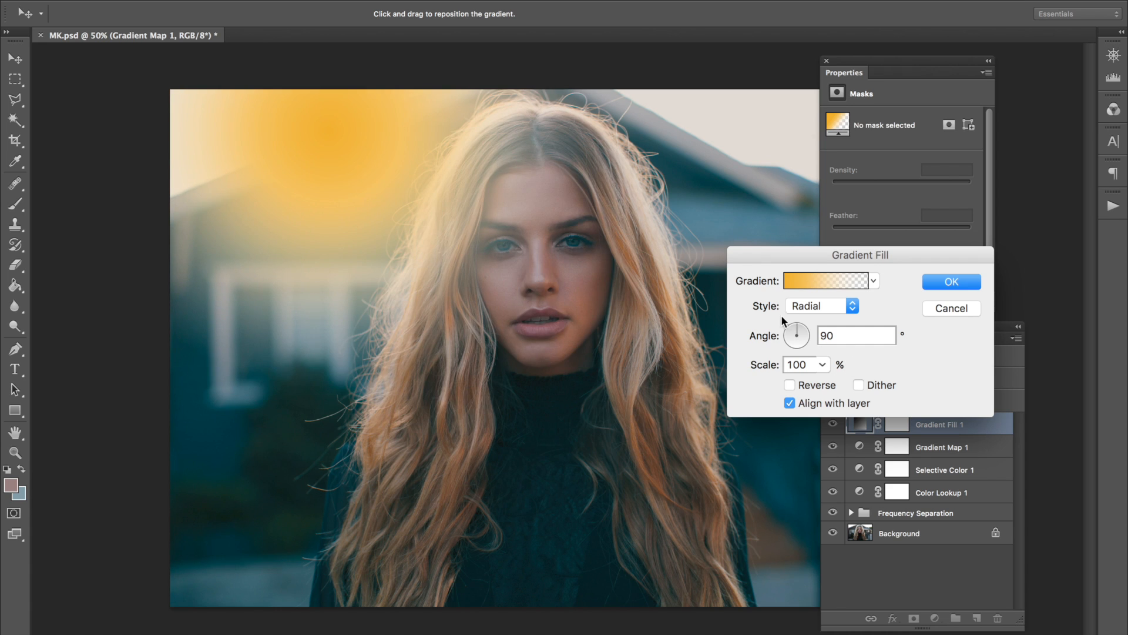
pyautogui.click(823, 364)
pyautogui.moveTo(825, 380); pyautogui.dragTo(830, 383)
pyautogui.moveTo(420, 285); pyautogui.dragTo(387, 273)
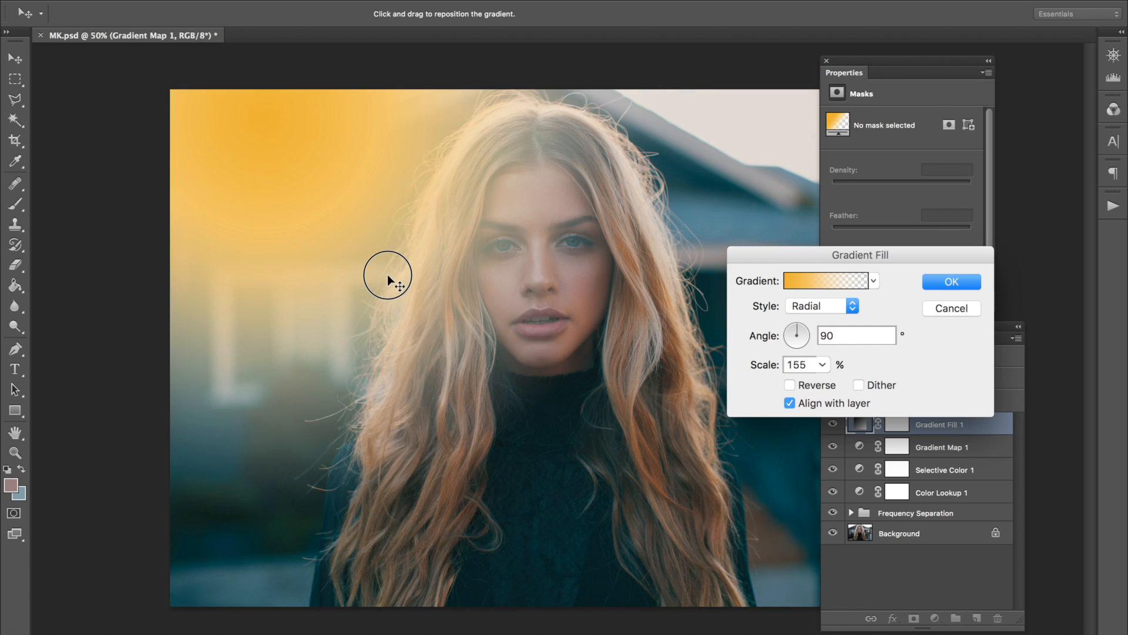
pyautogui.click(816, 305)
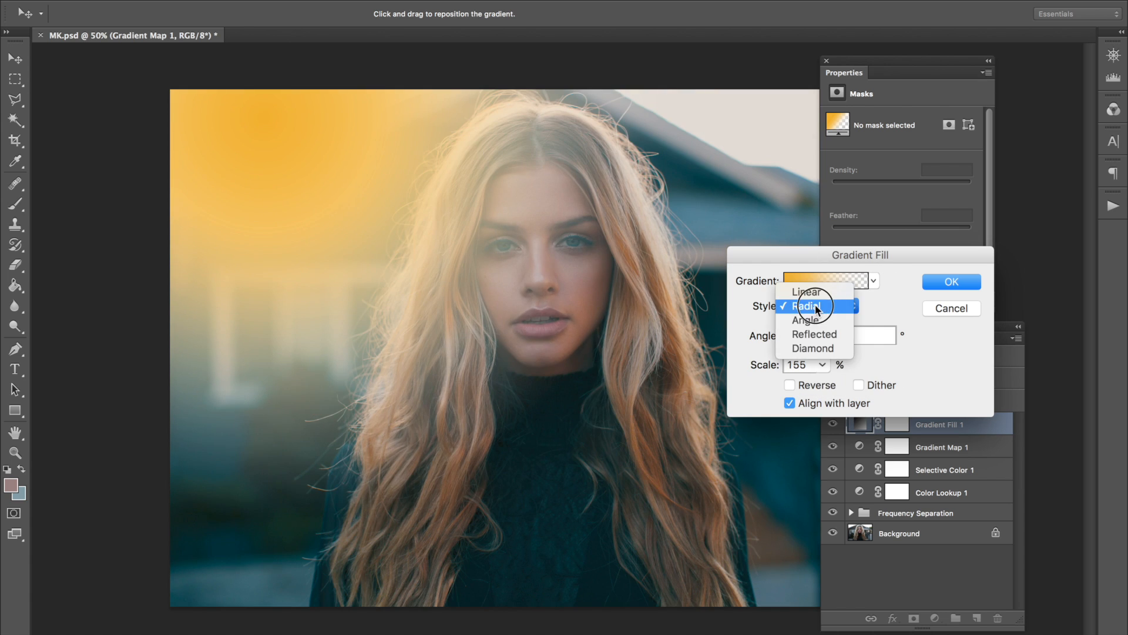
pyautogui.click(815, 306)
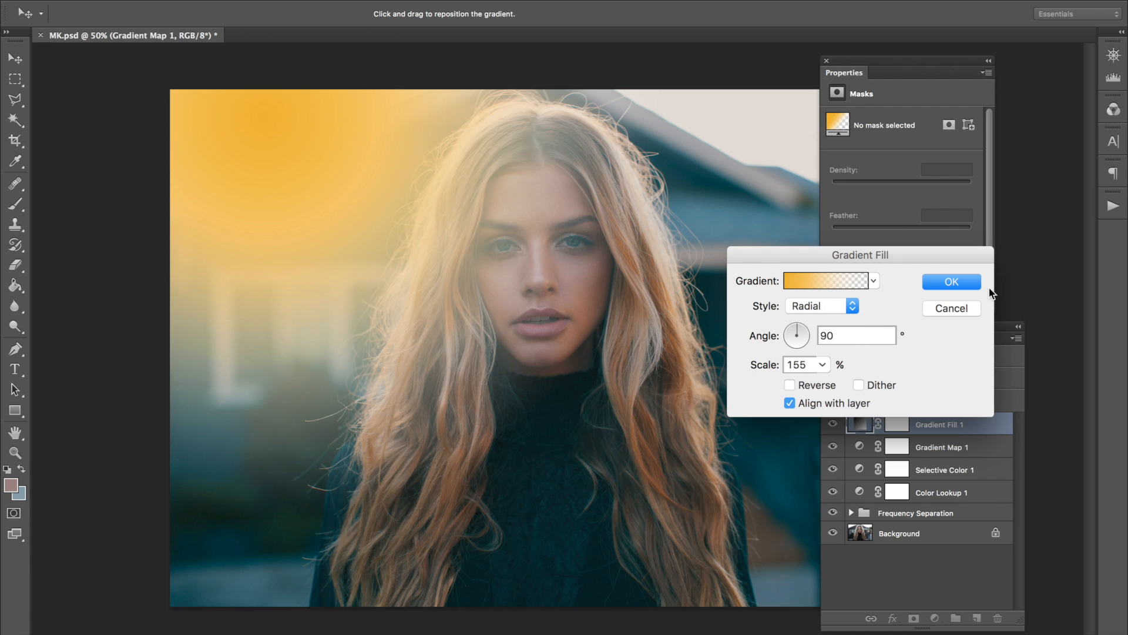
pyautogui.click(953, 282)
# Set the Gradient Fill layer to Overlay blending at 16% opacity.
pyautogui.click(881, 381)
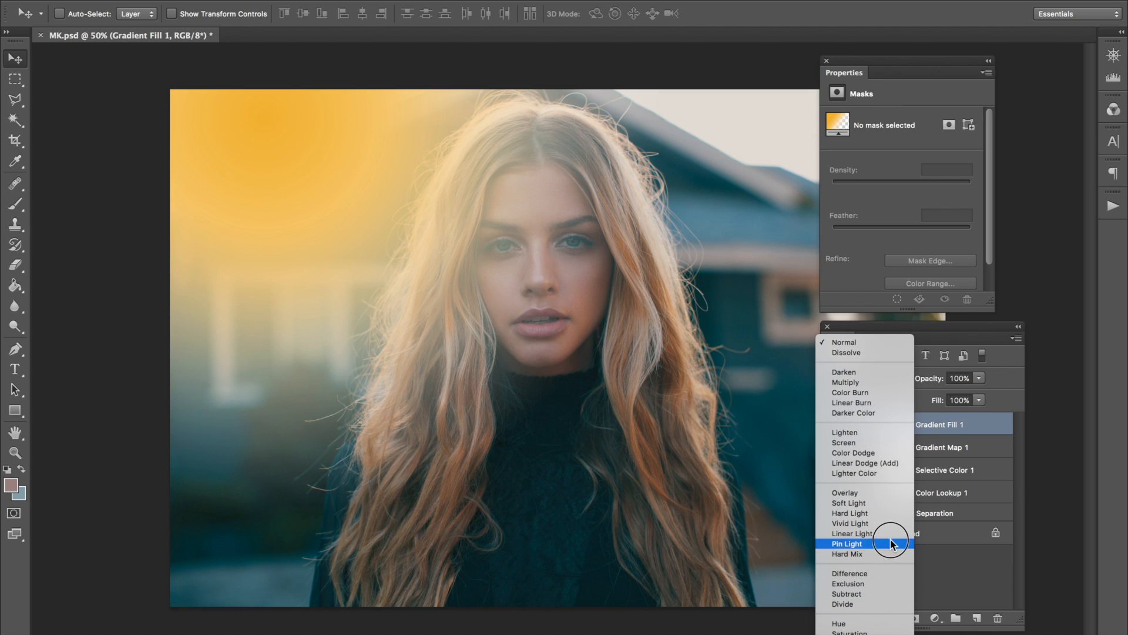
pyautogui.click(891, 496)
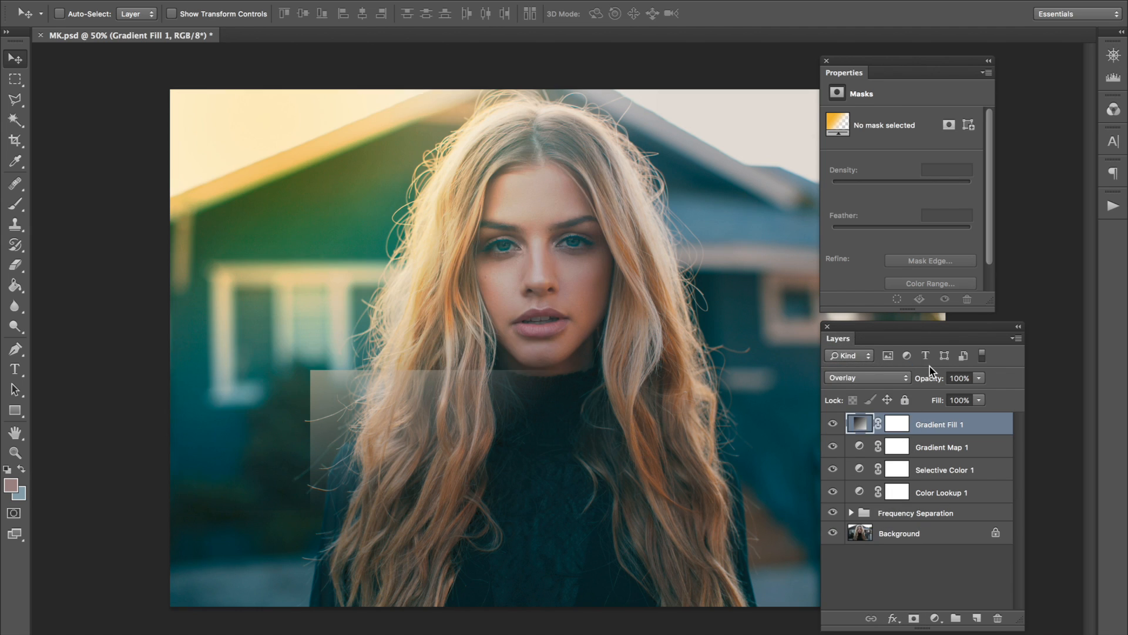
pyautogui.moveTo(930, 379)
pyautogui.mouseDown()
pyautogui.moveTo(878, 385)
pyautogui.moveTo(919, 381)
pyautogui.mouseUp()
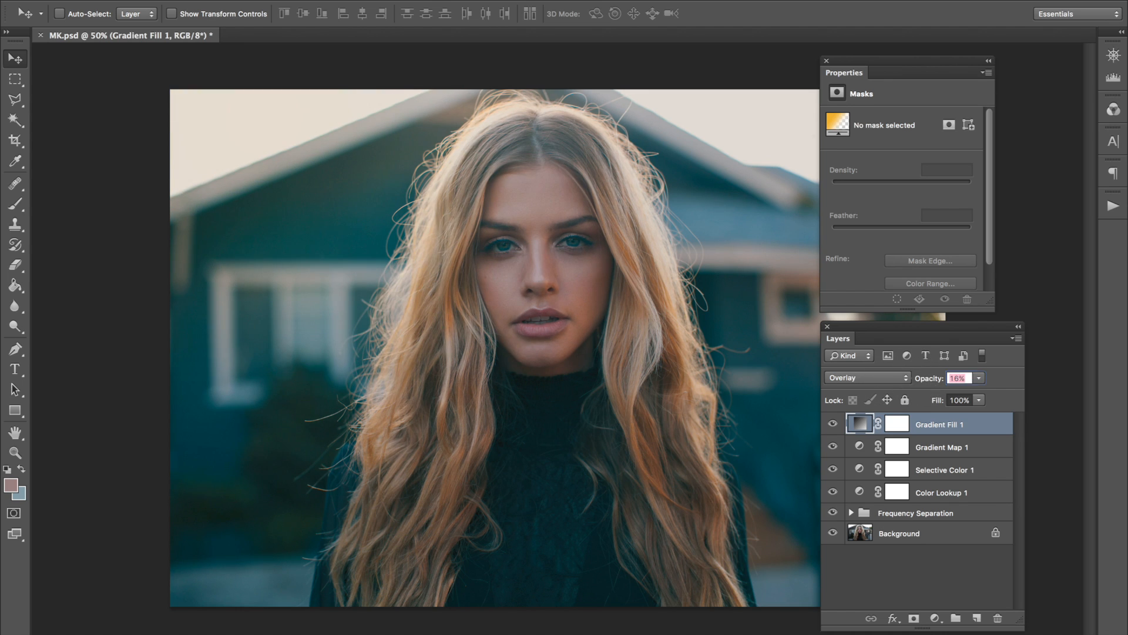
# Add a second Selective Color adjustment layer above the Gradient Fill layer with the default layer options.
pyautogui.click(234, 0)
pyautogui.moveTo(352, 125)
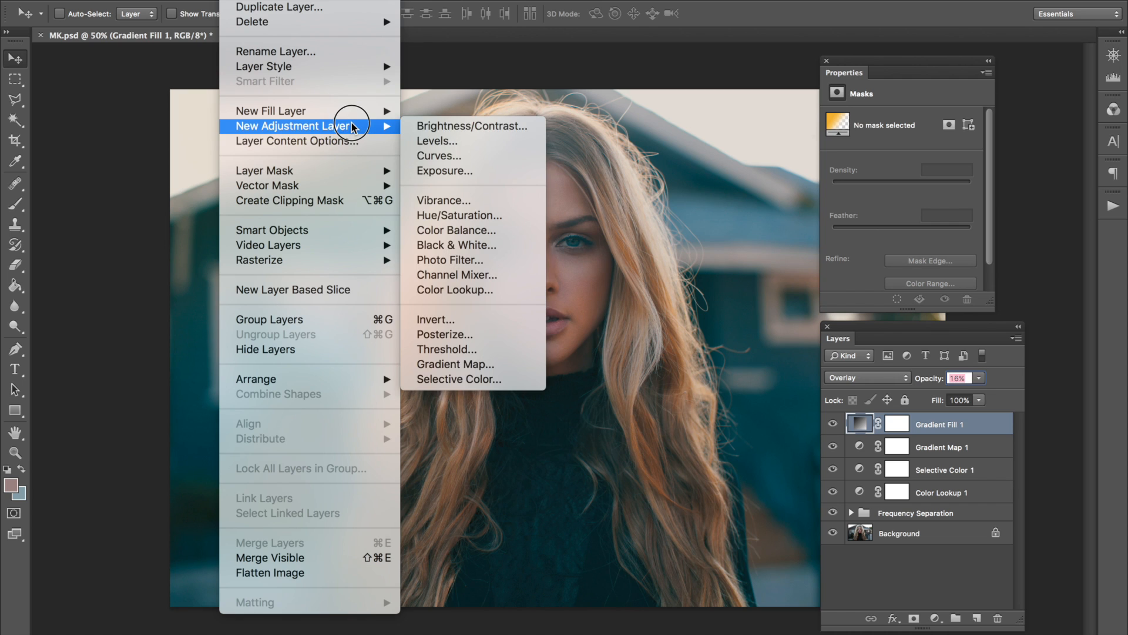
pyautogui.click(458, 380)
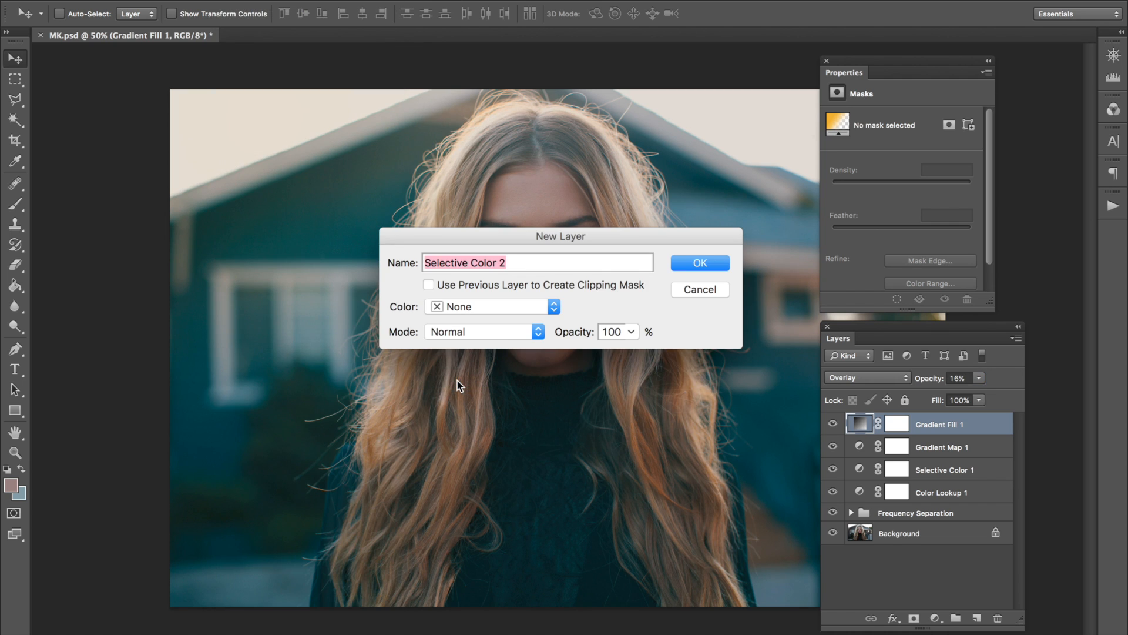
pyautogui.press('Return')
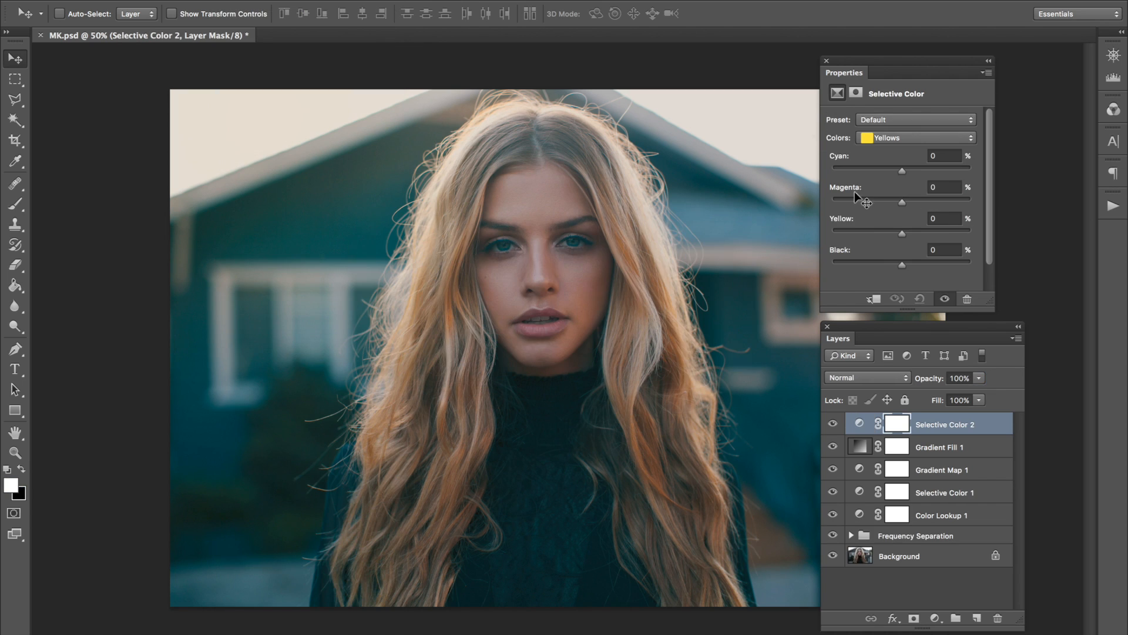
# For the Yellows in the new Selective Color adjustment, set Yellow to +5% and Black to +14%.
pyautogui.click(892, 140)
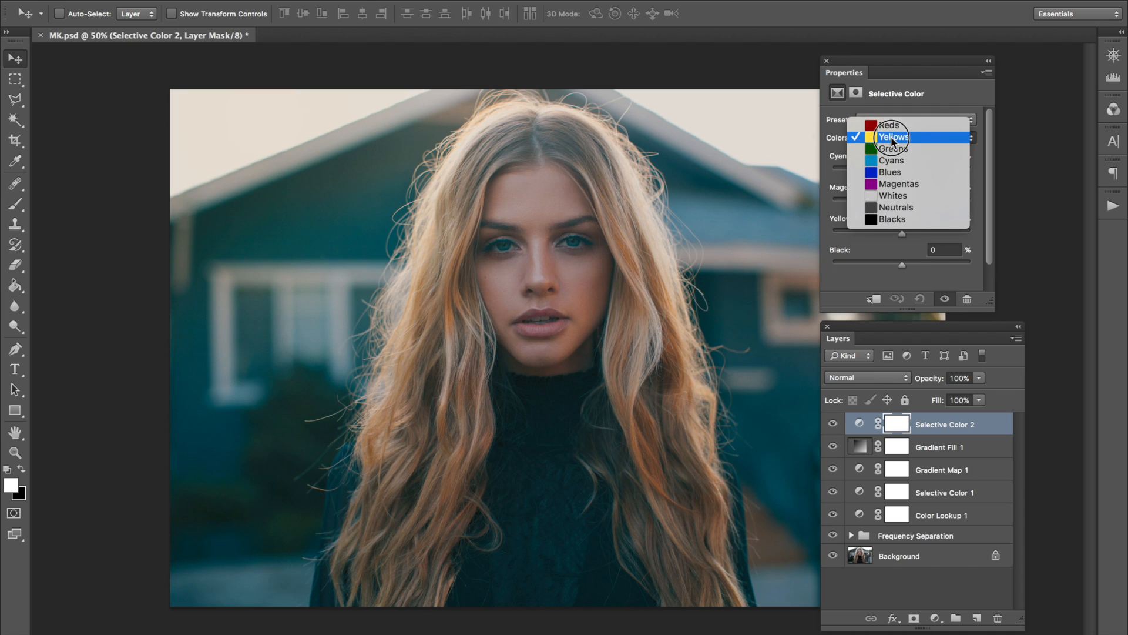
pyautogui.click(893, 138)
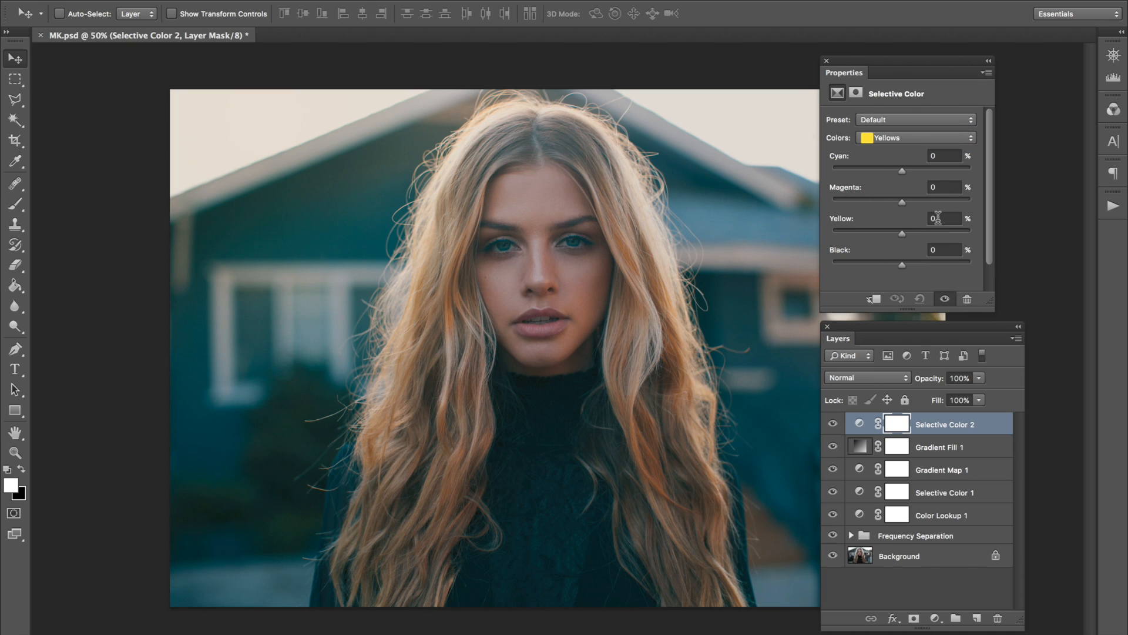
pyautogui.click(939, 218)
pyautogui.write('+5')
pyautogui.click(937, 252)
pyautogui.write('+14')
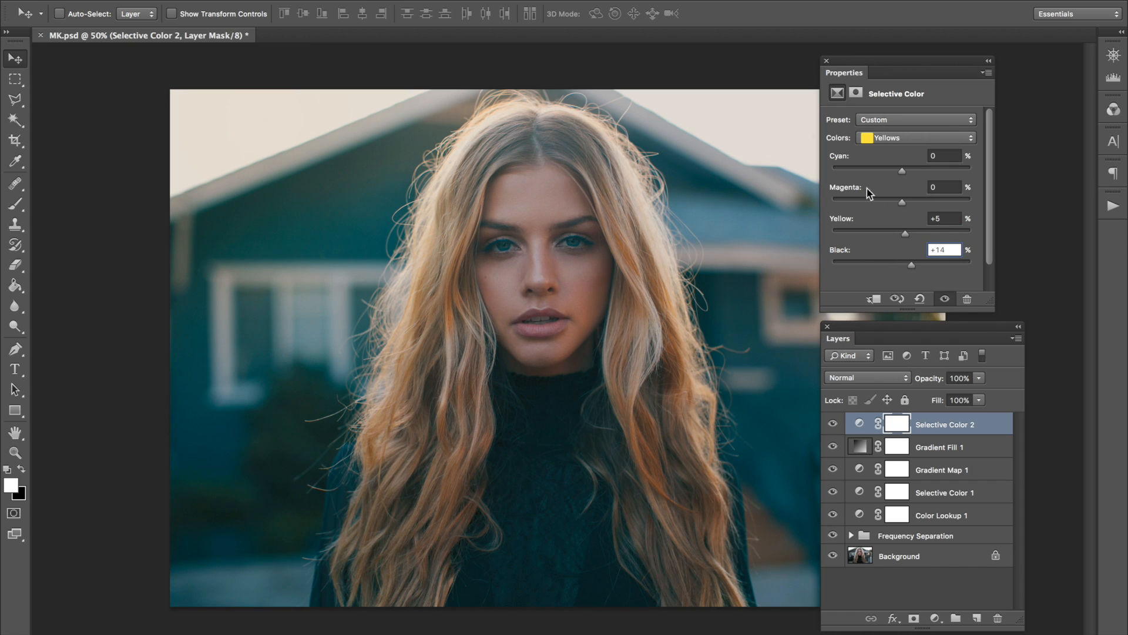
# For the Reds in the same Selective Color adjustment, set Yellow to 1% and Black to 20%.
pyautogui.click(890, 138)
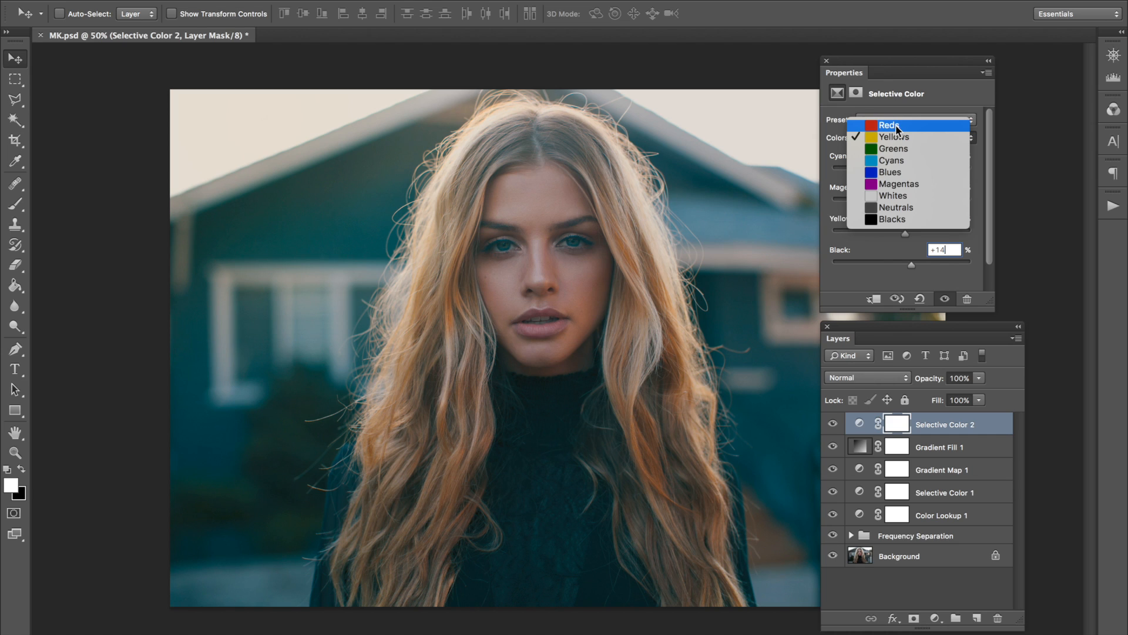
pyautogui.click(896, 126)
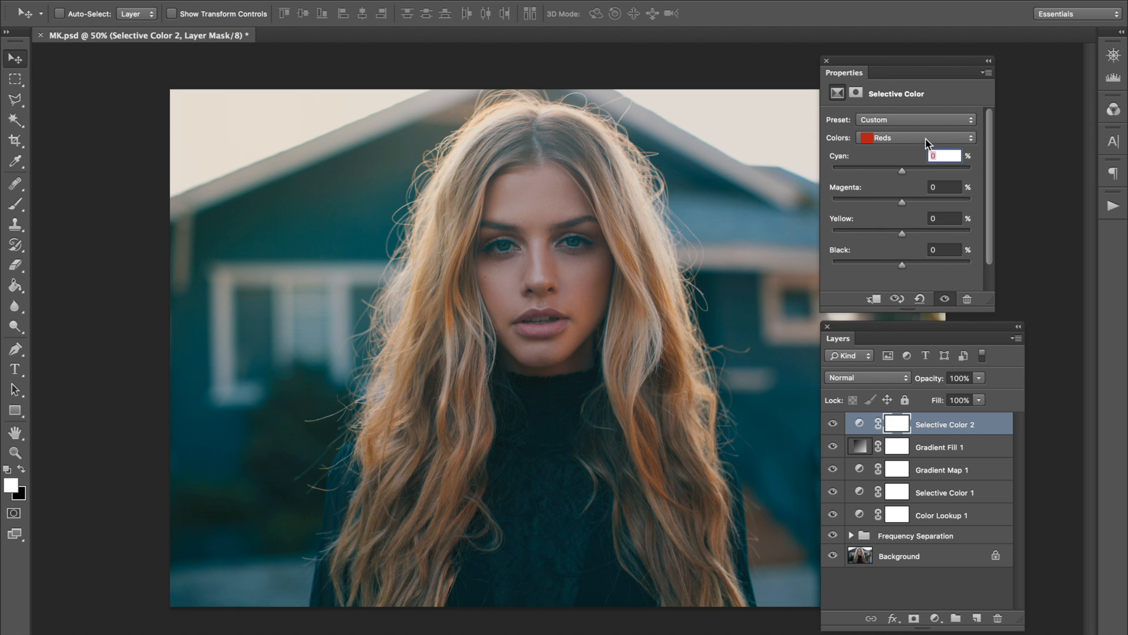
pyautogui.click(928, 138)
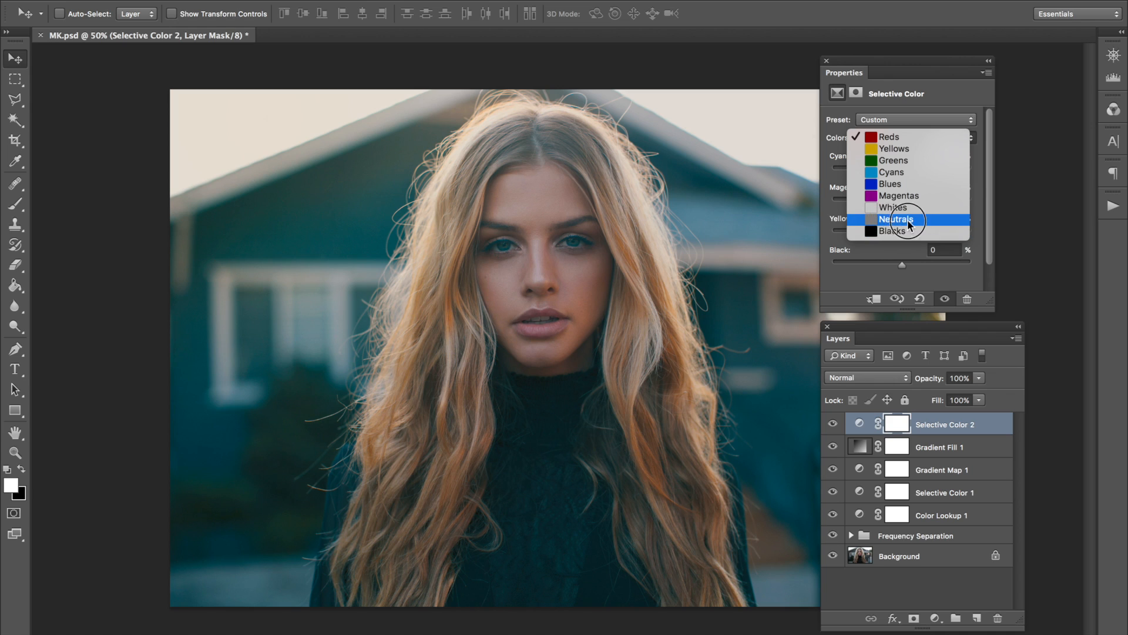
pyautogui.click(922, 138)
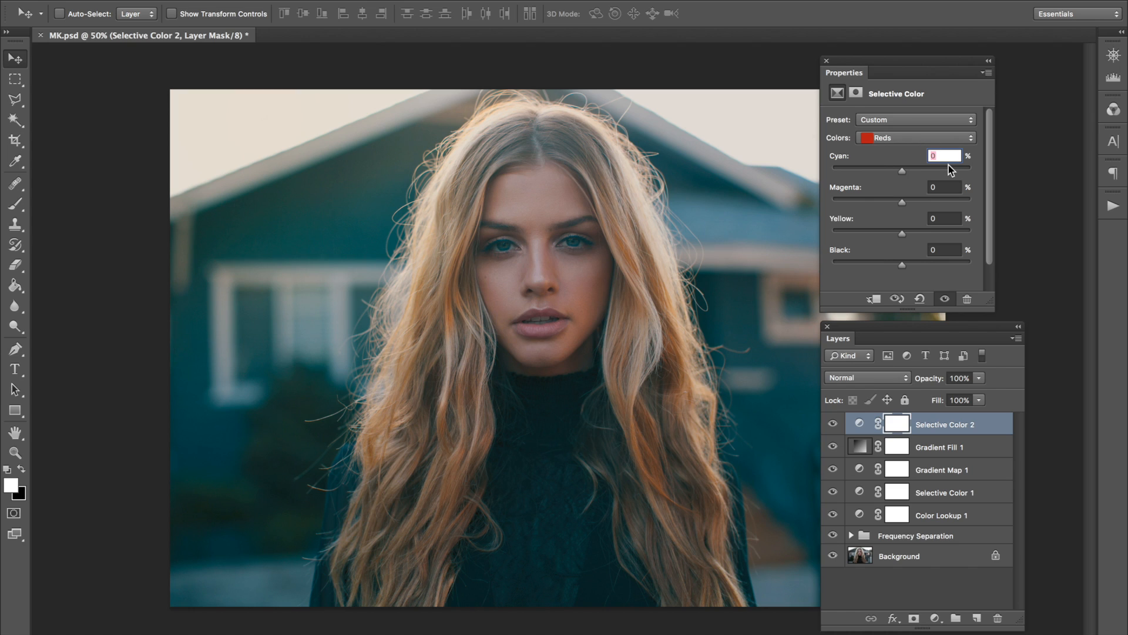
pyautogui.click(947, 219)
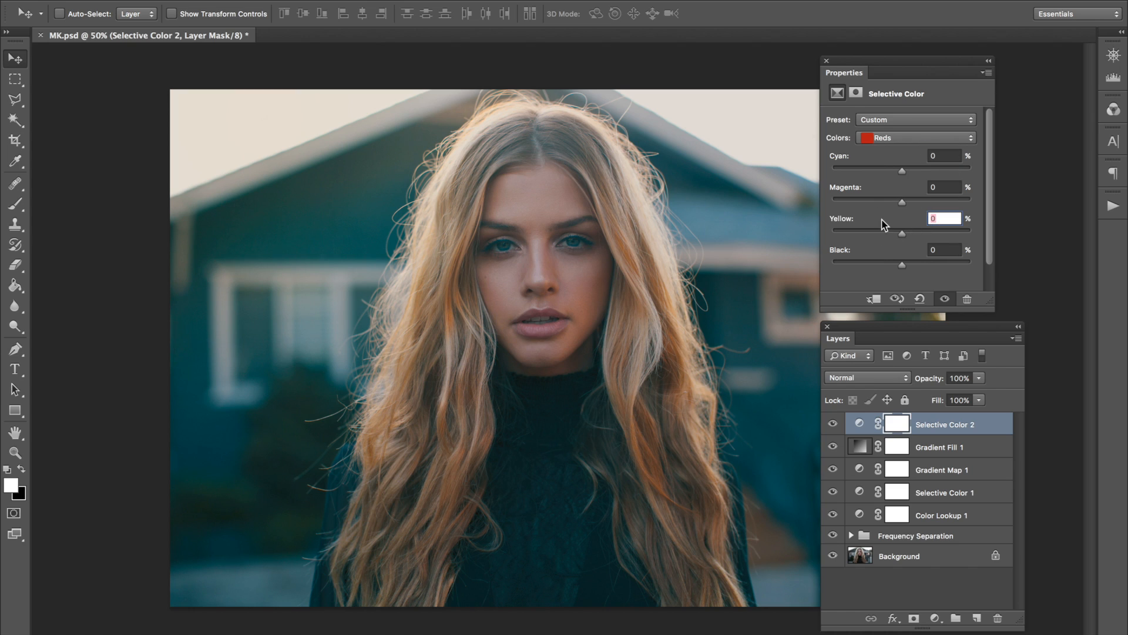
pyautogui.write('1')
pyautogui.click(944, 250)
pyautogui.write('20')
# For the Whites, set Cyan to -2%, Magenta to -4% and Yellow to -1%.
pyautogui.click(887, 137)
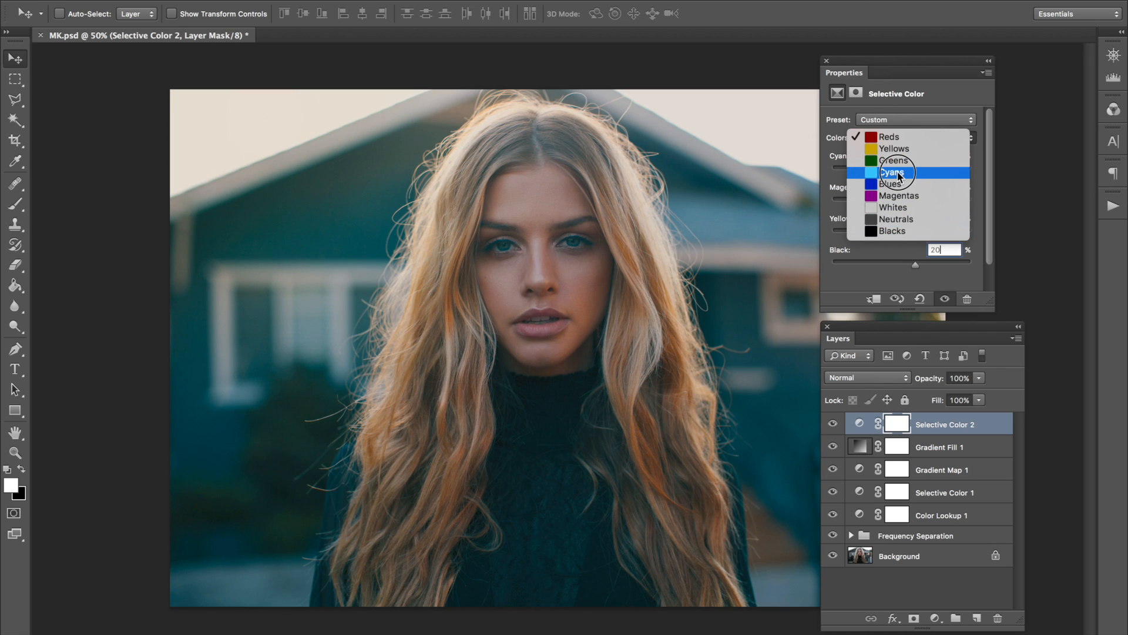
pyautogui.click(893, 207)
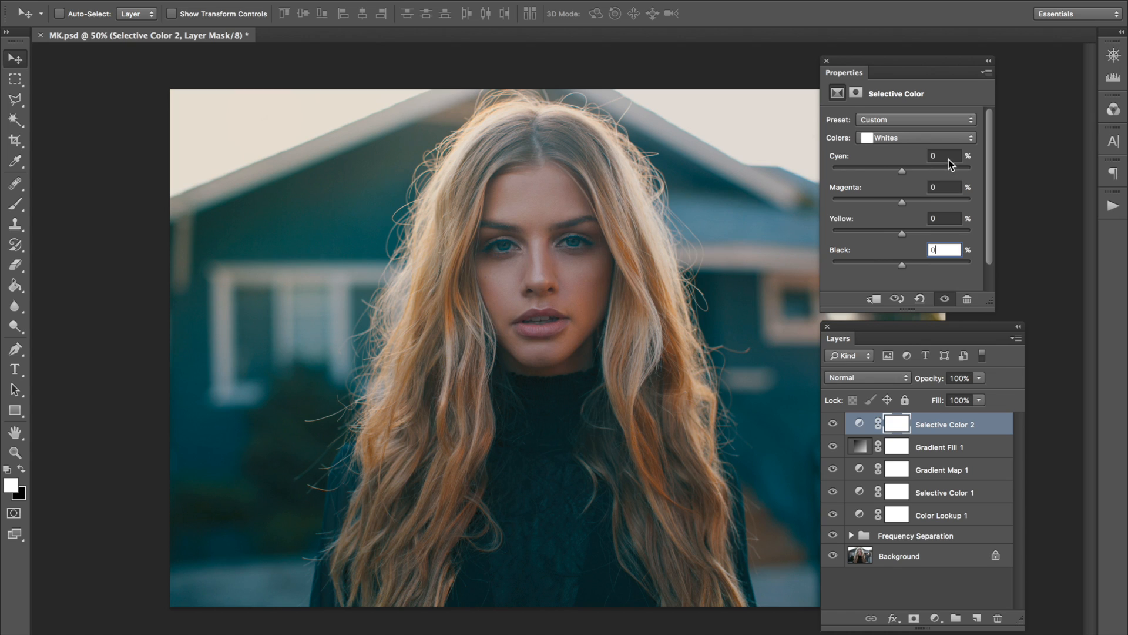
pyautogui.click(946, 156)
pyautogui.write('-2')
pyautogui.press('Tab')
pyautogui.write('-4')
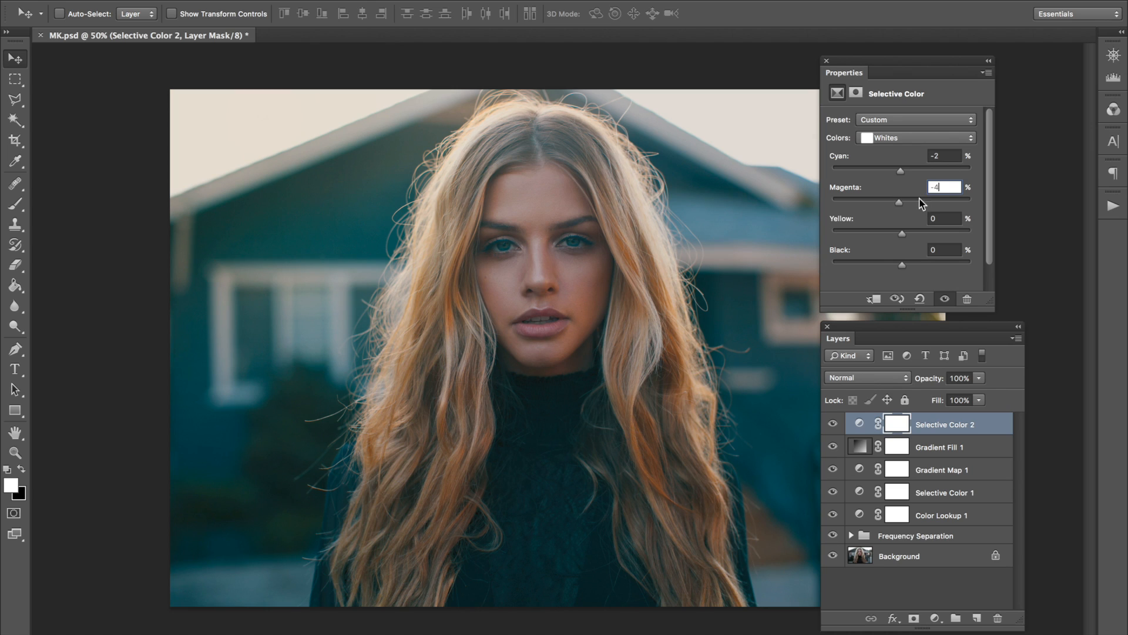
pyautogui.press('Tab')
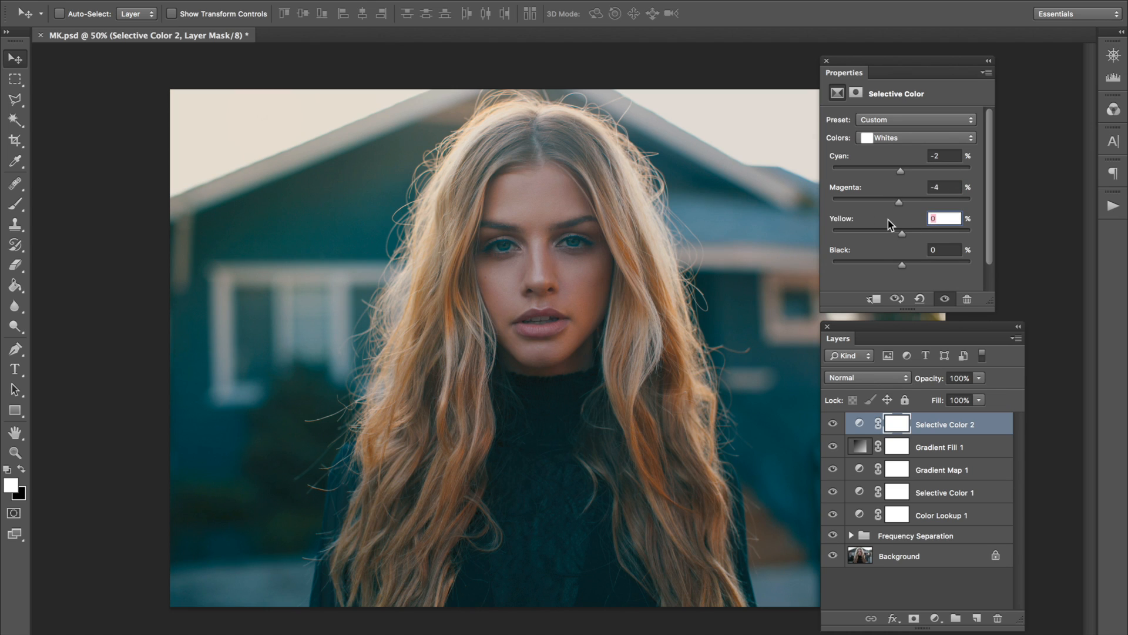
pyautogui.write('-1')
pyautogui.press('Tab')
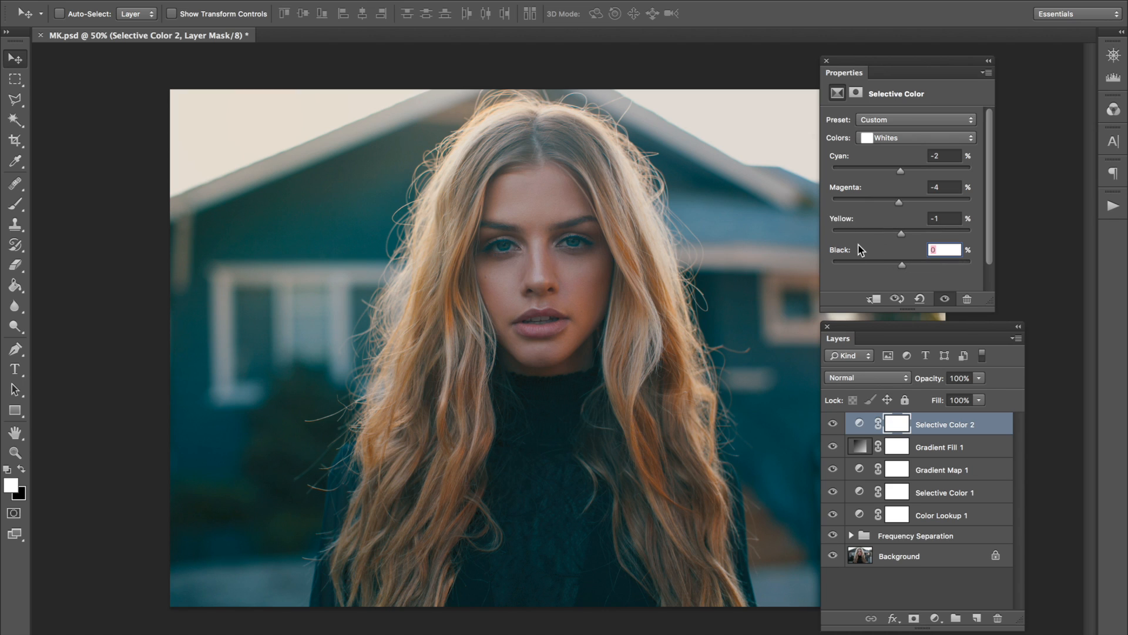
# Set Black to -4% for the Whites, trying stronger slider values and undoing them.
pyautogui.write('-')
pyautogui.moveTo(899, 265); pyautogui.dragTo(969, 270)
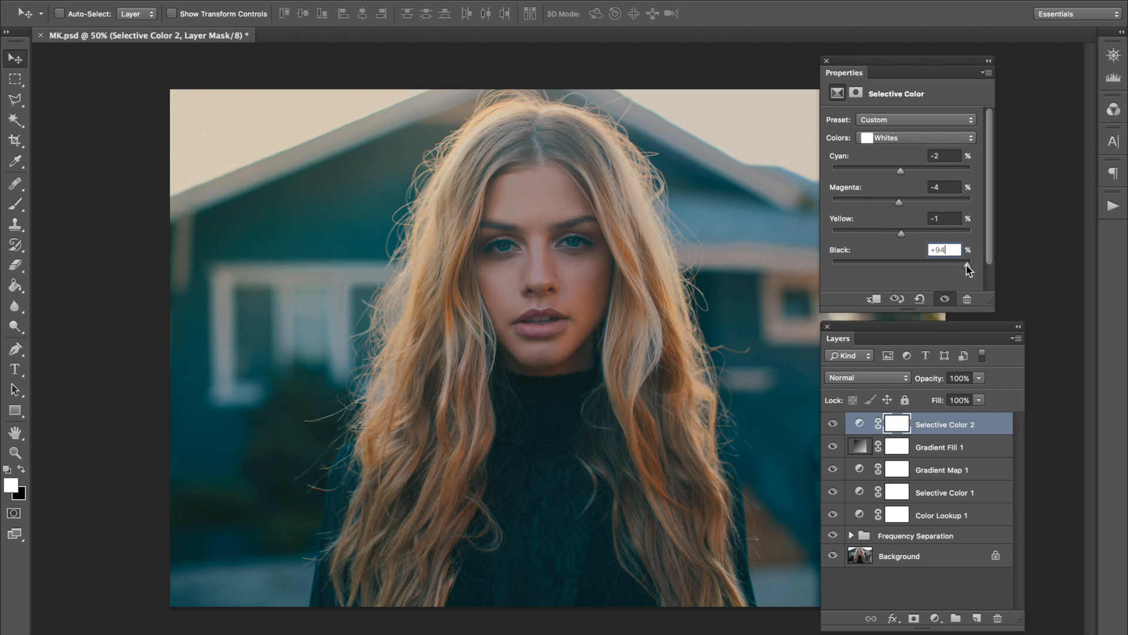
pyautogui.press('super+z')
pyautogui.moveTo(933, 230); pyautogui.dragTo(771, 236)
pyautogui.press('super+z')
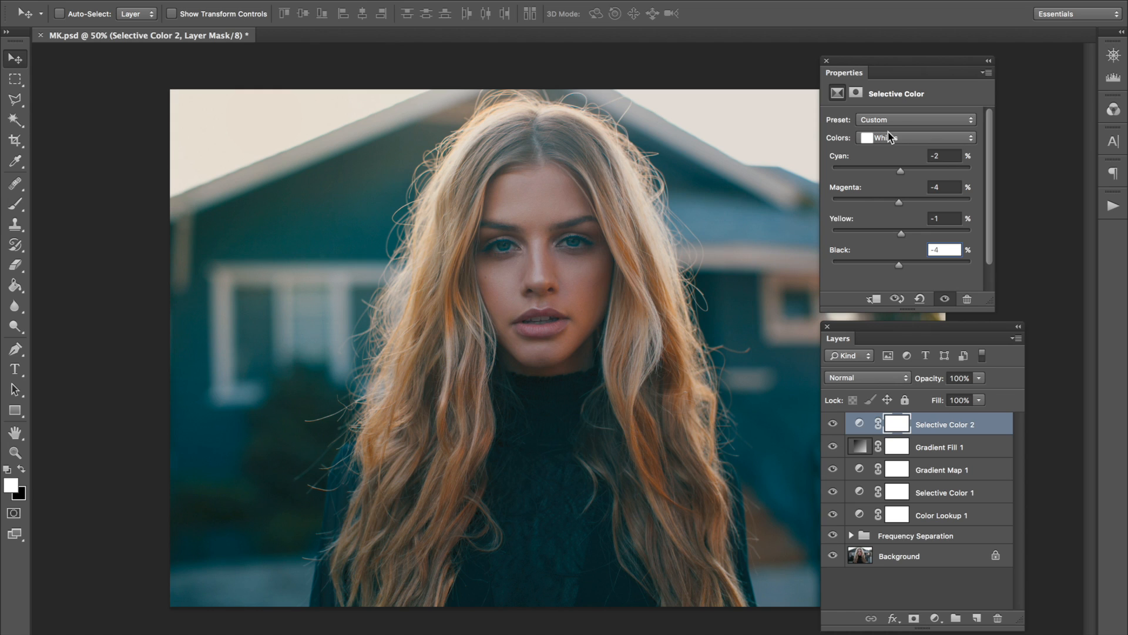
# For the Neutrals in the Selective Color adjustment, set Cyan to +1% and Magenta to +3%.
pyautogui.click(899, 137)
pyautogui.click(898, 148)
pyautogui.press('Tab')
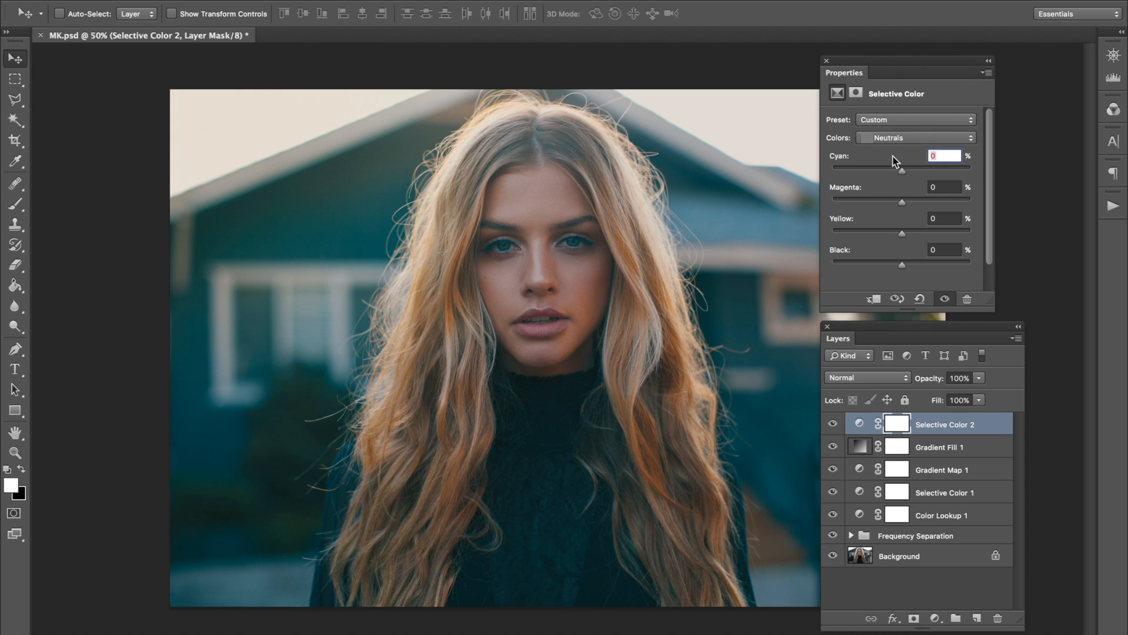
pyautogui.write('1')
pyautogui.click(940, 187)
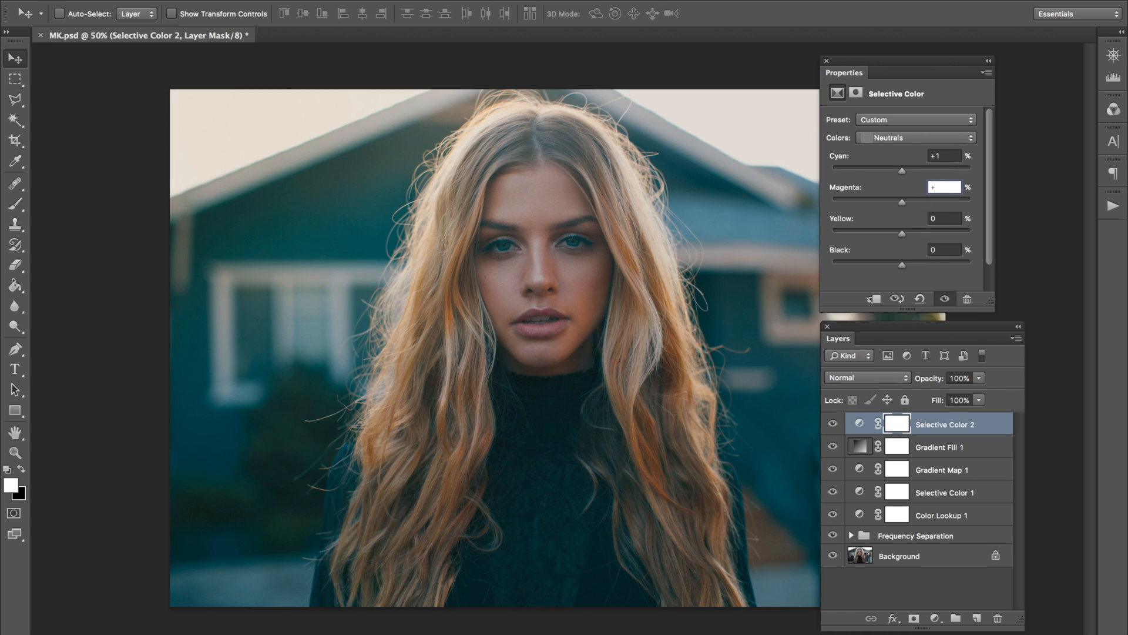
pyautogui.write('+3')
pyautogui.press('Tab')
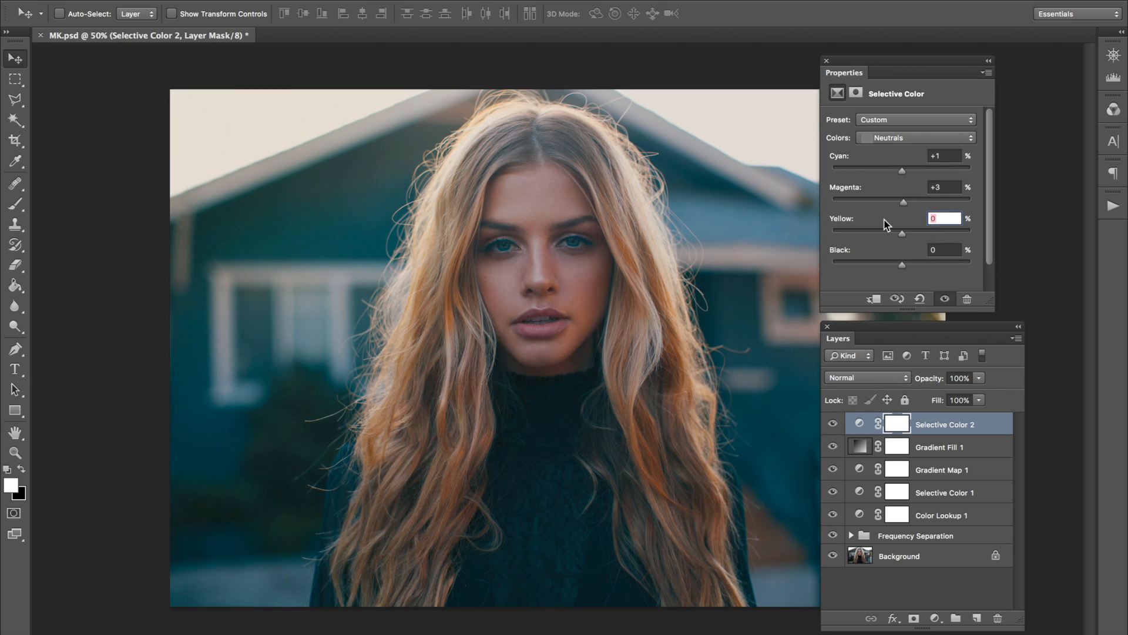
# For the Neutrals in the Selective Color adjustment, set Yellow to +3% and Black to +8%.
pyautogui.write('+3')
pyautogui.press('Tab')
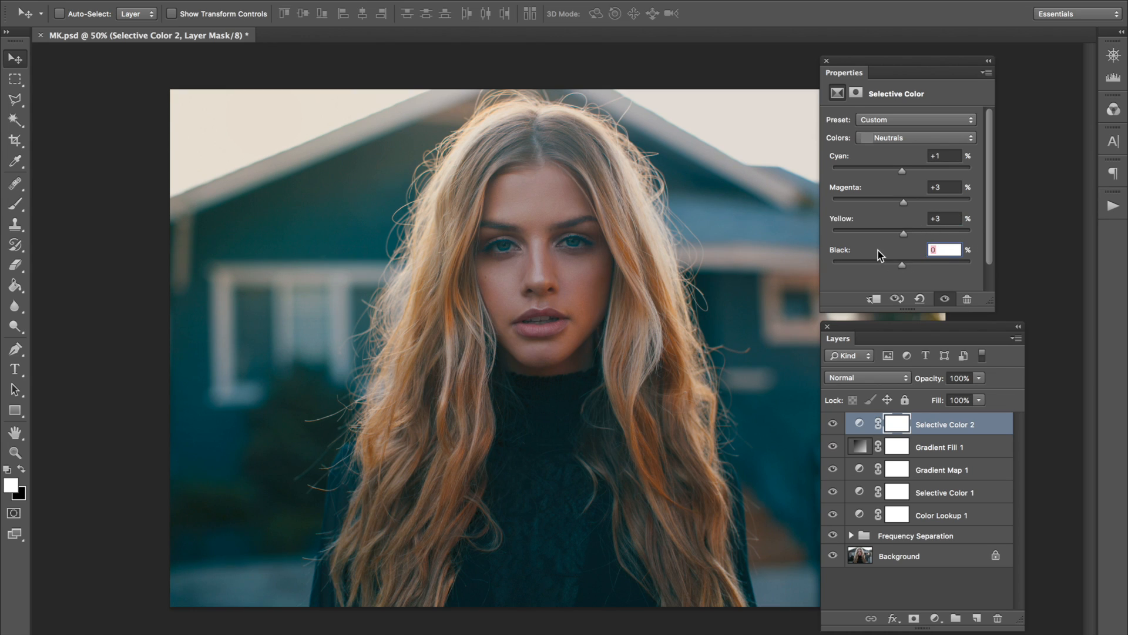
pyautogui.write('+8')
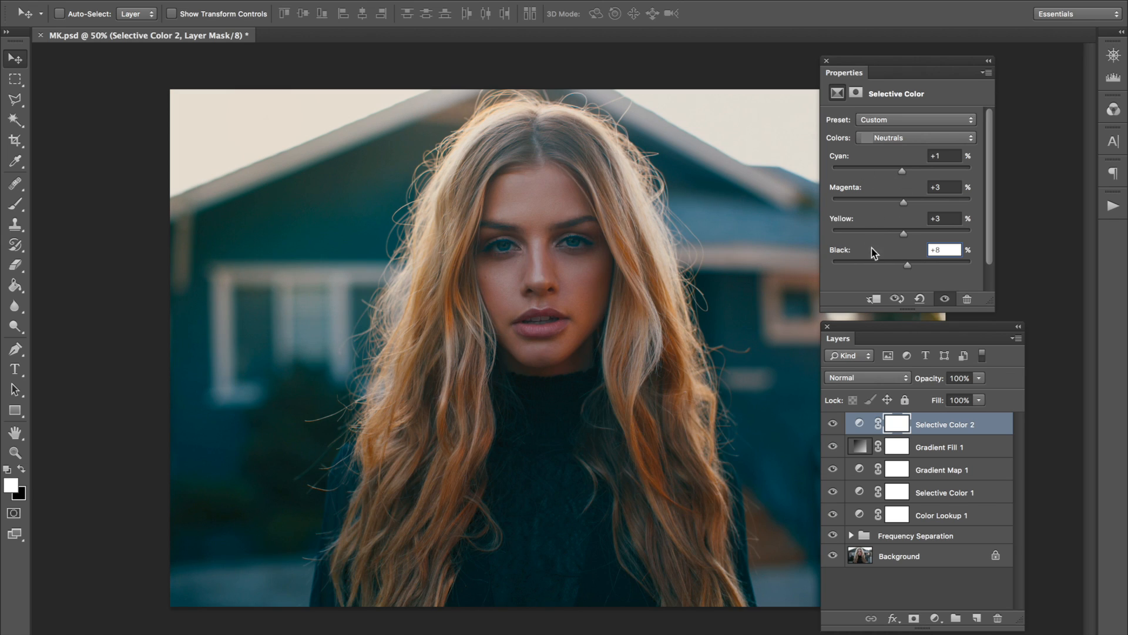
pyautogui.moveTo(907, 265)
pyautogui.mouseDown()
pyautogui.moveTo(942, 266)
pyautogui.moveTo(908, 265)
pyautogui.mouseUp()
# For the Blacks in the same adjustment, try a strong Magenta shift and undo it, and set Cyan to -5% and Magenta to +5%.
pyautogui.click(899, 139)
pyautogui.click(897, 150)
pyautogui.moveTo(914, 201)
pyautogui.mouseDown()
pyautogui.moveTo(964, 202)
pyautogui.moveTo(911, 204)
pyautogui.moveTo(935, 210)
pyautogui.mouseUp()
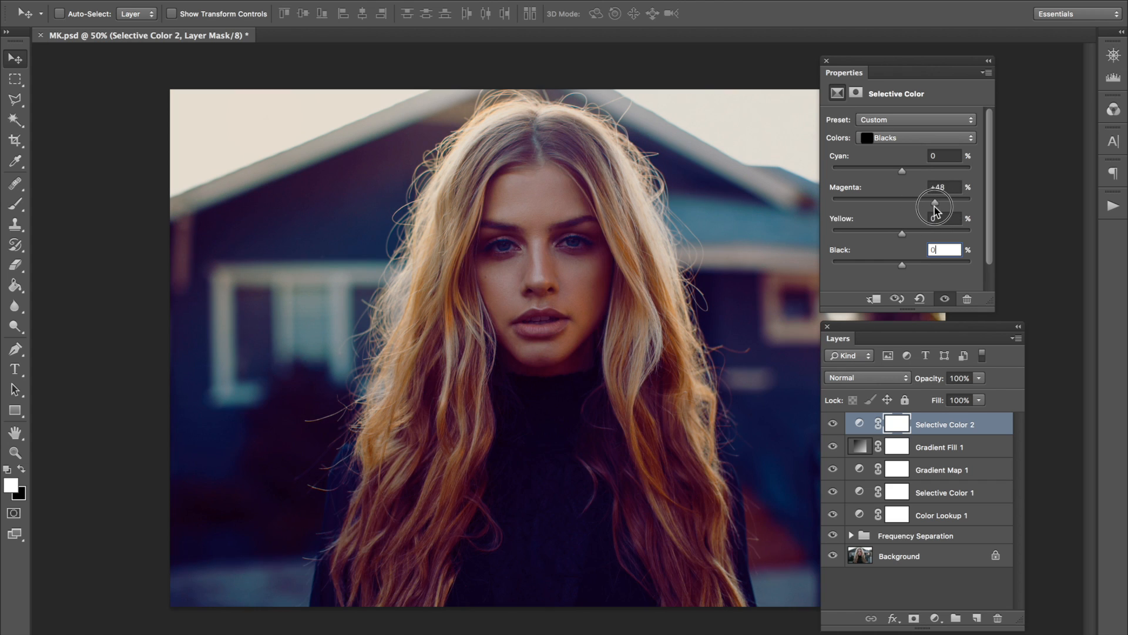
pyautogui.press('super+z')
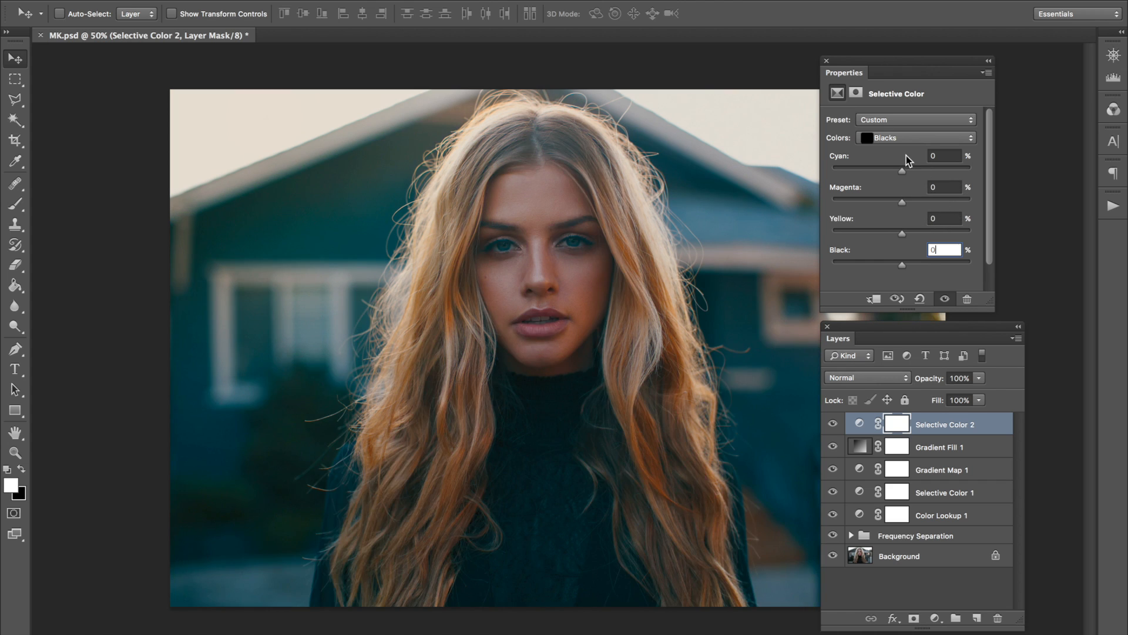
pyautogui.click(948, 156)
pyautogui.write('-')
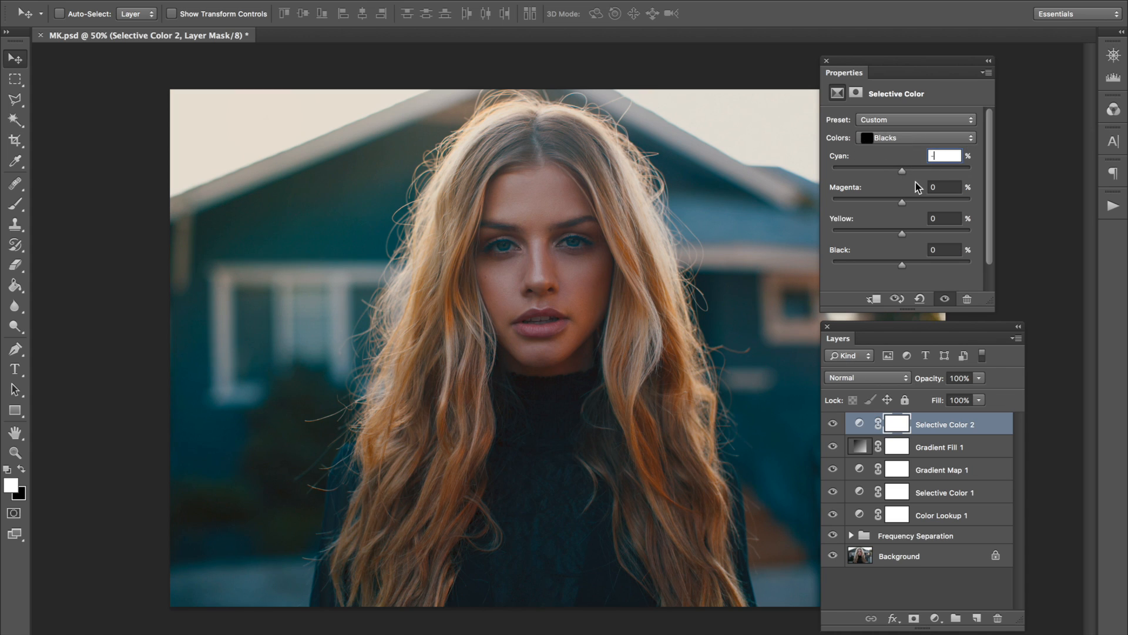
pyautogui.write('5')
pyautogui.press('Tab')
pyautogui.write('+5')
pyautogui.press('Tab')
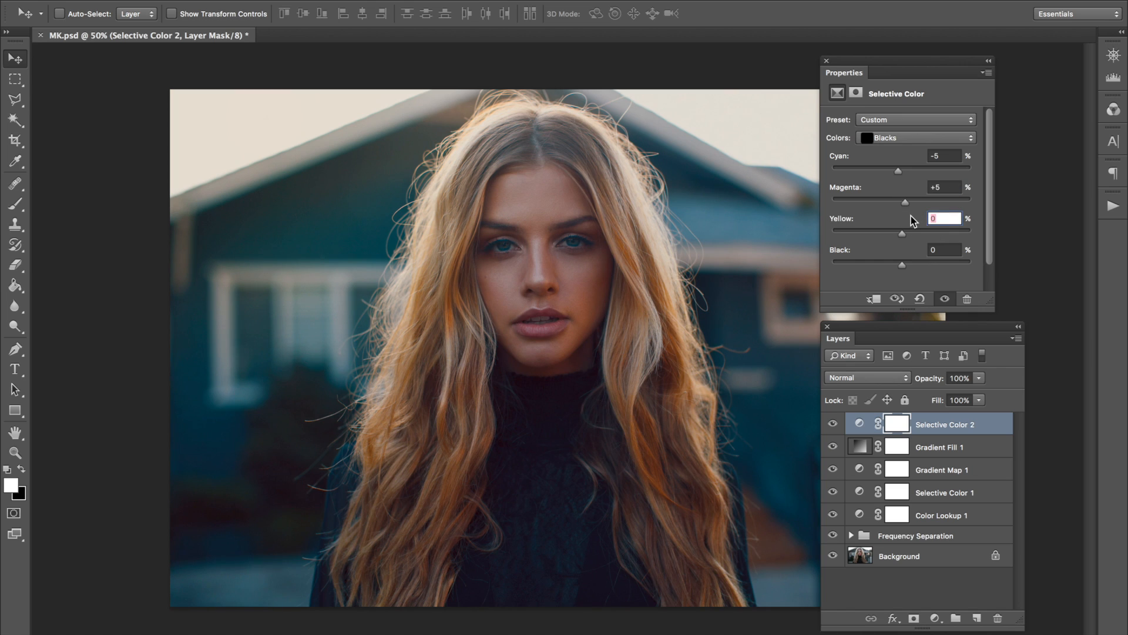
# Set both Yellow and Black to +1% for the Blacks.
pyautogui.write('+1')
pyautogui.press('Tab')
pyautogui.write('+1')
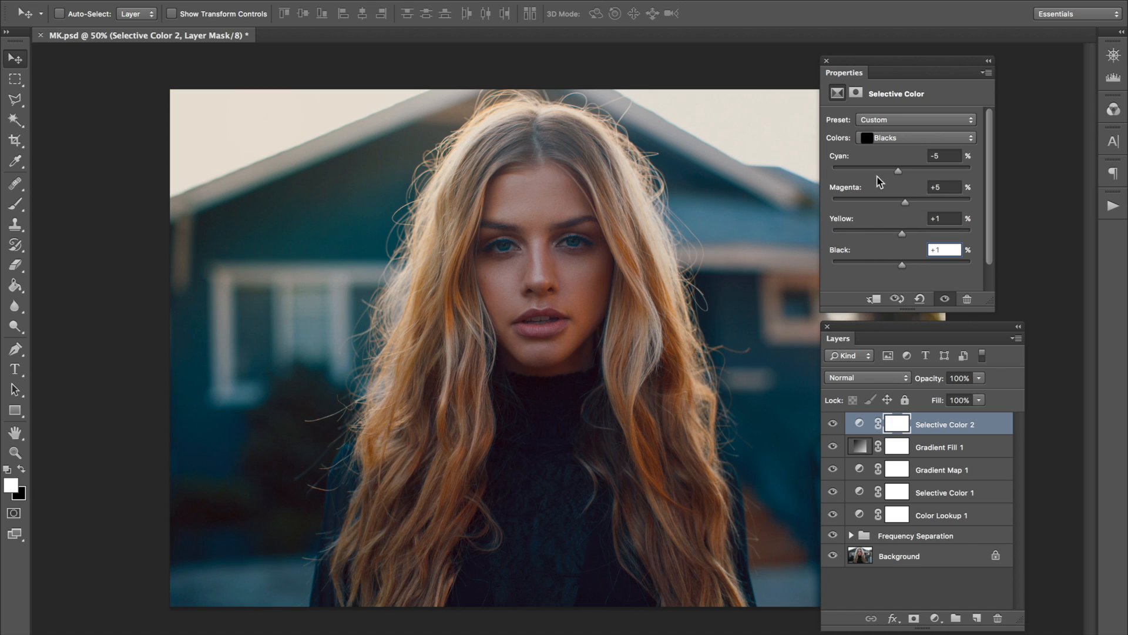
# Try stronger Cyan and Magenta values for the Blacks to see the color shift, and undo them.
pyautogui.moveTo(873, 171); pyautogui.dragTo(935, 175)
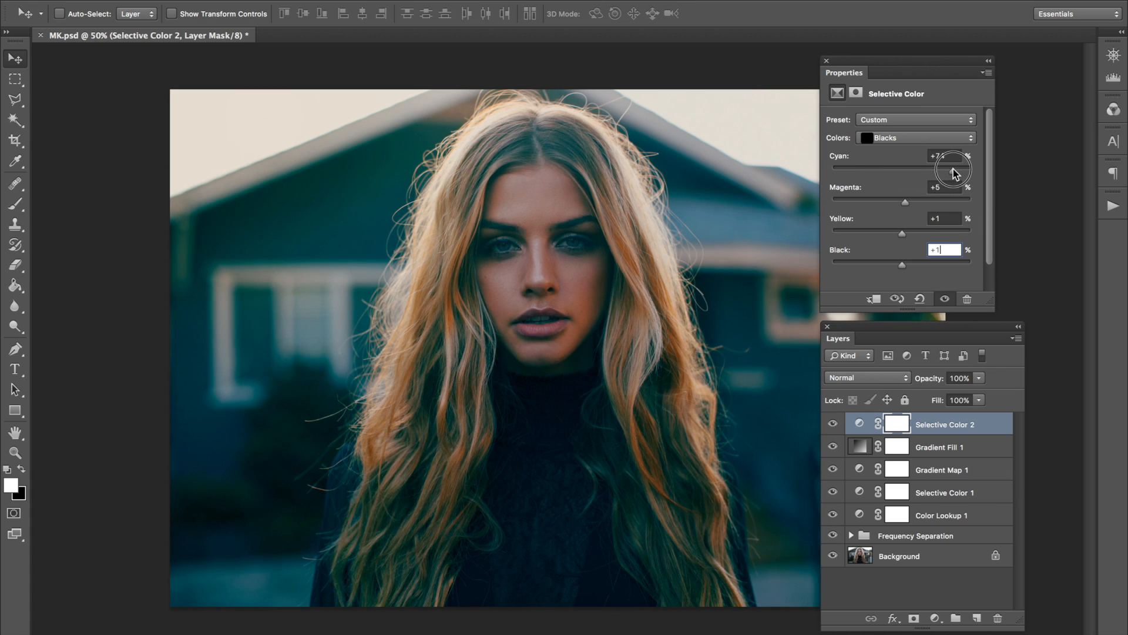
pyautogui.moveTo(953, 168); pyautogui.dragTo(921, 205)
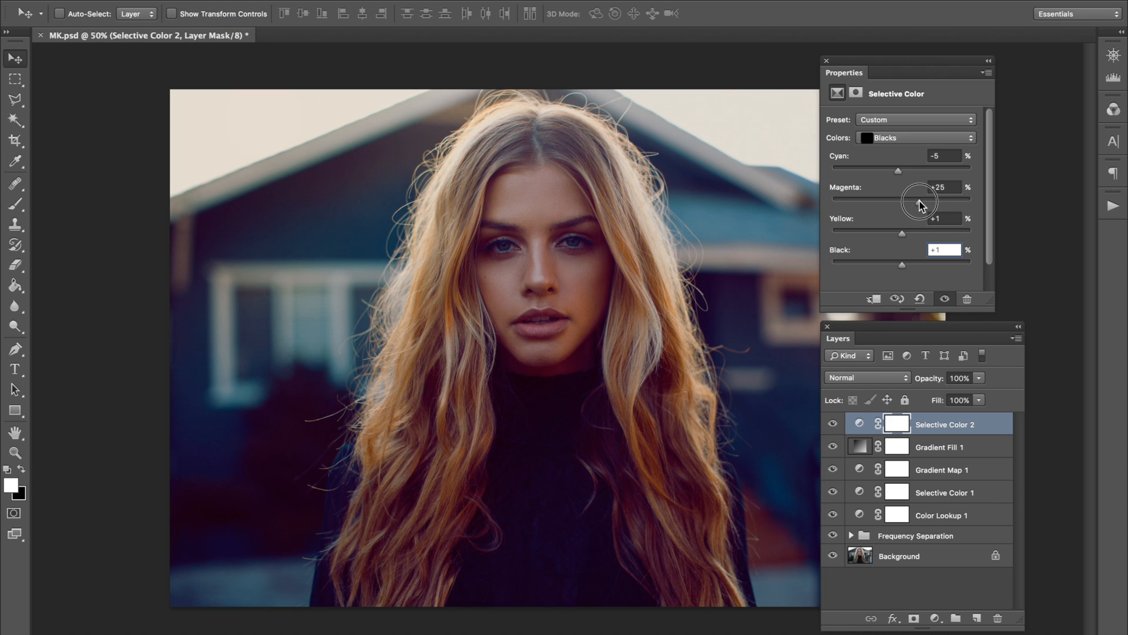
pyautogui.moveTo(920, 206); pyautogui.dragTo(916, 206)
pyautogui.press('super+z')
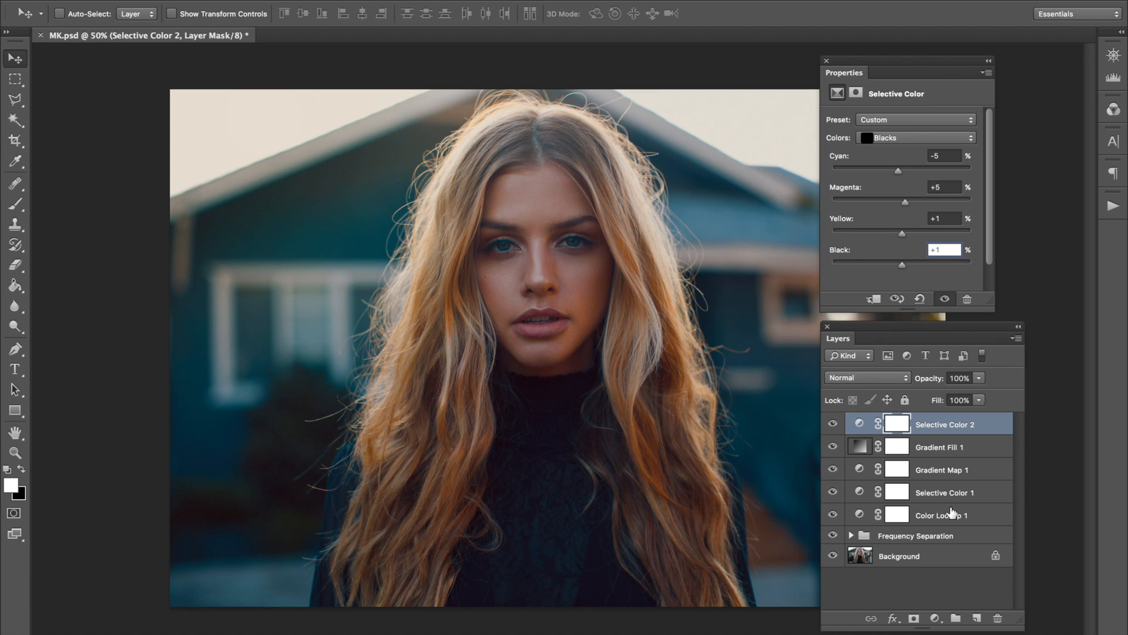
# Slightly lower the opacity of the Selective Color 2 layer and add a Curves adjustment layer above it.
pyautogui.click(932, 381)
pyautogui.moveTo(933, 382); pyautogui.dragTo(920, 383)
pyautogui.moveTo(253, 2); pyautogui.dragTo(461, 162)
pyautogui.press('Return')
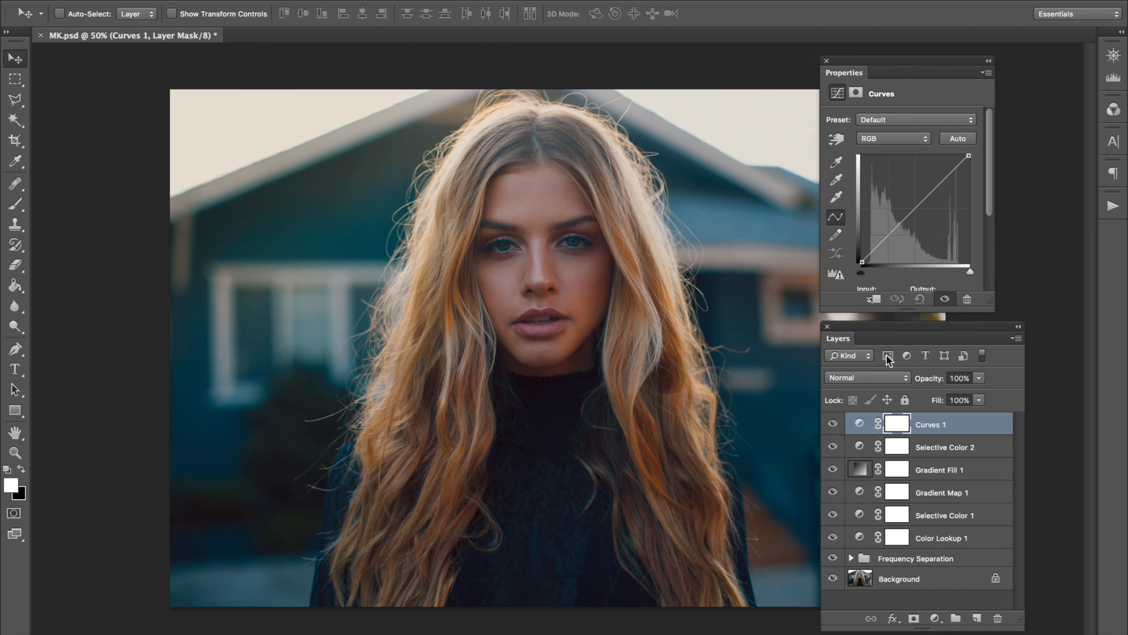
# Lift the RGB curve's black point slightly, place shadow, midtone and highlight points along the curve, and compare with the adjustment hidden.
pyautogui.moveTo(862, 263); pyautogui.dragTo(876, 244)
pyautogui.moveTo(901, 218); pyautogui.dragTo(970, 157)
pyautogui.moveTo(903, 216); pyautogui.dragTo(900, 219)
pyautogui.moveTo(935, 182); pyautogui.dragTo(935, 186)
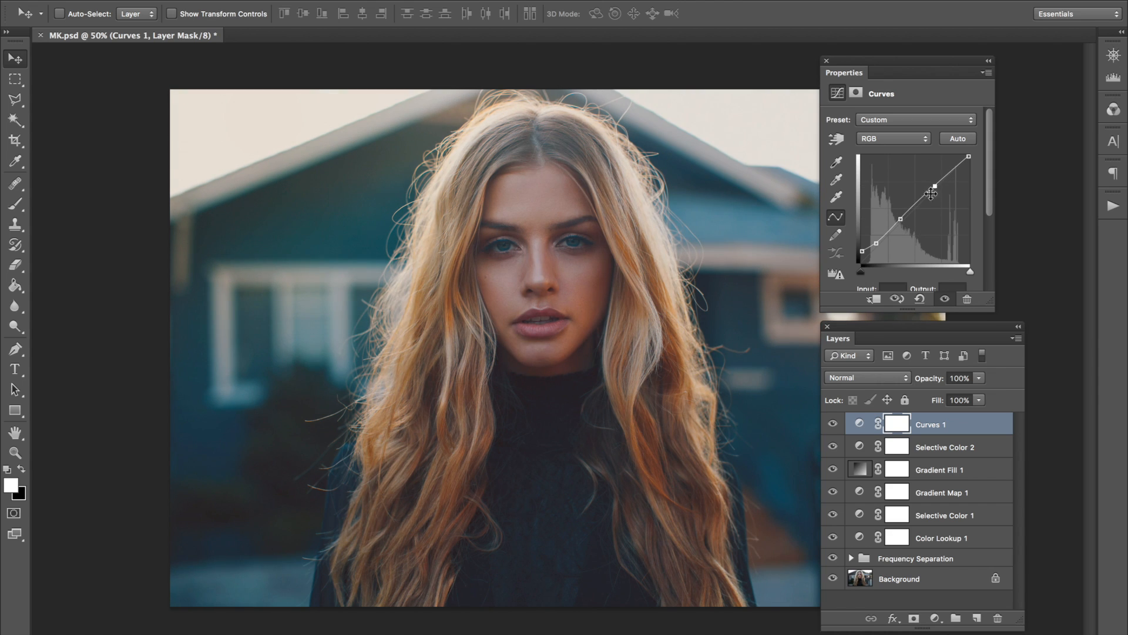
pyautogui.moveTo(876, 243); pyautogui.dragTo(904, 218)
pyautogui.moveTo(862, 254); pyautogui.dragTo(879, 242)
pyautogui.click(833, 425)
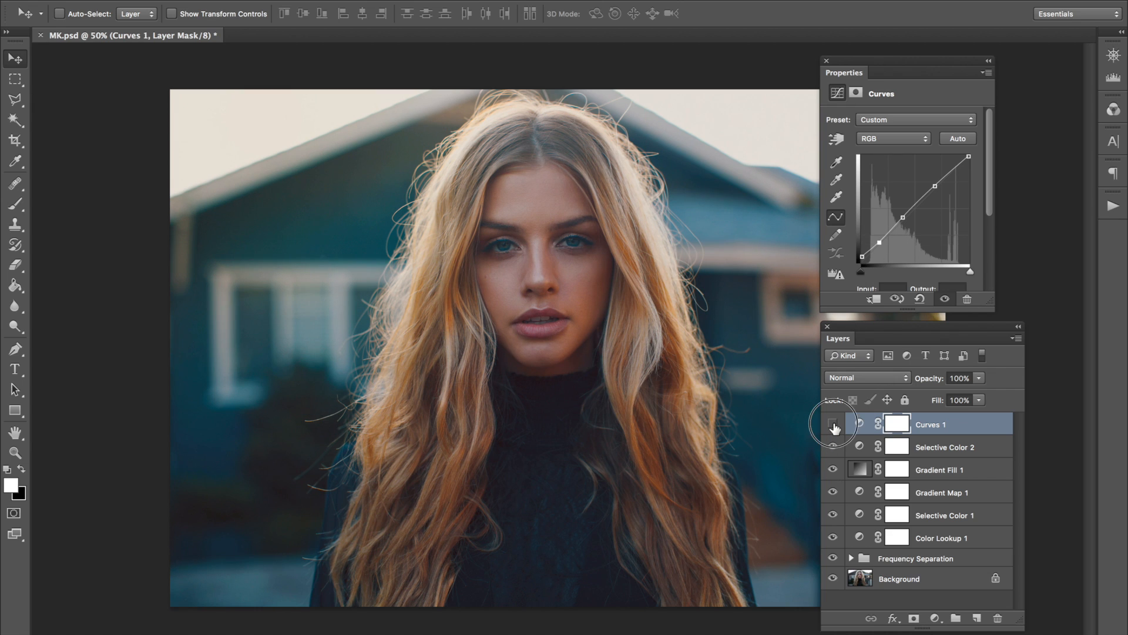
pyautogui.click(834, 425)
# Raise the curve's highlight point slightly, fine-tune the shadow and black points, and compare the image with and without the Curves layer.
pyautogui.click(936, 187)
pyautogui.moveTo(936, 186); pyautogui.dragTo(934, 186)
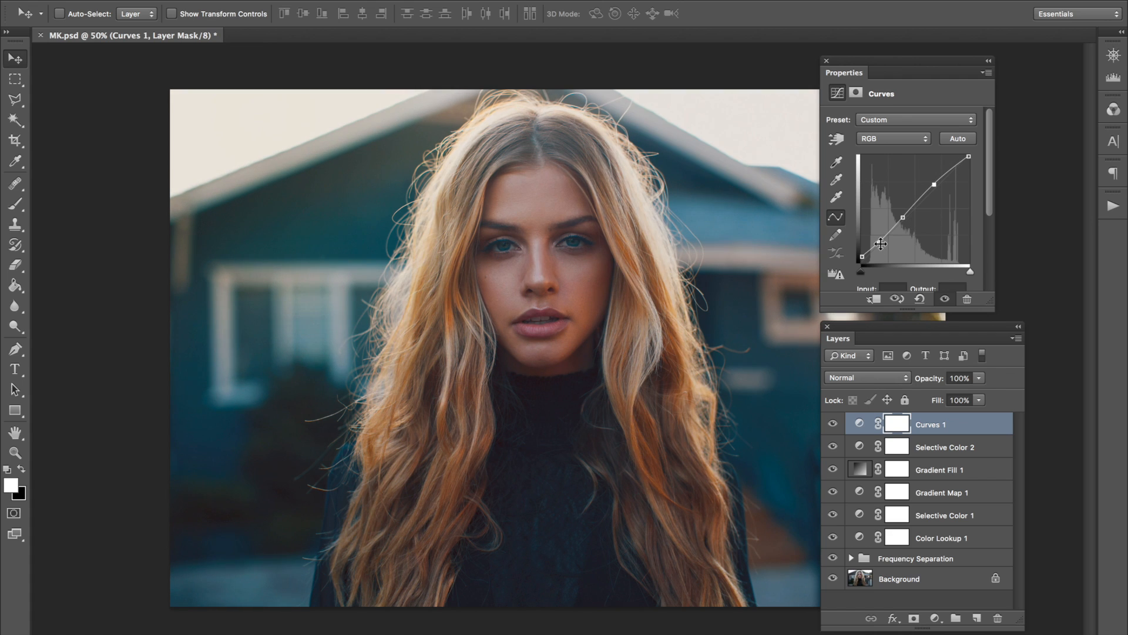
pyautogui.click(880, 243)
pyautogui.click(862, 257)
pyautogui.click(833, 424)
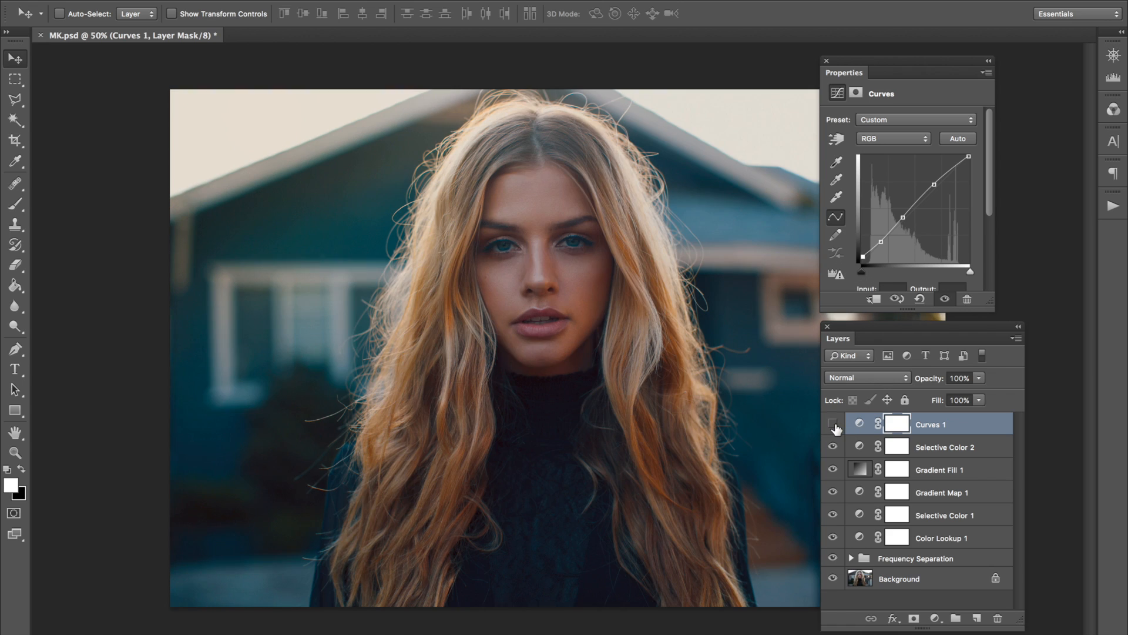
pyautogui.click(833, 424)
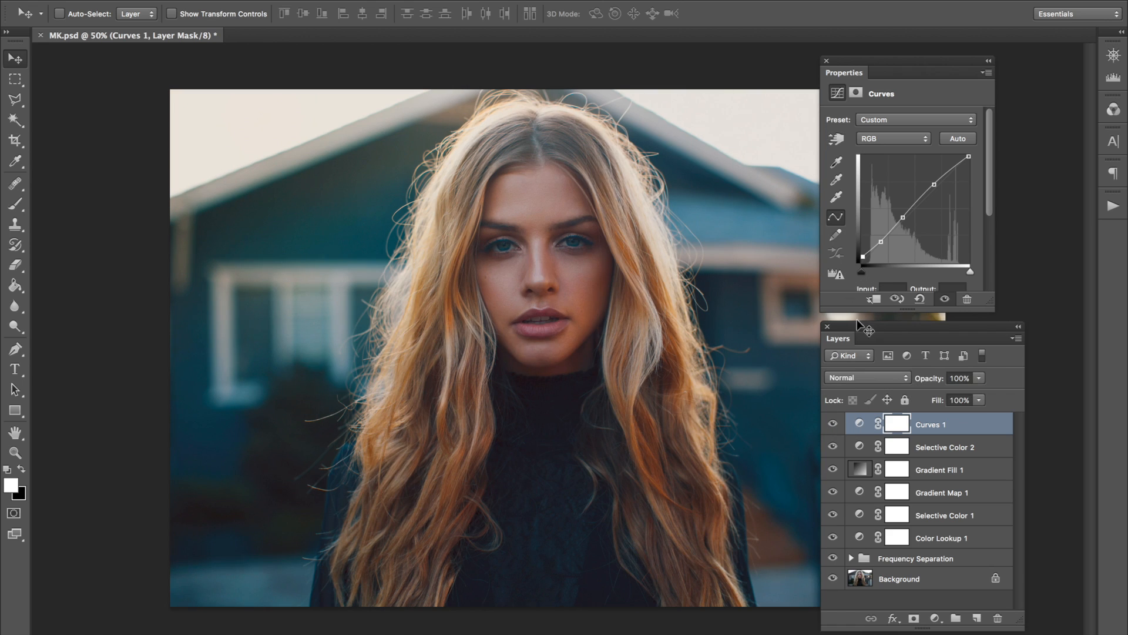
pyautogui.click(833, 424)
pyautogui.click(833, 423)
pyautogui.click(833, 423)
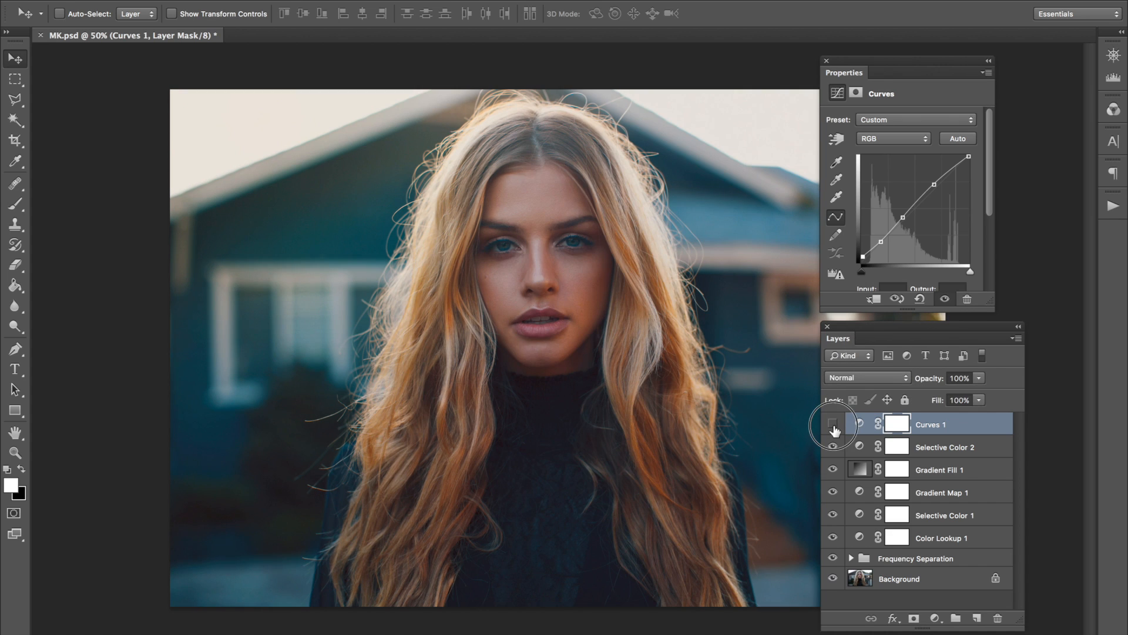
pyautogui.click(833, 423)
# Add a deeper shadow point to the curve, refine the shadow, midtone and highlight points, and set the Curves layer's opacity to 62%.
pyautogui.click(883, 248)
pyautogui.click(875, 254)
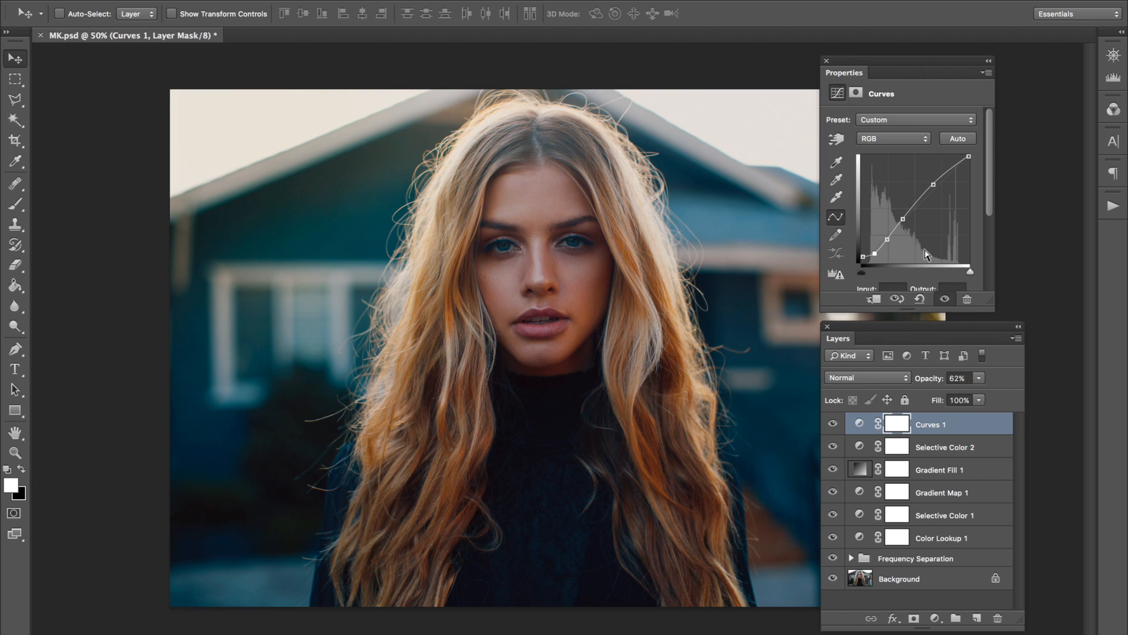
pyautogui.click(886, 243)
pyautogui.click(934, 186)
pyautogui.moveTo(935, 187); pyautogui.dragTo(932, 183)
pyautogui.click(904, 221)
# Add a Vibrance adjustment layer, set Vibrance to +12, and compare the image with and without it.
pyautogui.click(244, 1)
pyautogui.moveTo(358, 127)
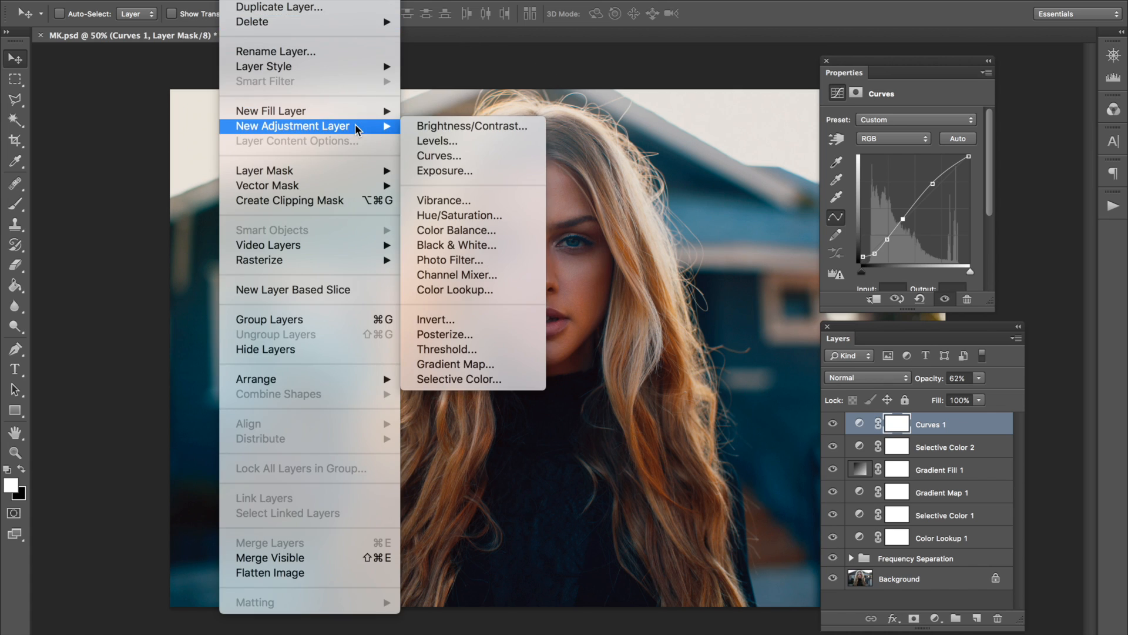
pyautogui.click(480, 199)
pyautogui.press('Return')
pyautogui.click(910, 134)
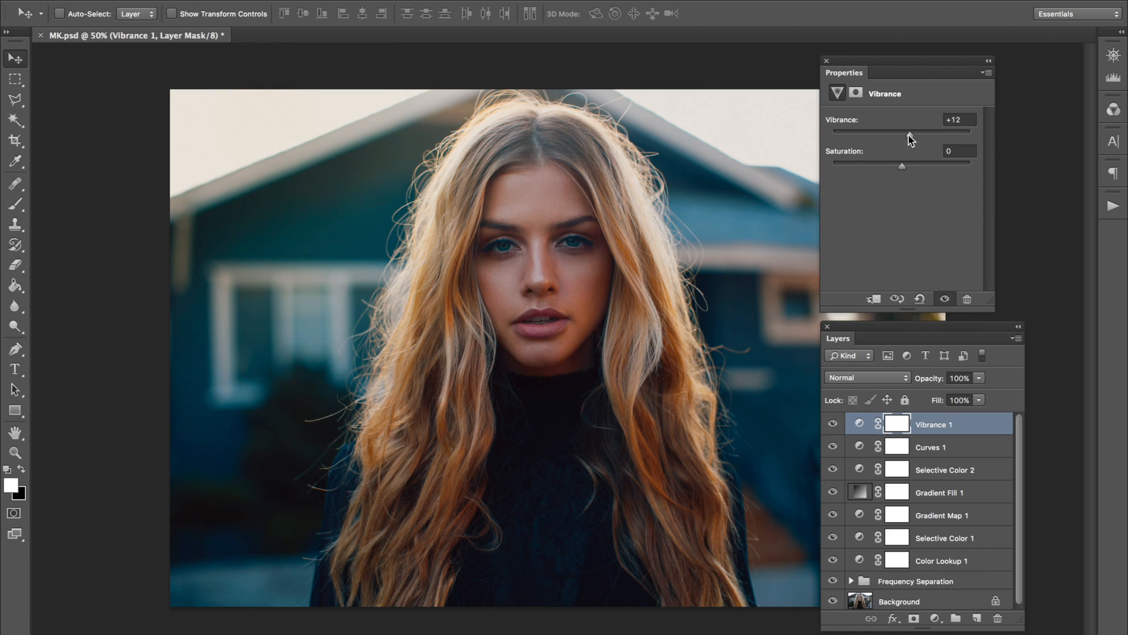
pyautogui.click(834, 424)
pyautogui.click(838, 425)
# Select all the grading layers from Vibrance 1 down to Color Lookup 1 and group them.
pyautogui.scroll(-1, 942, 546)
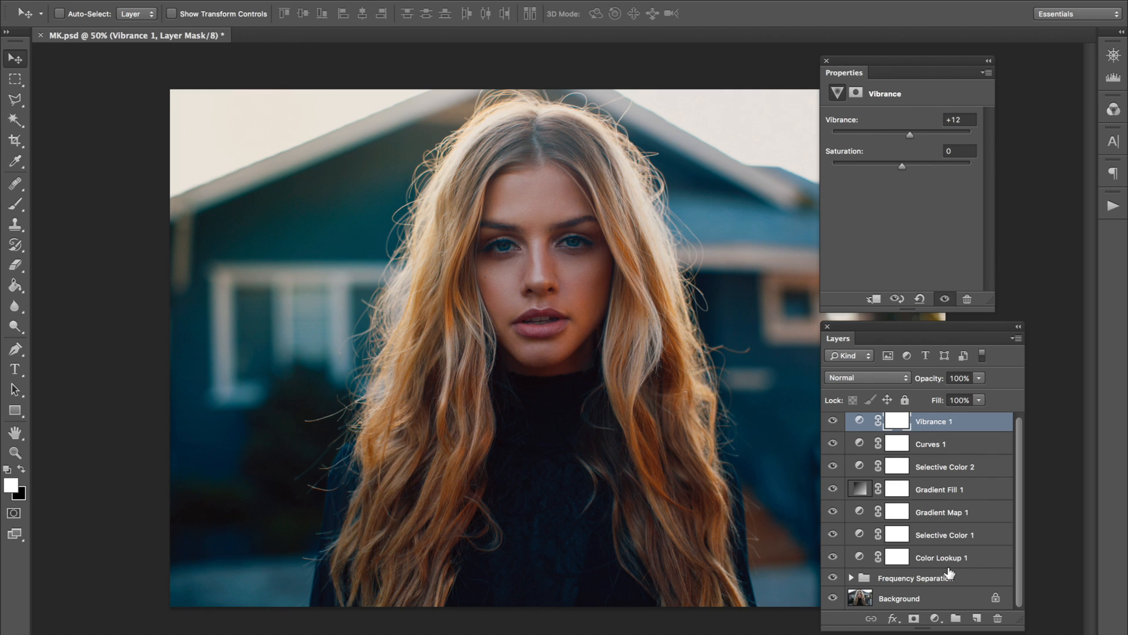
pyautogui.keyDown('shift'); pyautogui.click(947, 561); pyautogui.keyUp('shift')
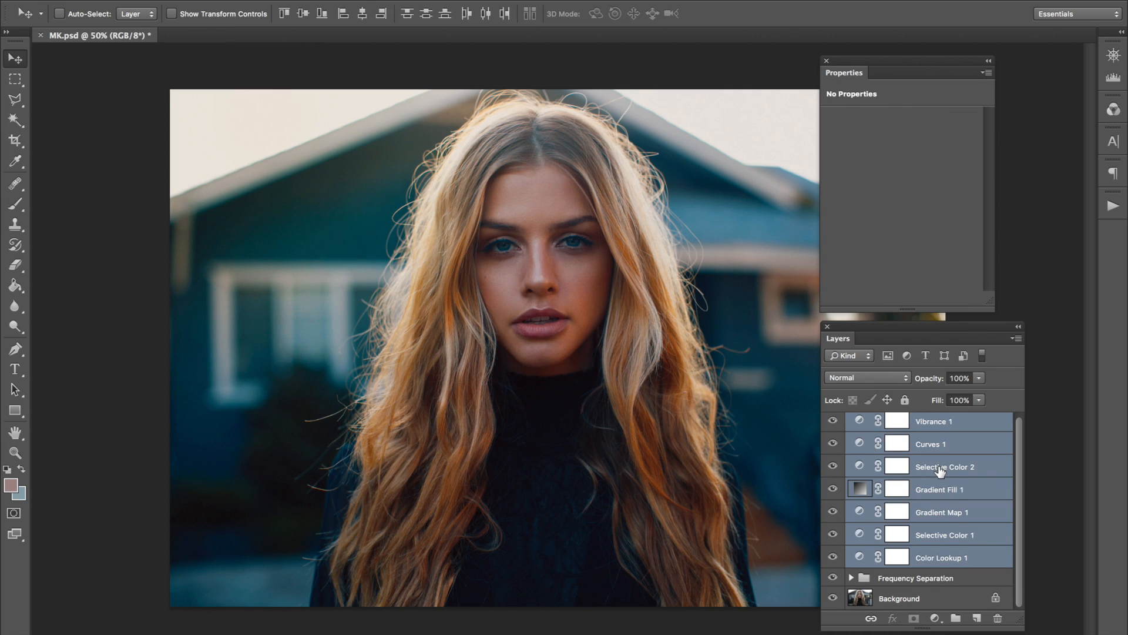
pyautogui.scroll(1, 941, 471)
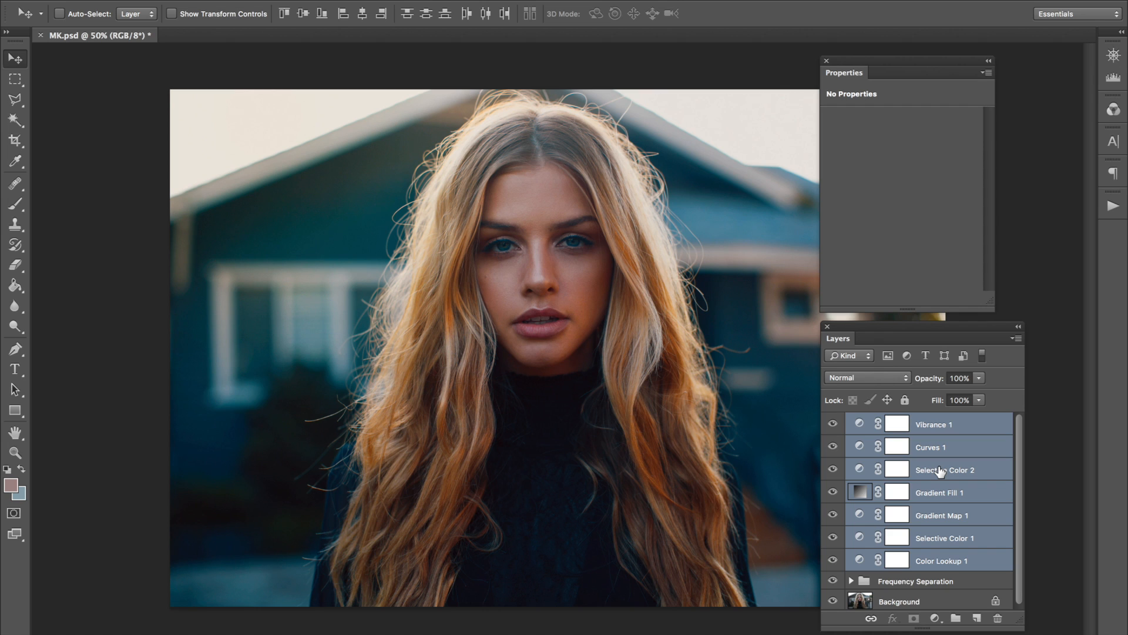
pyautogui.hotkey('ctrl', 'g')
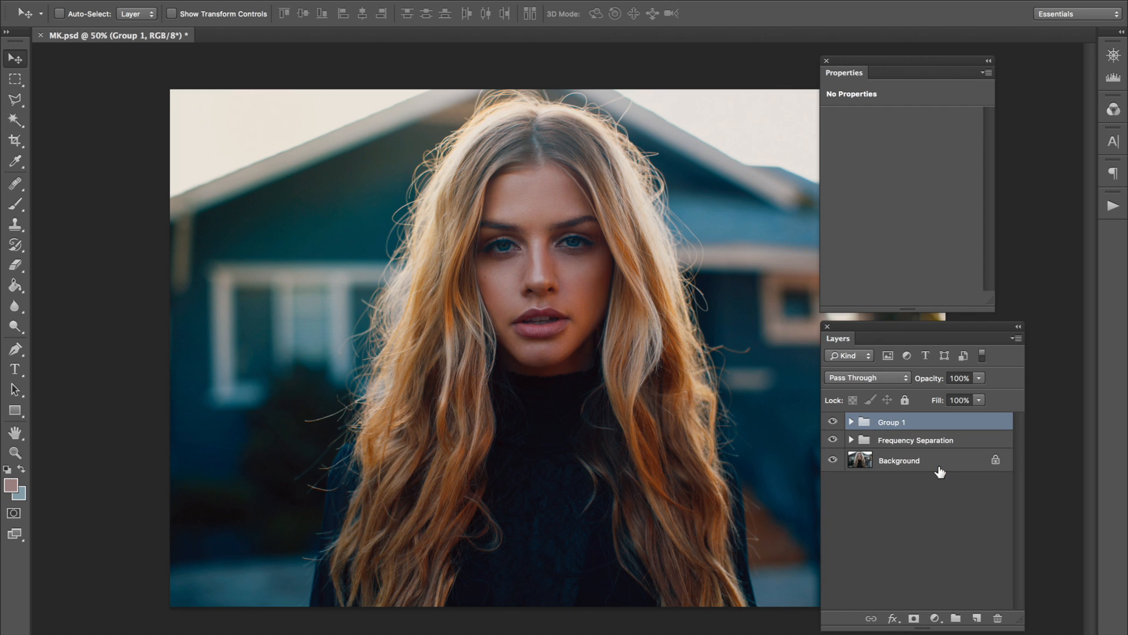
# Uncover more of the photo, compare it with and without the grading group, and save the document.
pyautogui.moveTo(856, 339); pyautogui.dragTo(888, 340)
pyautogui.moveTo(856, 73); pyautogui.dragTo(887, 70)
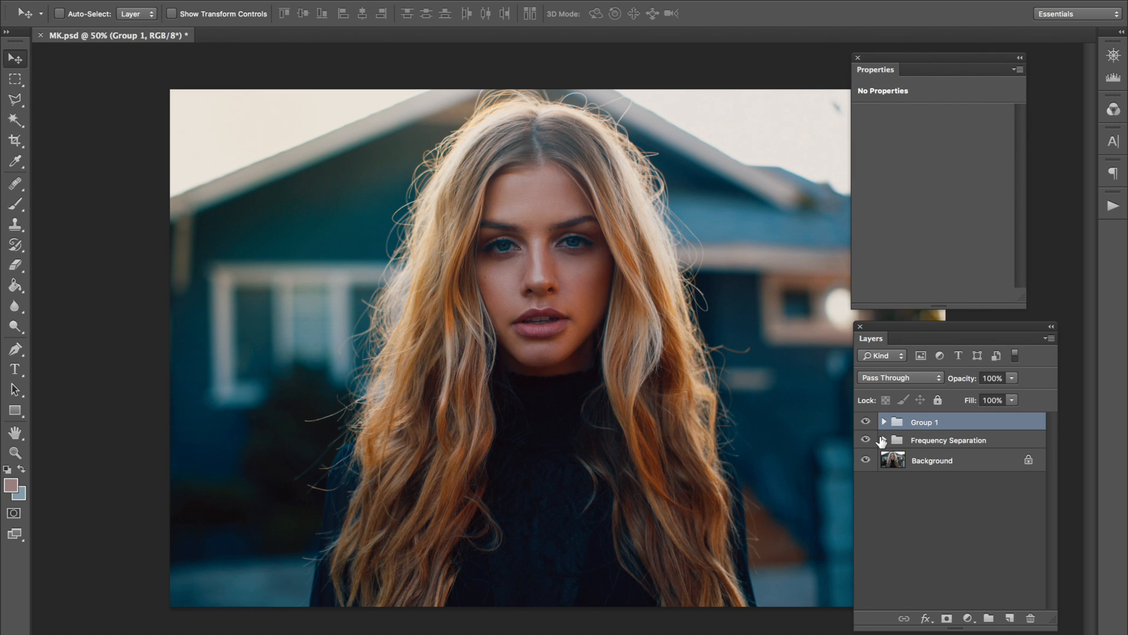
pyautogui.click(865, 421)
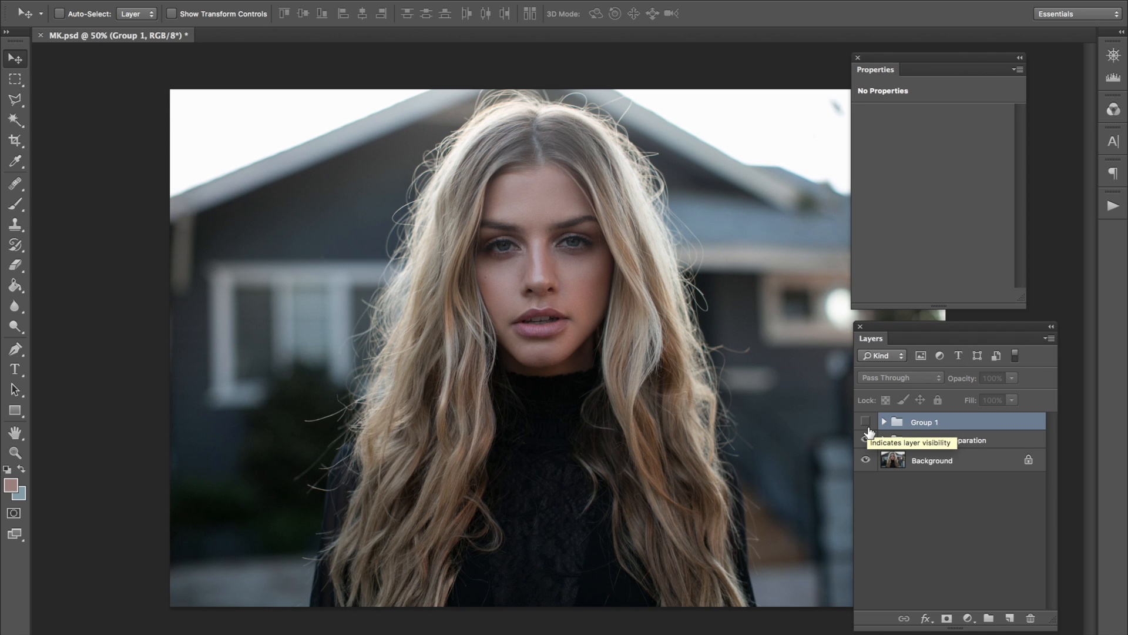
pyautogui.click(868, 426)
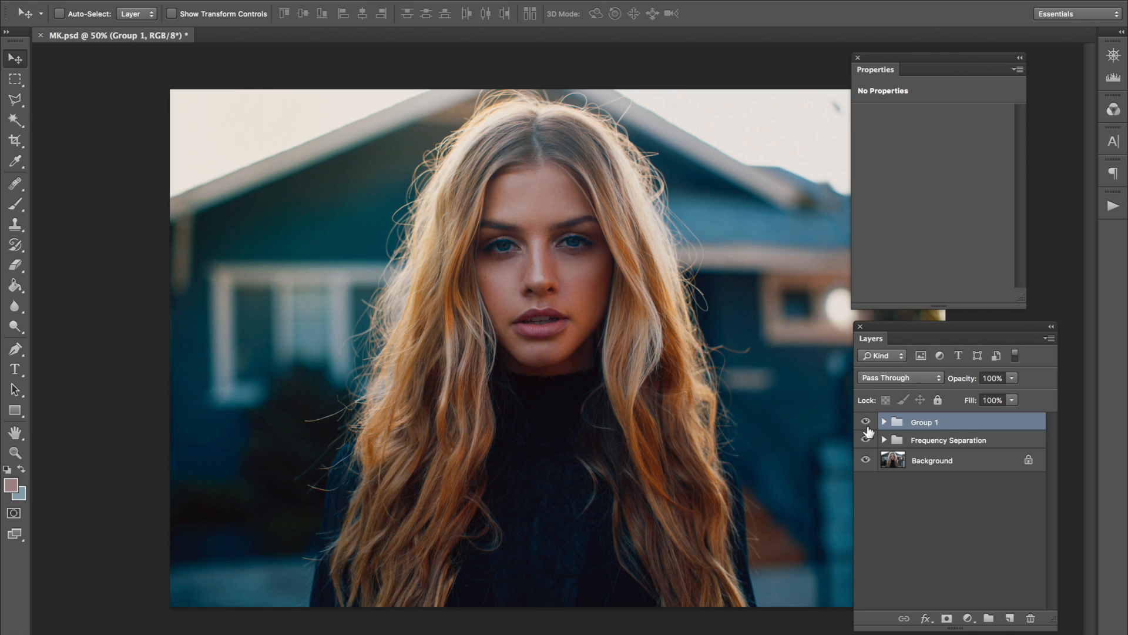
pyautogui.click(868, 426)
pyautogui.click(868, 427)
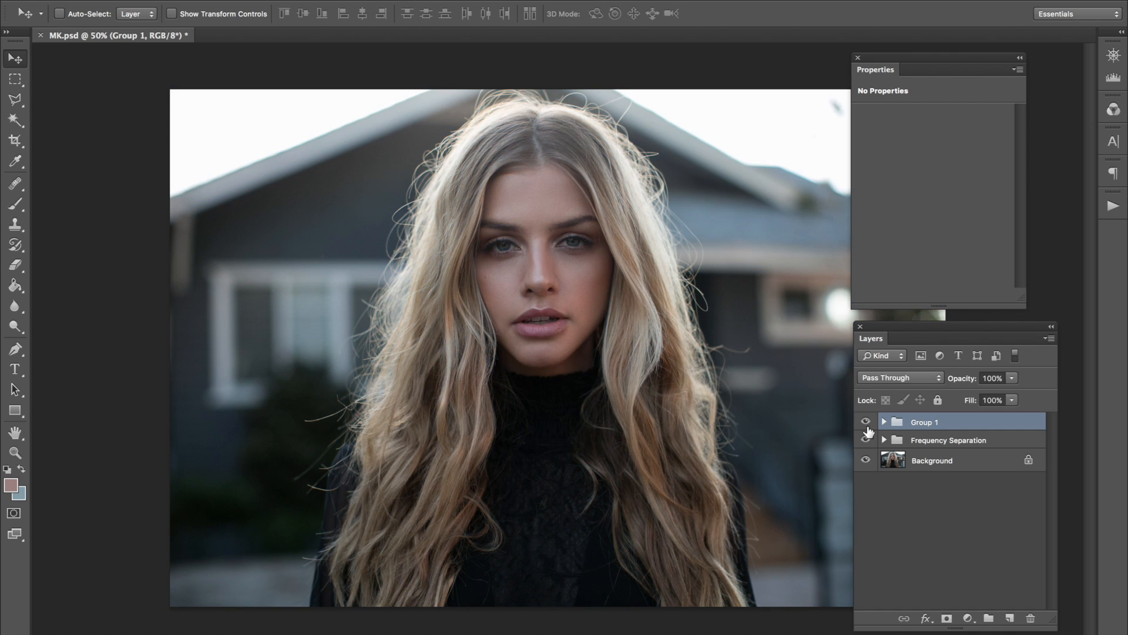
pyautogui.hotkey('ctrl', 's')
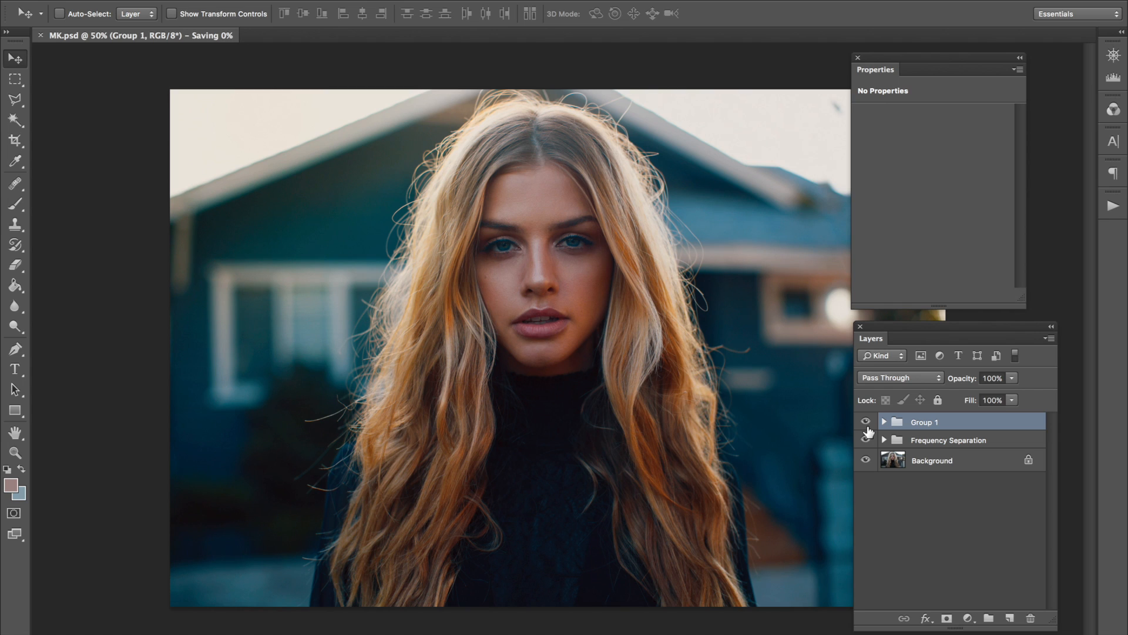
# Expand the grading group, compare the image with and without the Color Lookup 1 layer, and collapse the group.
pyautogui.click(884, 422)
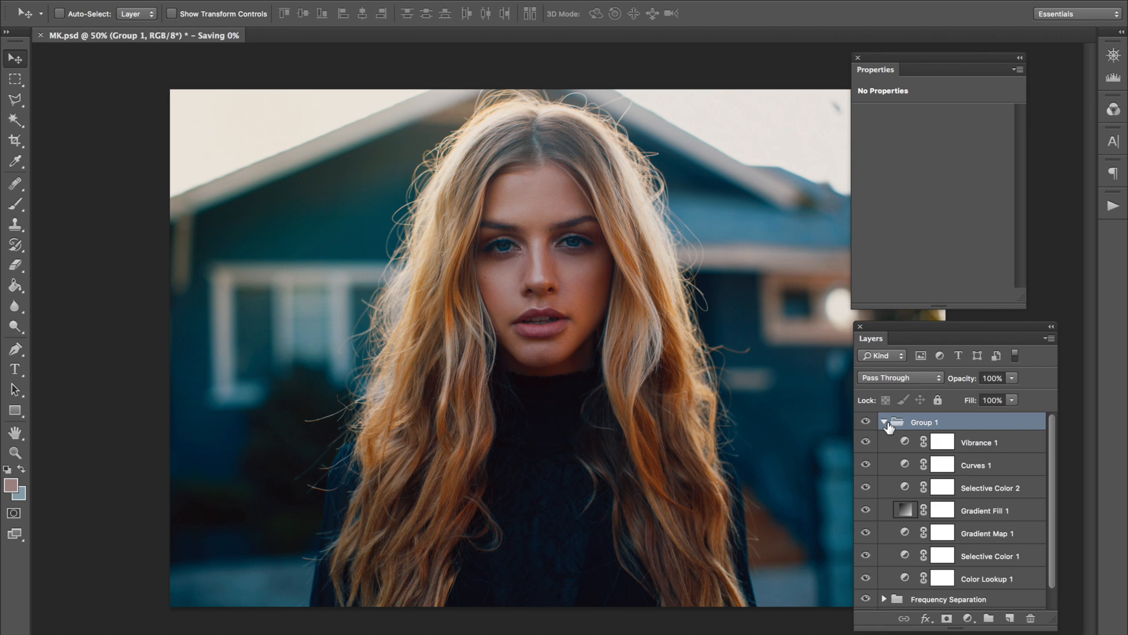
pyautogui.scroll(-1, 895, 501)
pyautogui.scroll(1, 867, 568)
pyautogui.scroll(-1, 868, 564)
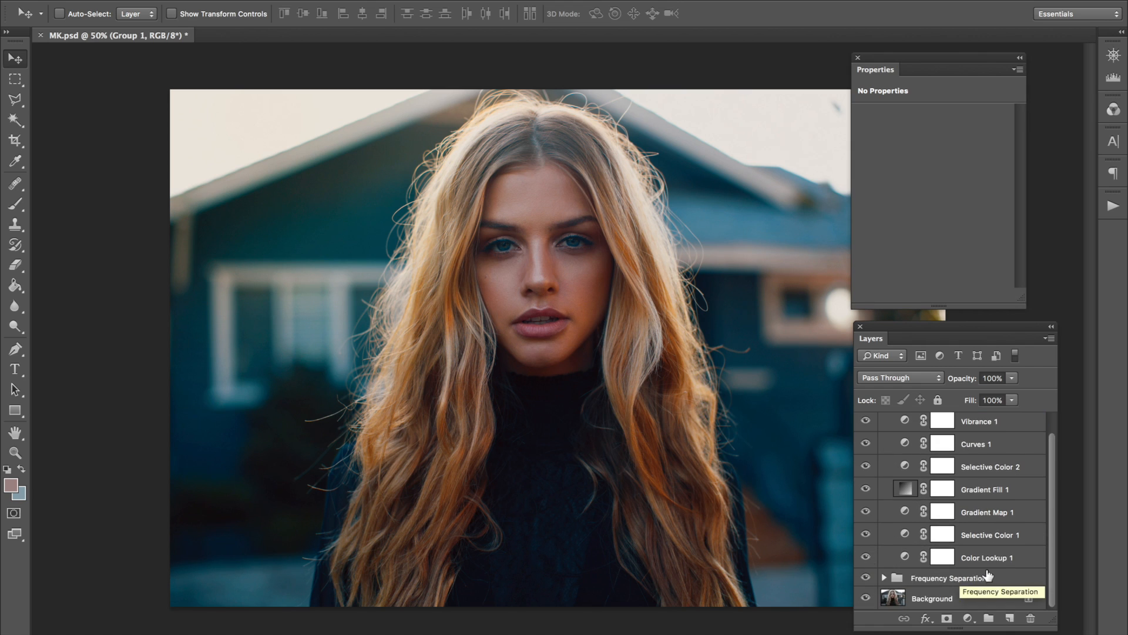
pyautogui.click(866, 557)
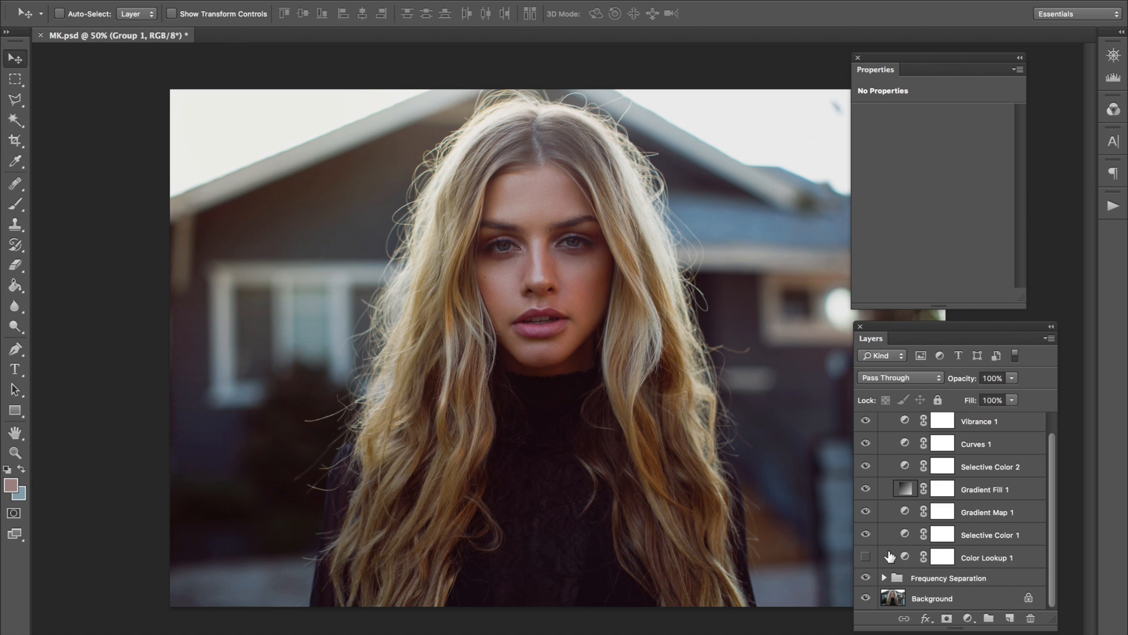
pyautogui.click(889, 558)
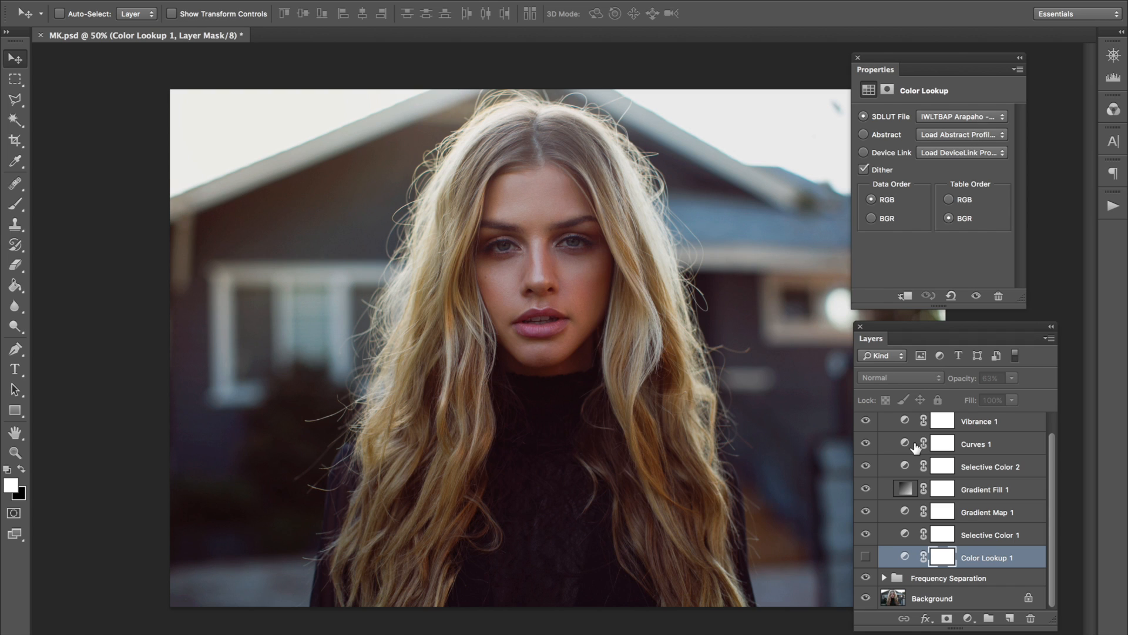
pyautogui.click(866, 557)
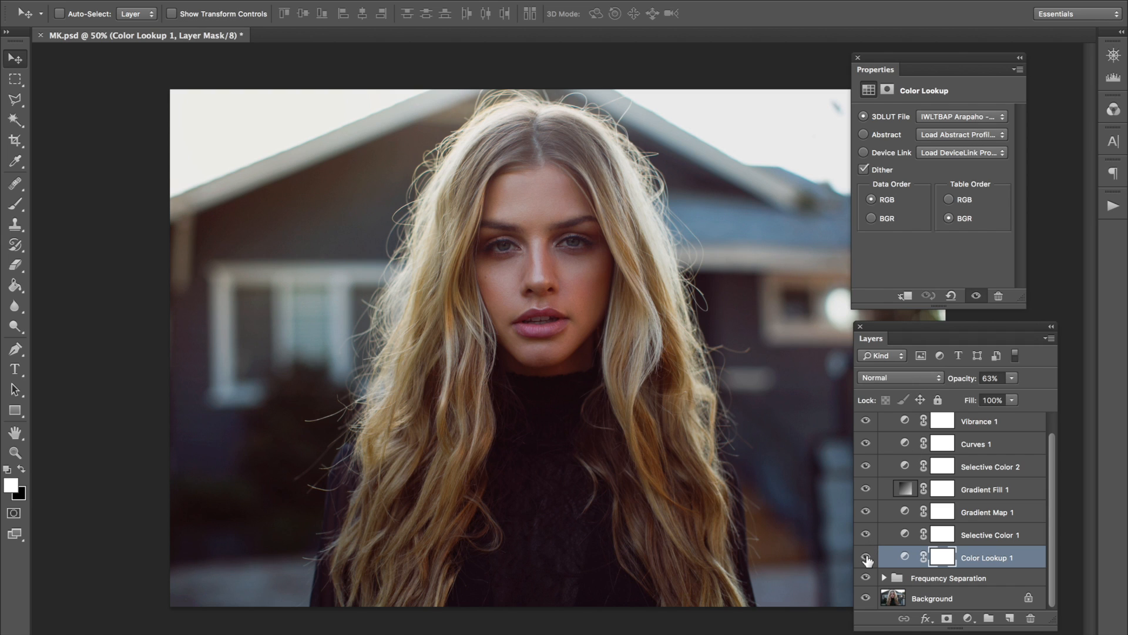
pyautogui.click(866, 557)
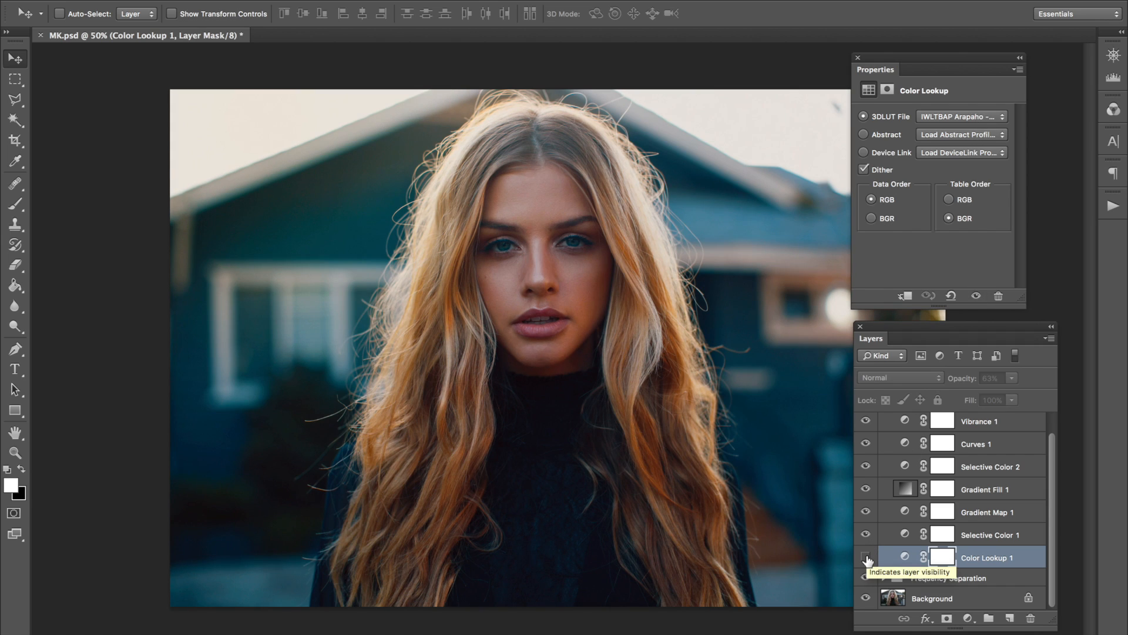
pyautogui.click(867, 558)
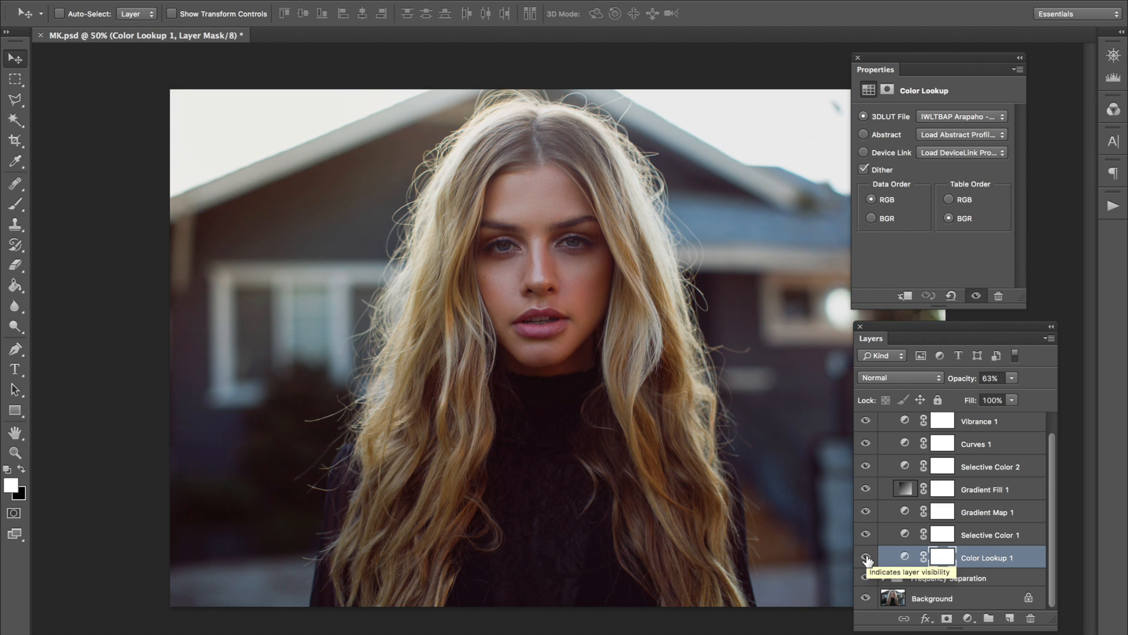
pyautogui.scroll(1, 867, 559)
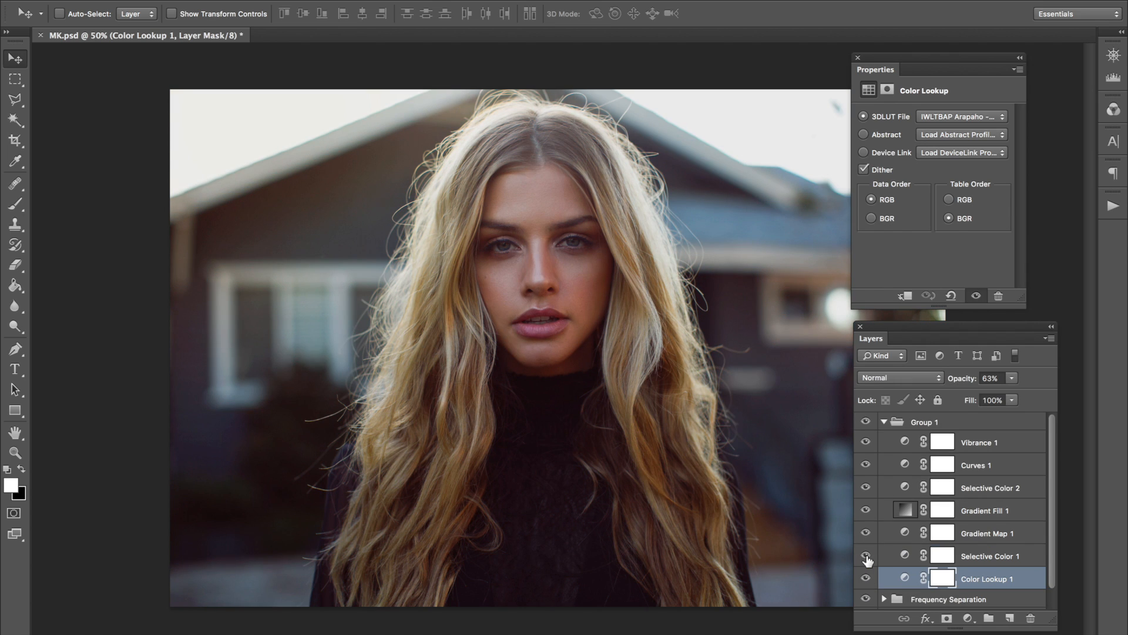
pyautogui.click(885, 422)
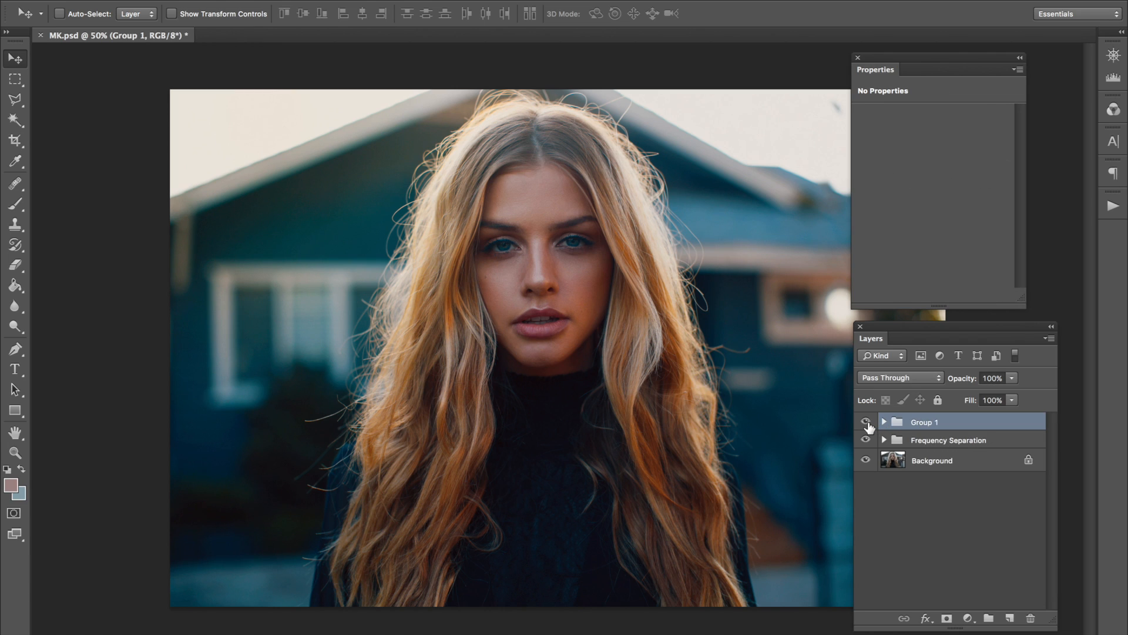
# Reopen the grading group to review the Color Lookup 1 layer's LUT settings and opacity, and close the group again.
pyautogui.click(885, 422)
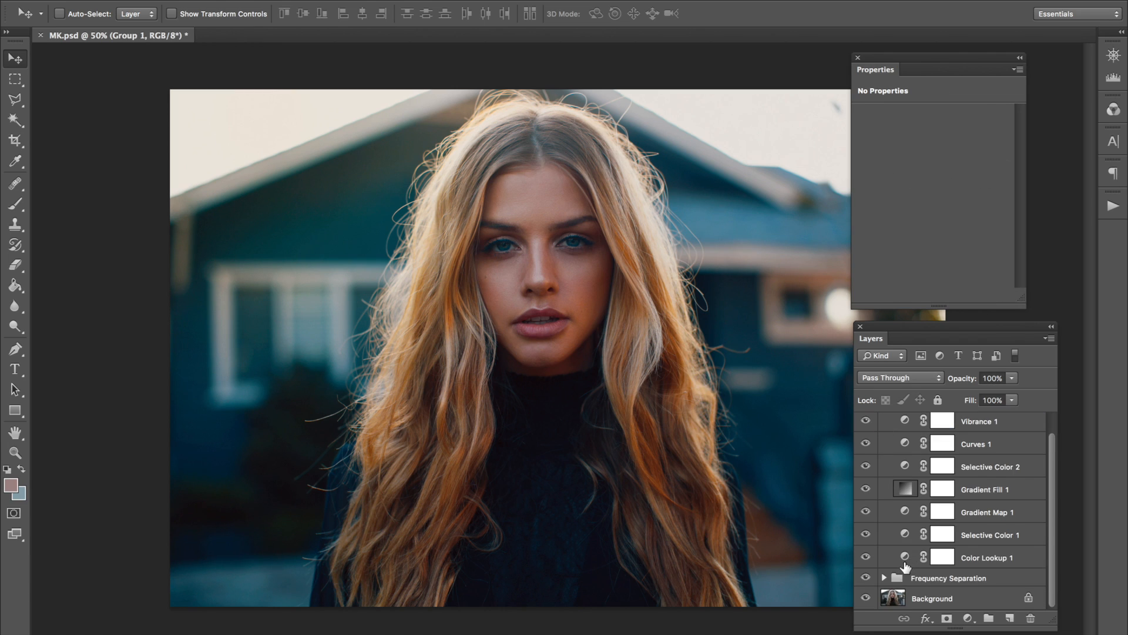
pyautogui.click(905, 562)
pyautogui.moveTo(961, 382); pyautogui.dragTo(991, 379)
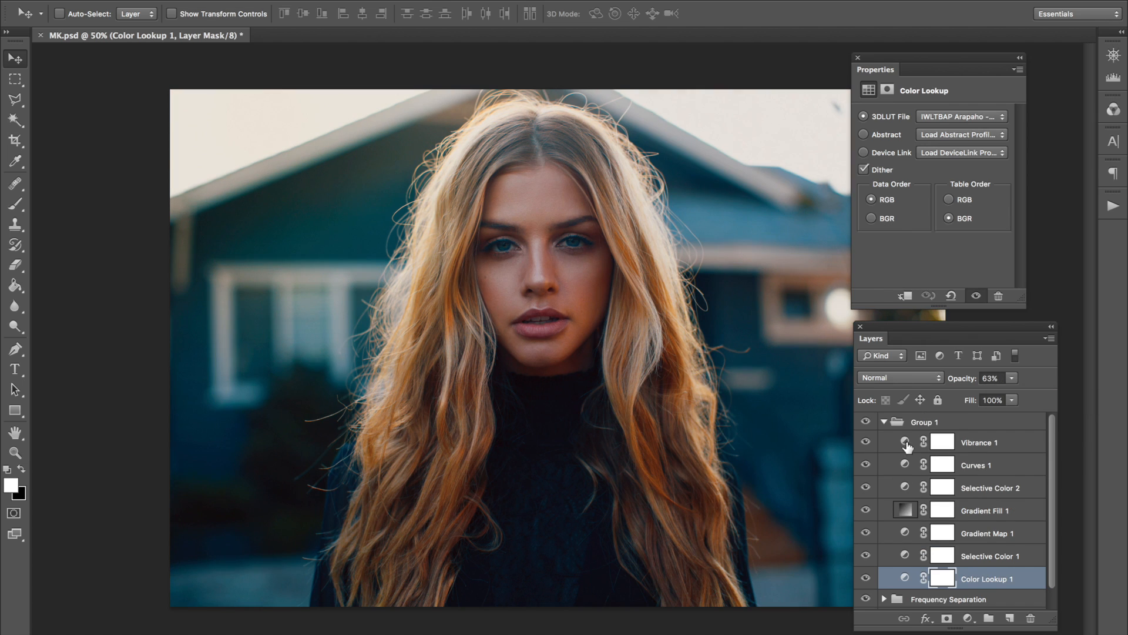
pyautogui.click(884, 422)
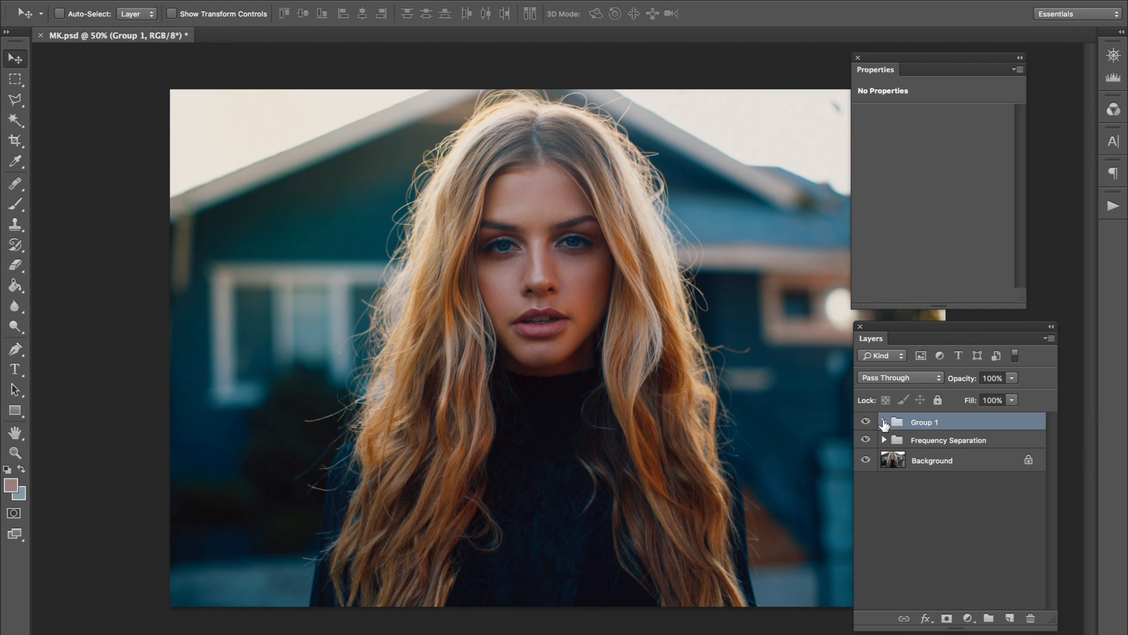
# Enlarge the graded portrait to 66.7% to examine the face and hair more closely.
pyautogui.press('super+plus')
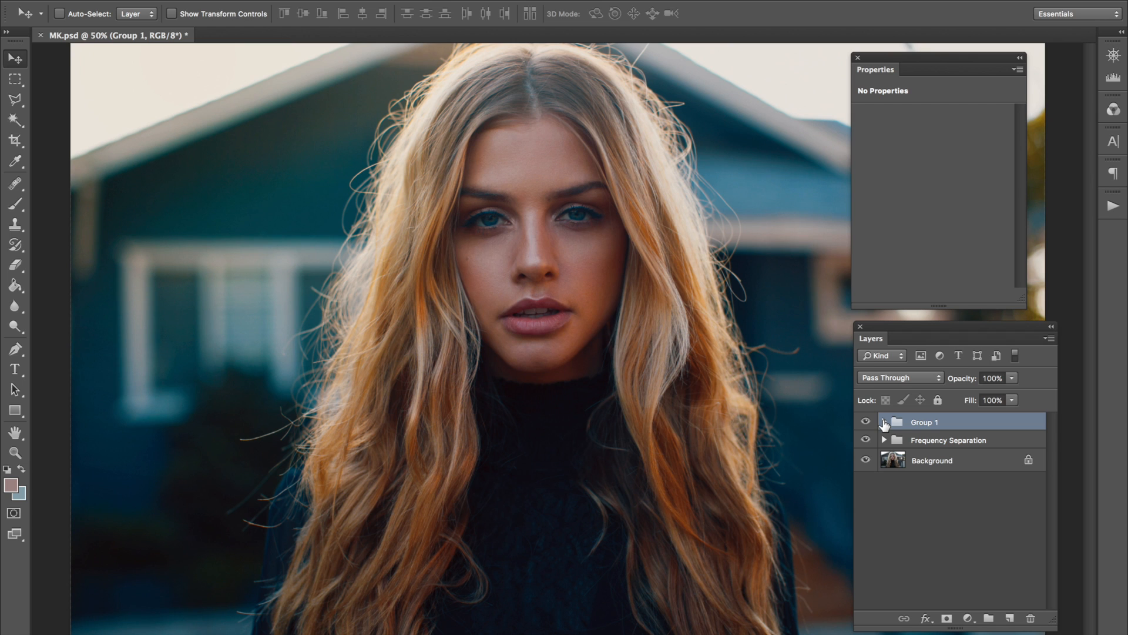
pyautogui.press('super+plus')
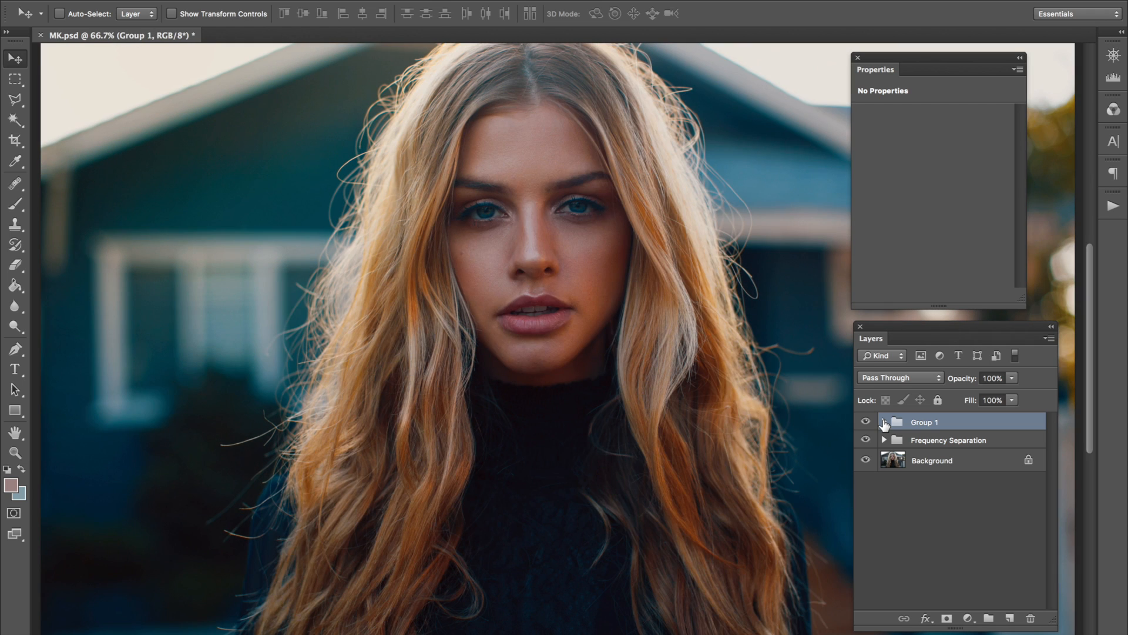